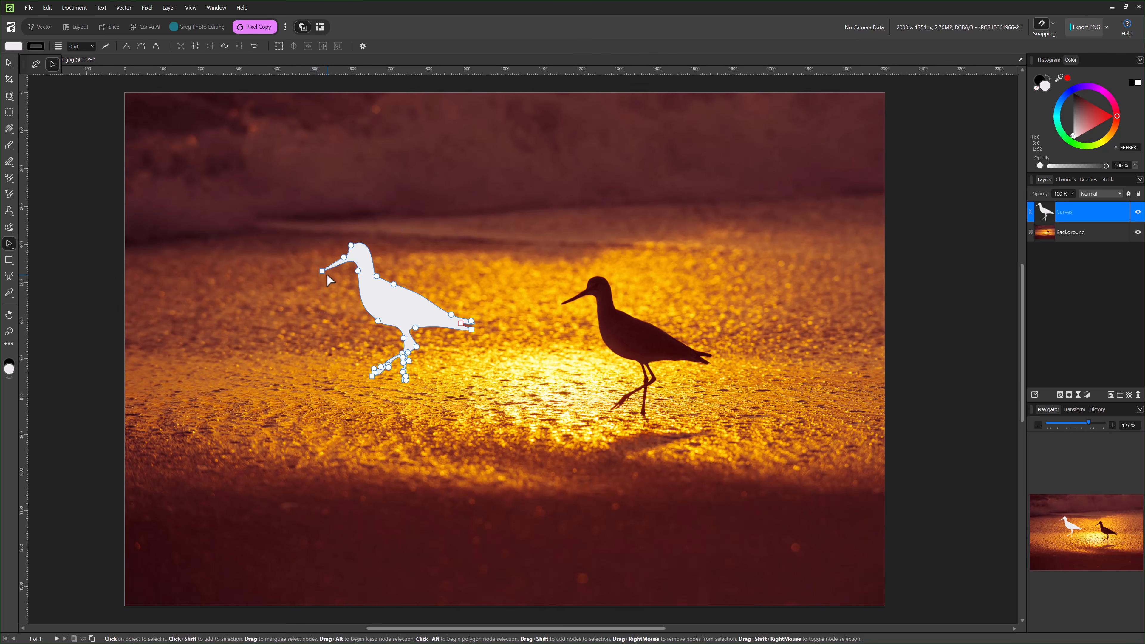
# Move the beak-tip node of the white bird curve outward to lengthen the beak.
pyautogui.moveTo(323, 271); pyautogui.dragTo(285, 293)
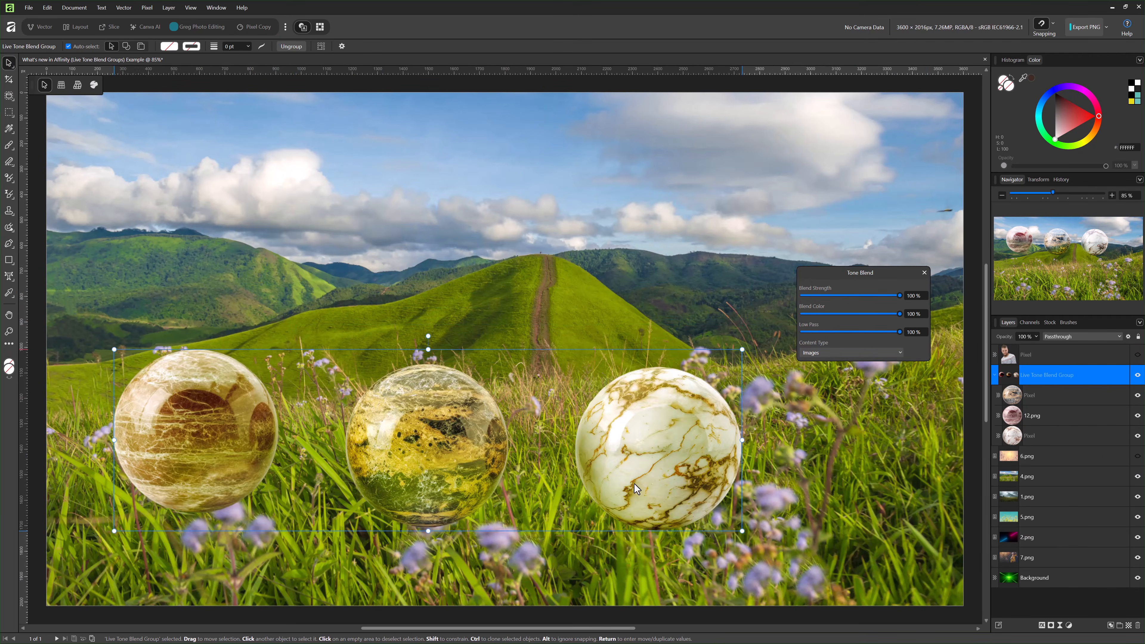
# Move the Live Tone Blend Group of three spheres from the grass up into the sky.
pyautogui.moveTo(635, 489)
pyautogui.mouseDown()
pyautogui.moveTo(785, 234)
pyautogui.moveTo(657, 361)
pyautogui.moveTo(581, 541)
pyautogui.moveTo(641, 479)
pyautogui.mouseUp()
pyautogui.moveTo(657, 429); pyautogui.dragTo(755, 182)
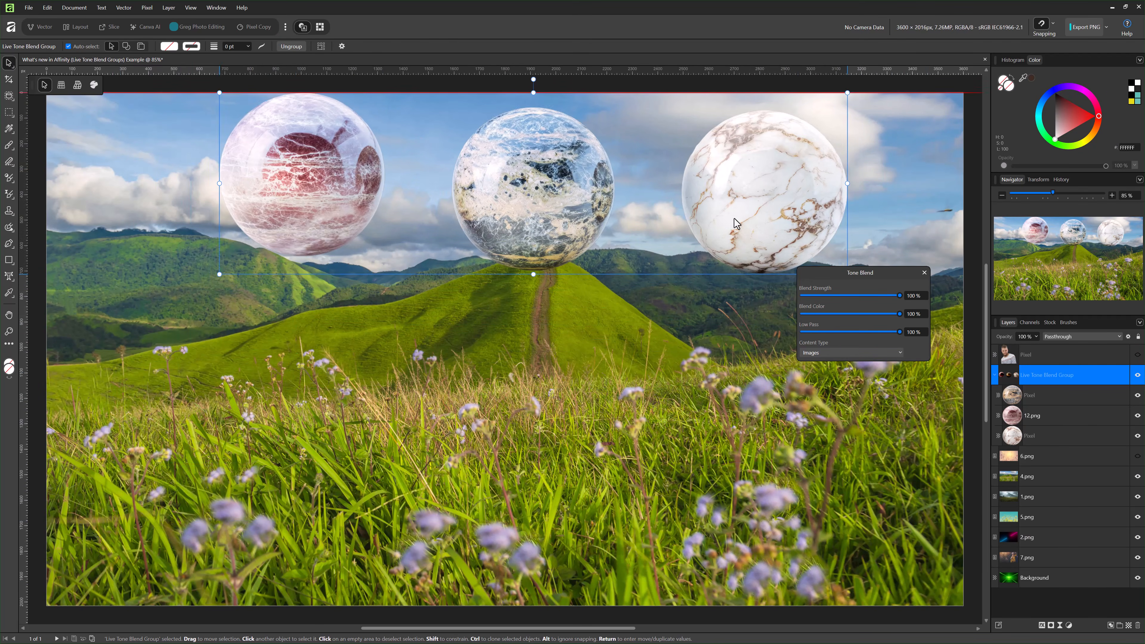
# Hide the 4.png, 1.png, 5.png, 2.png and 7.png backgrounds one by one, repositioning the Live Tone Blend Group over the changing scenes.
pyautogui.click(1137, 476)
pyautogui.moveTo(515, 233); pyautogui.dragTo(471, 459)
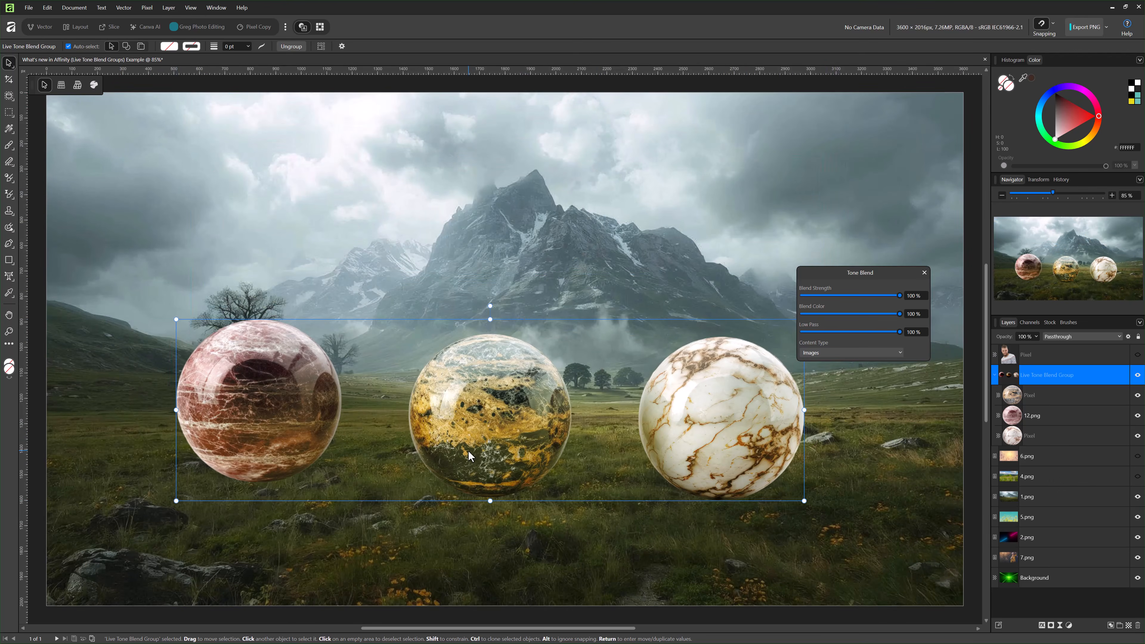
pyautogui.click(1137, 496)
pyautogui.moveTo(626, 381); pyautogui.dragTo(721, 475)
pyautogui.click(1137, 516)
pyautogui.click(1137, 537)
pyautogui.click(1137, 557)
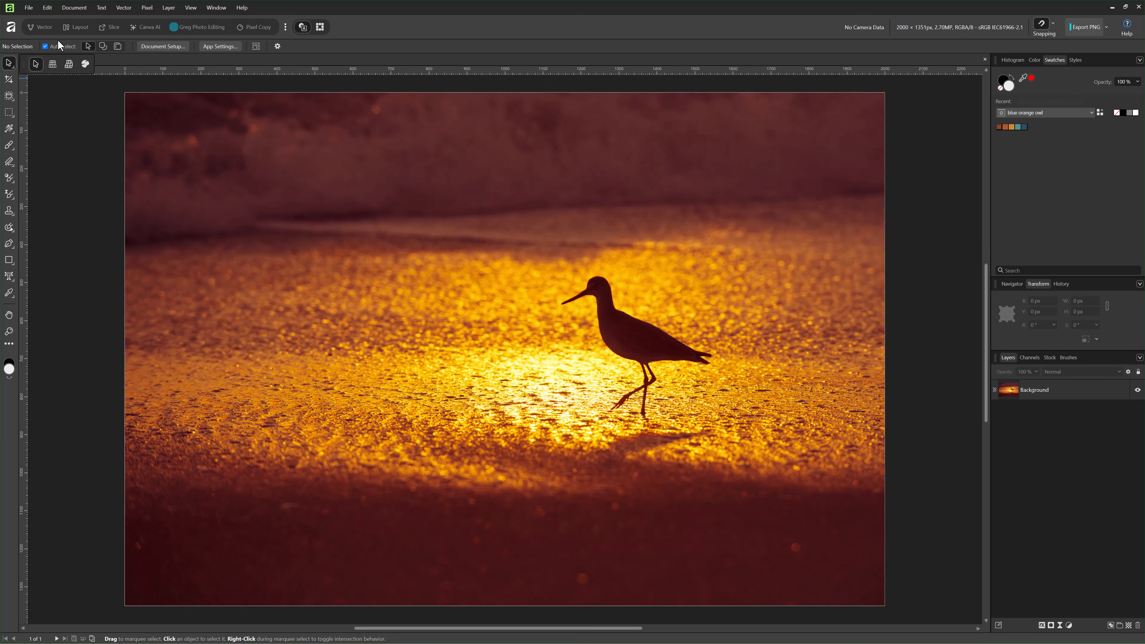
# Open the application settings at the User Interface page.
pyautogui.click(47, 8)
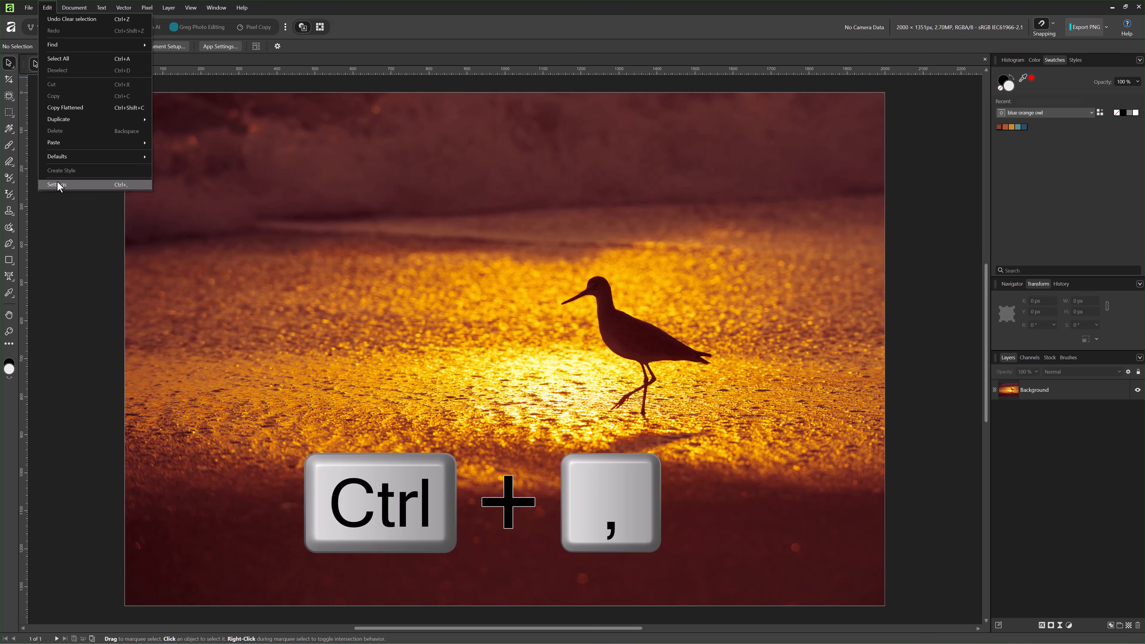
pyautogui.click(112, 186)
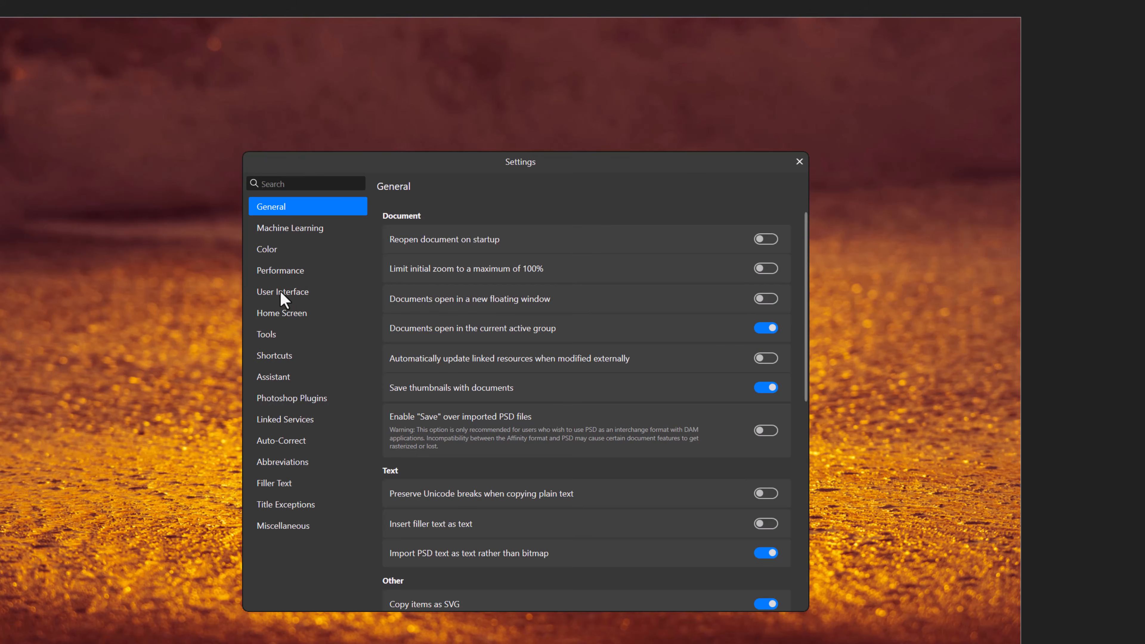
pyautogui.click(278, 294)
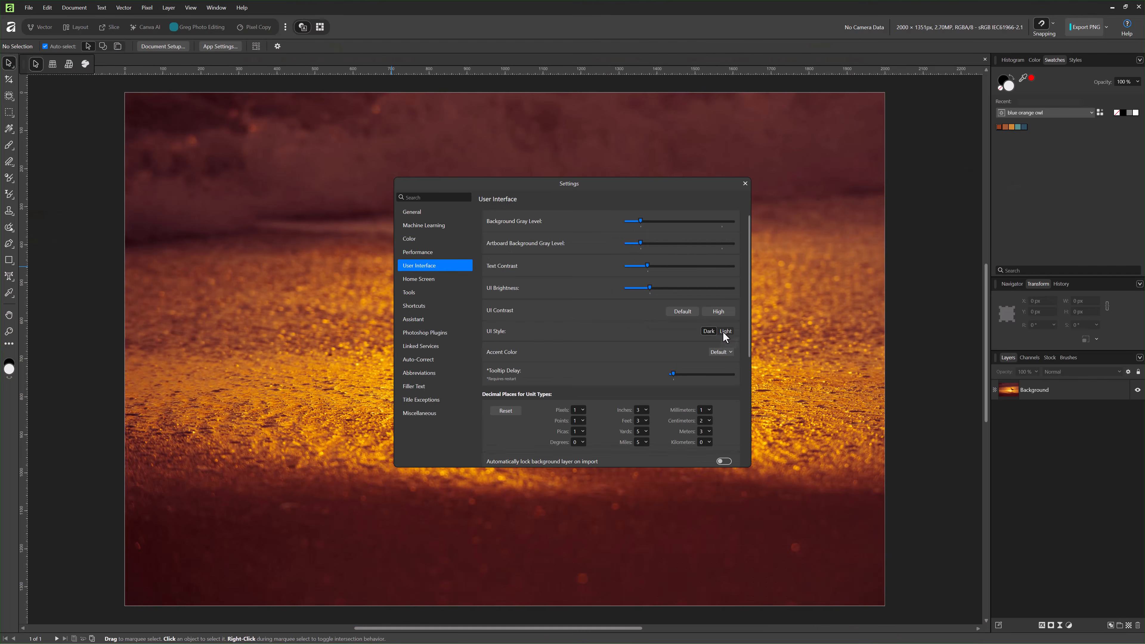
# Try the Light UI style and return it to Dark.
pyautogui.click(768, 396)
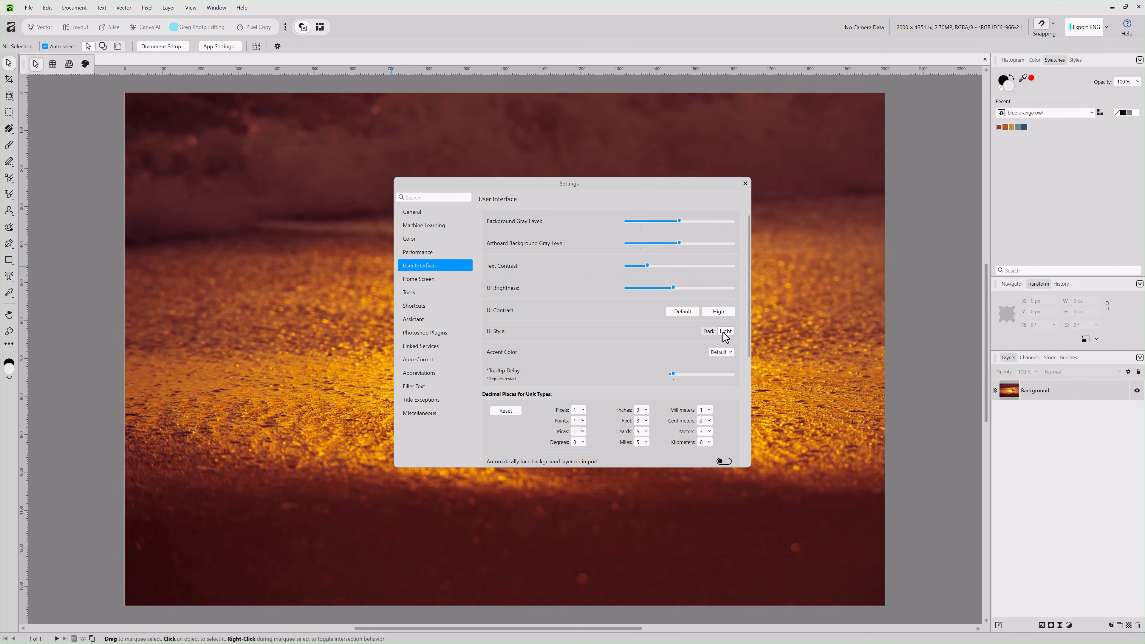
pyautogui.click(707, 332)
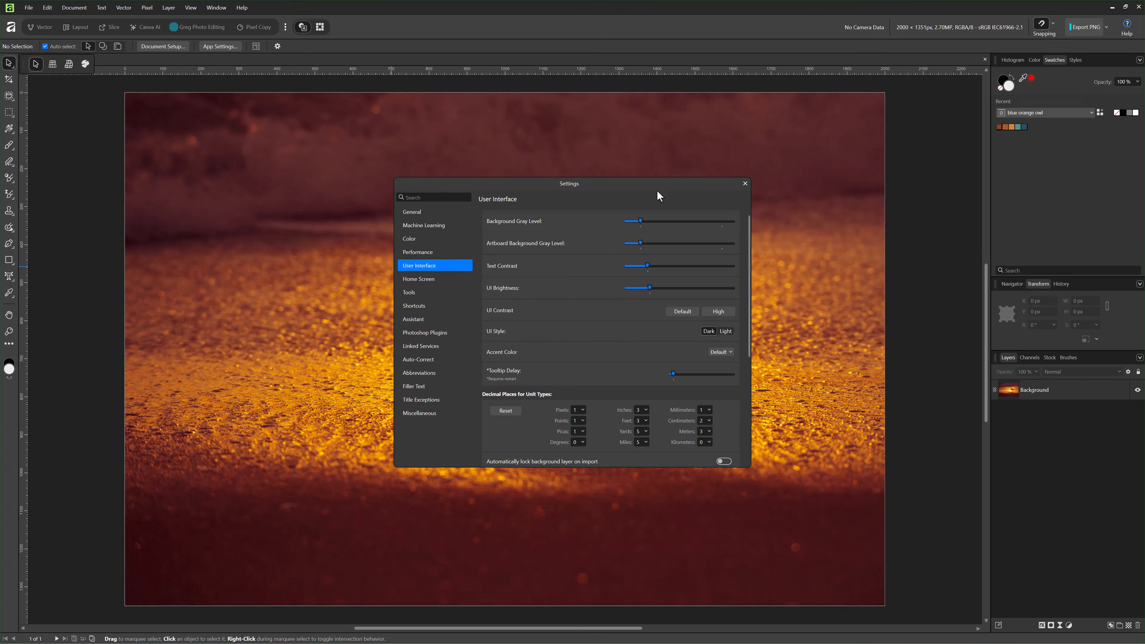
# Select the Background layer to see the accent highlight, and view the available Accent Color options without changing the setting.
pyautogui.moveTo(677, 178); pyautogui.dragTo(764, 131)
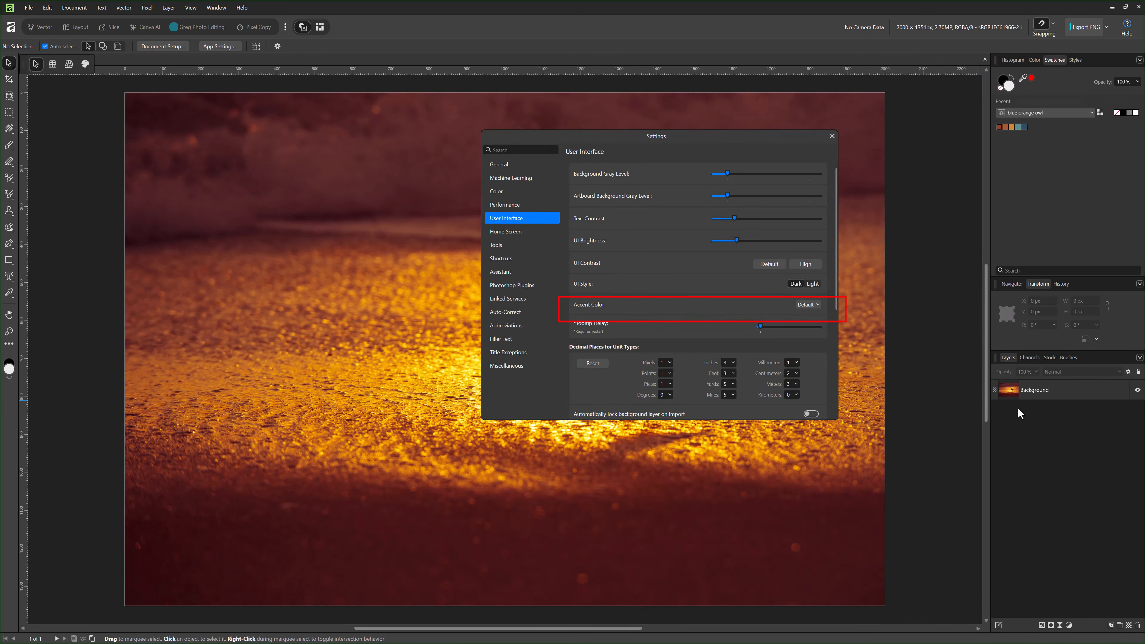
pyautogui.click(1044, 390)
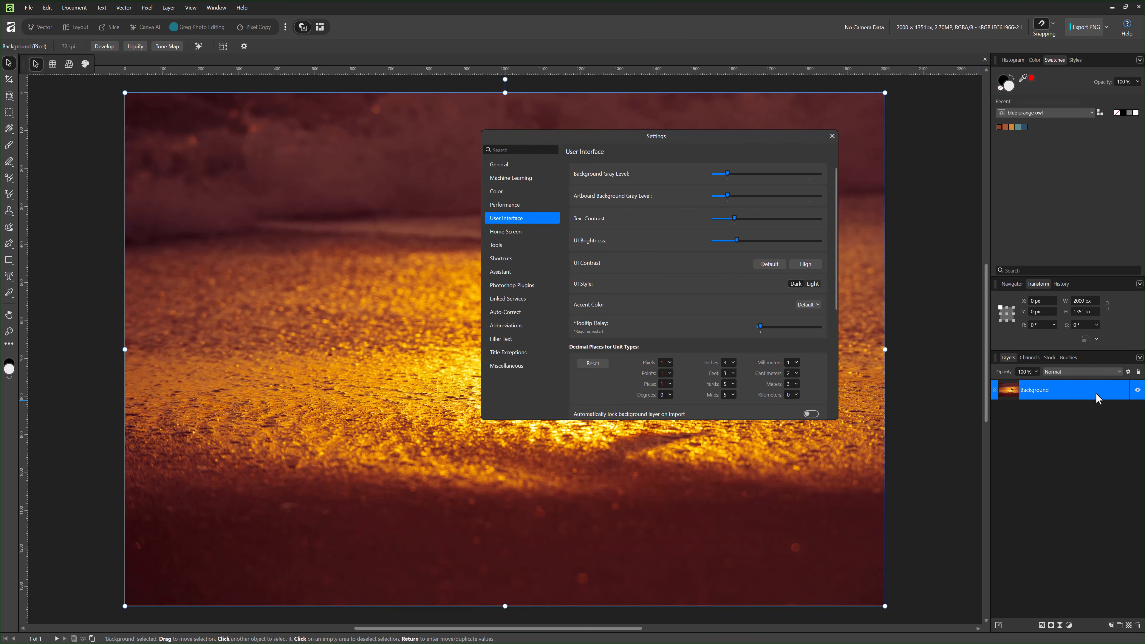
pyautogui.click(816, 306)
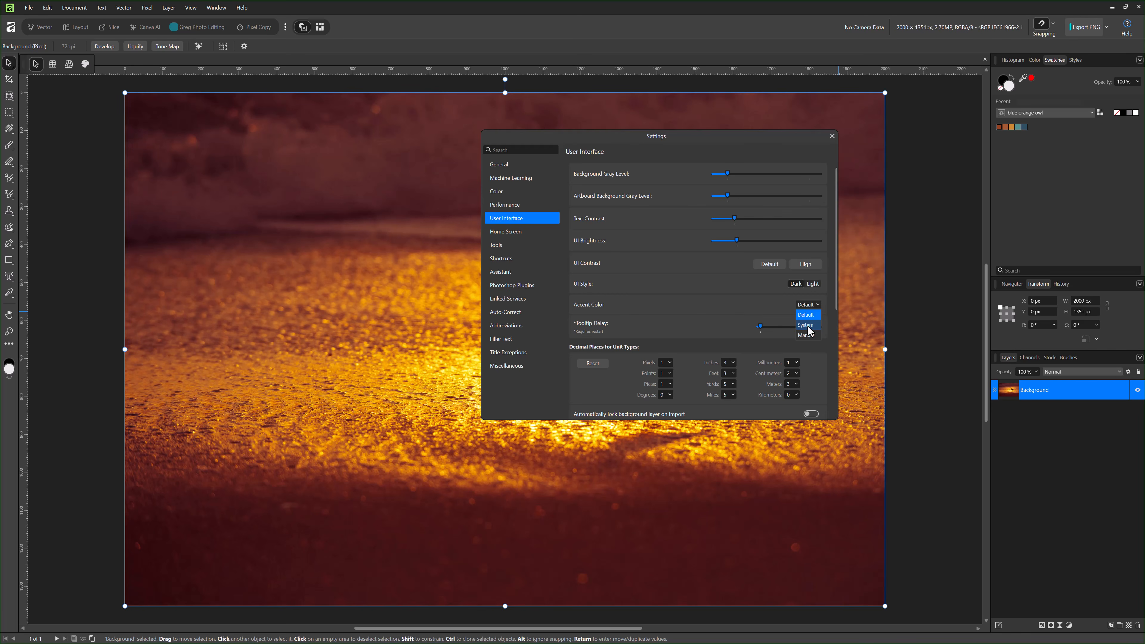
pyautogui.click(829, 422)
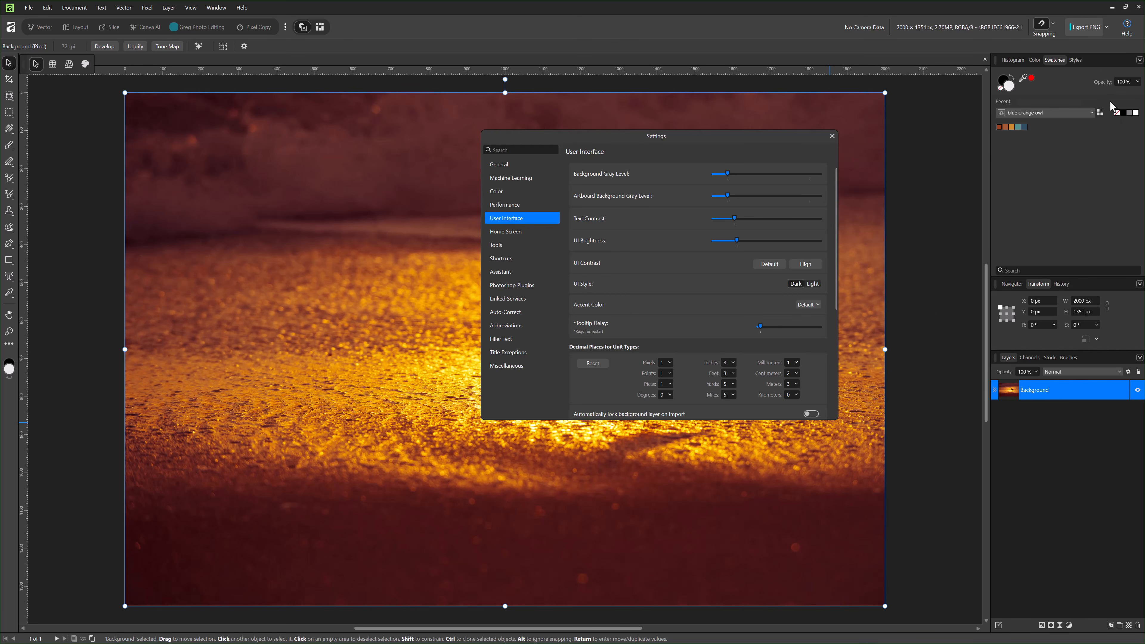
# Reduce the application window to expose the desktop and view the accent color in Windows' Colors personalization settings.
pyautogui.click(1125, 7)
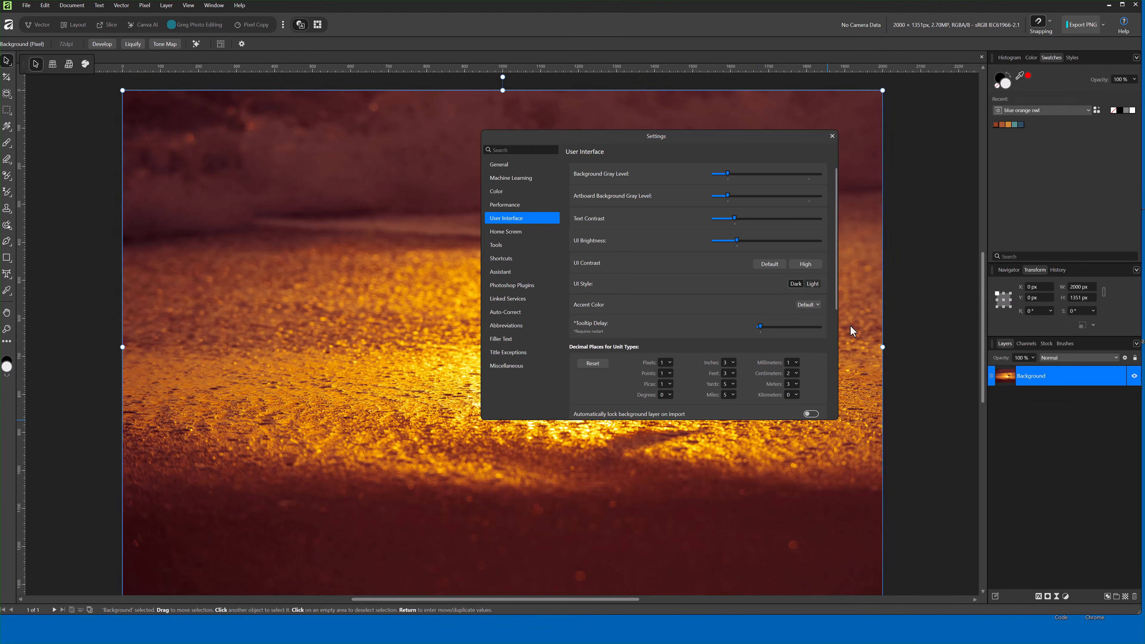
pyautogui.rightClick(712, 626)
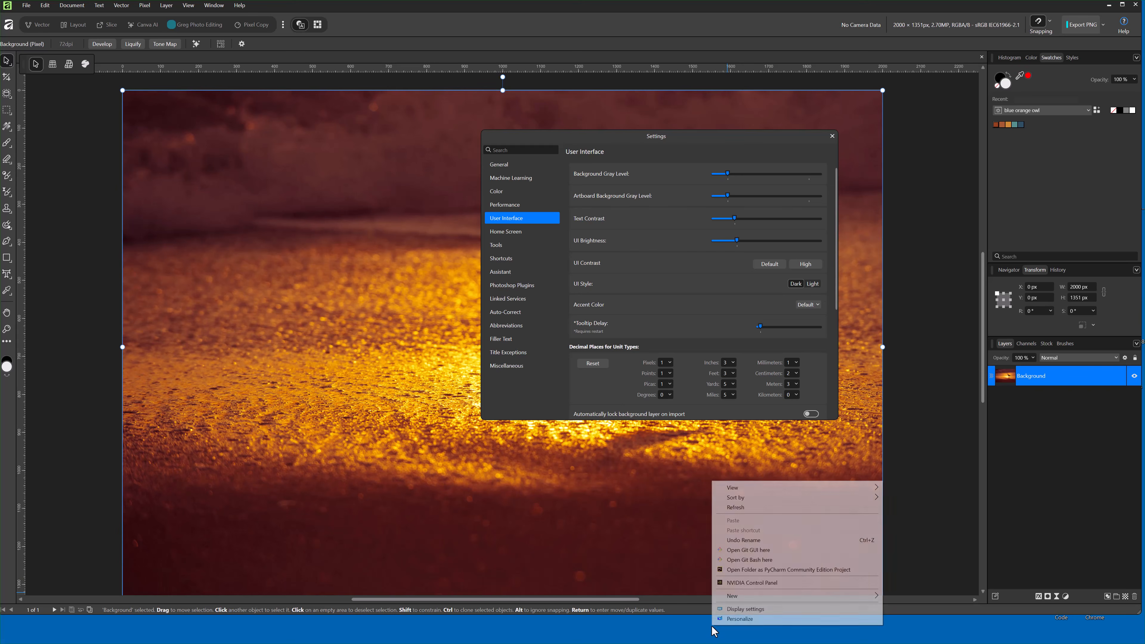
pyautogui.click(735, 618)
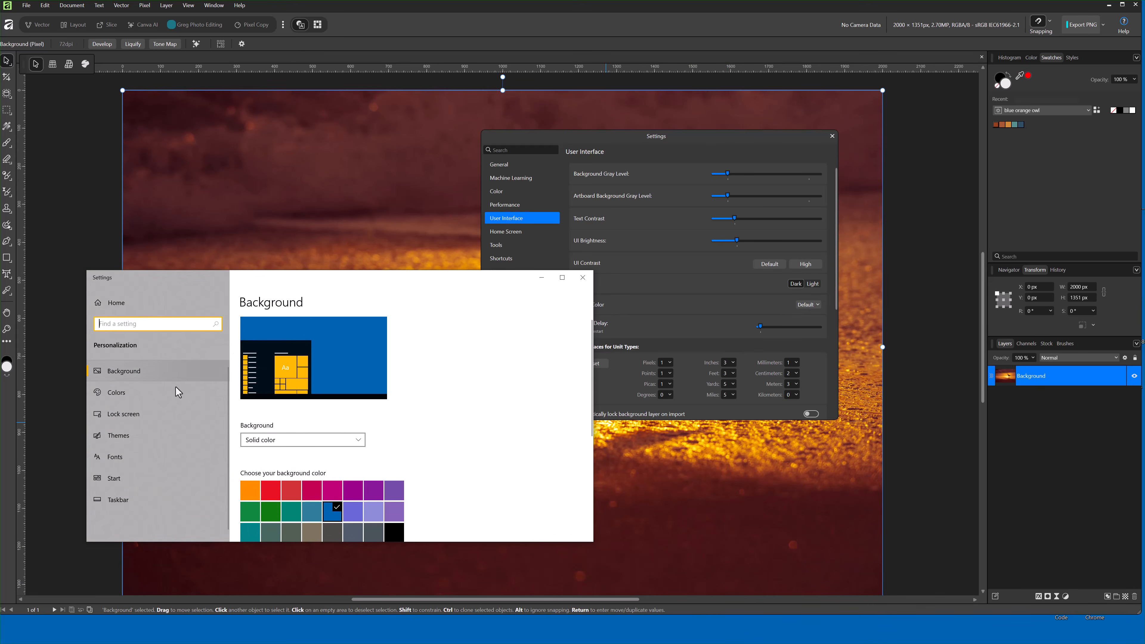
pyautogui.click(120, 393)
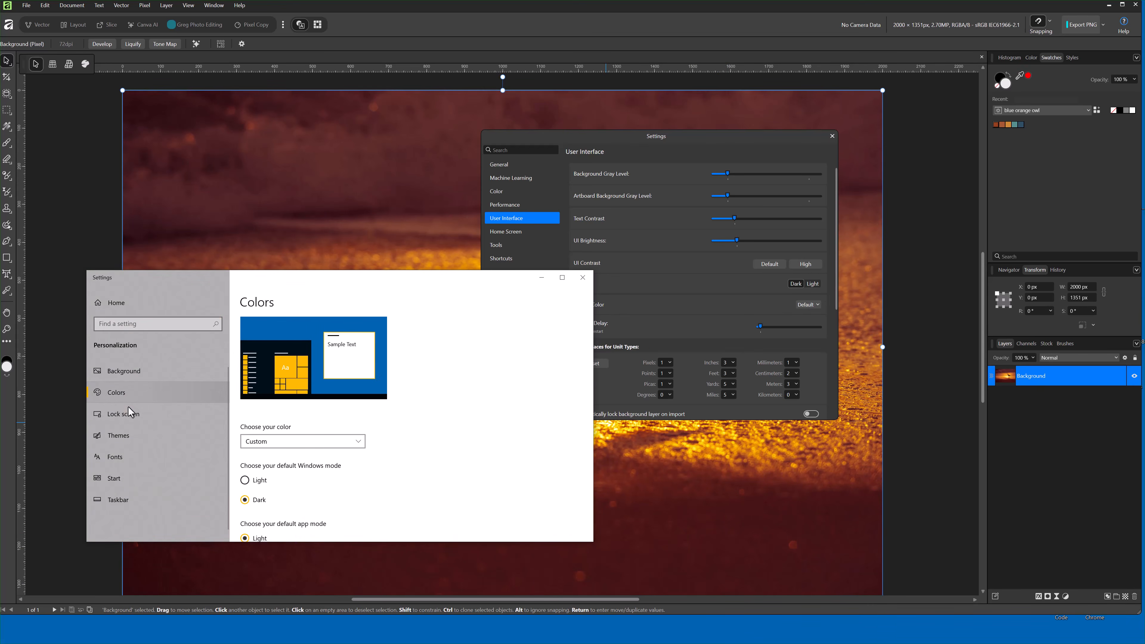
pyautogui.scroll(-6, 338, 424)
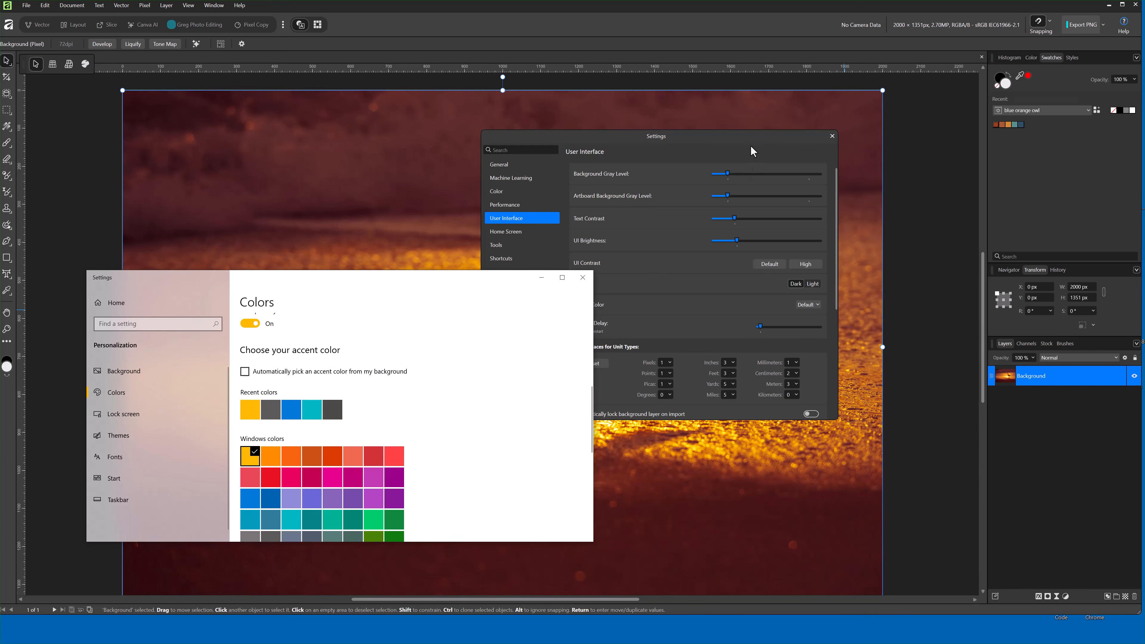
# Bring the application's Settings dialog to the front and set the Accent Color to System.
pyautogui.moveTo(751, 150); pyautogui.dragTo(772, 153)
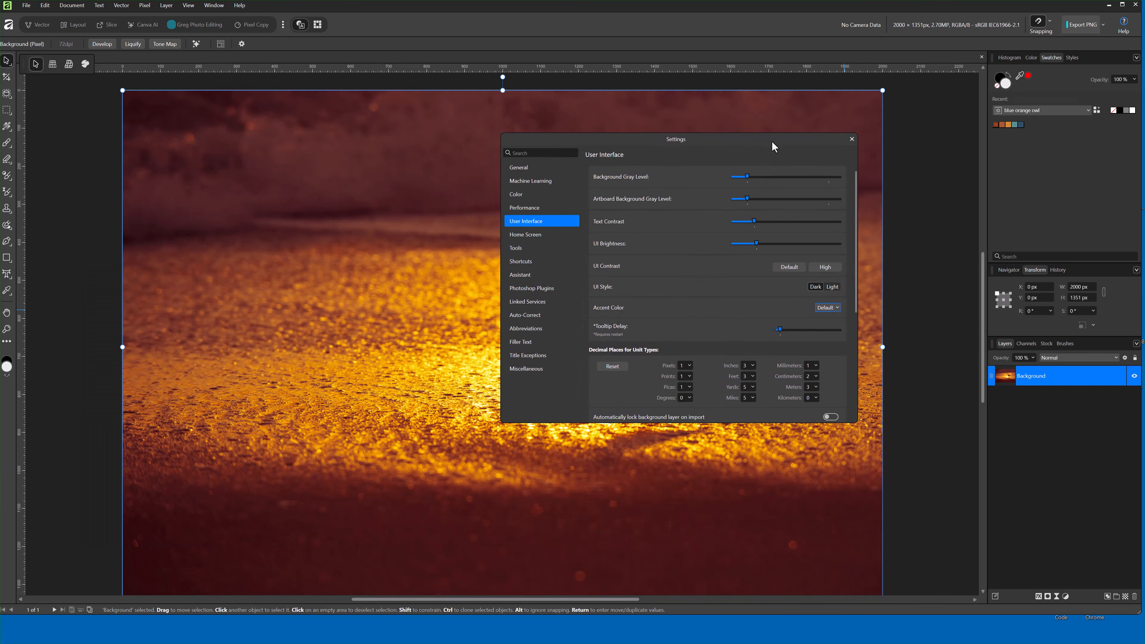
pyautogui.click(833, 307)
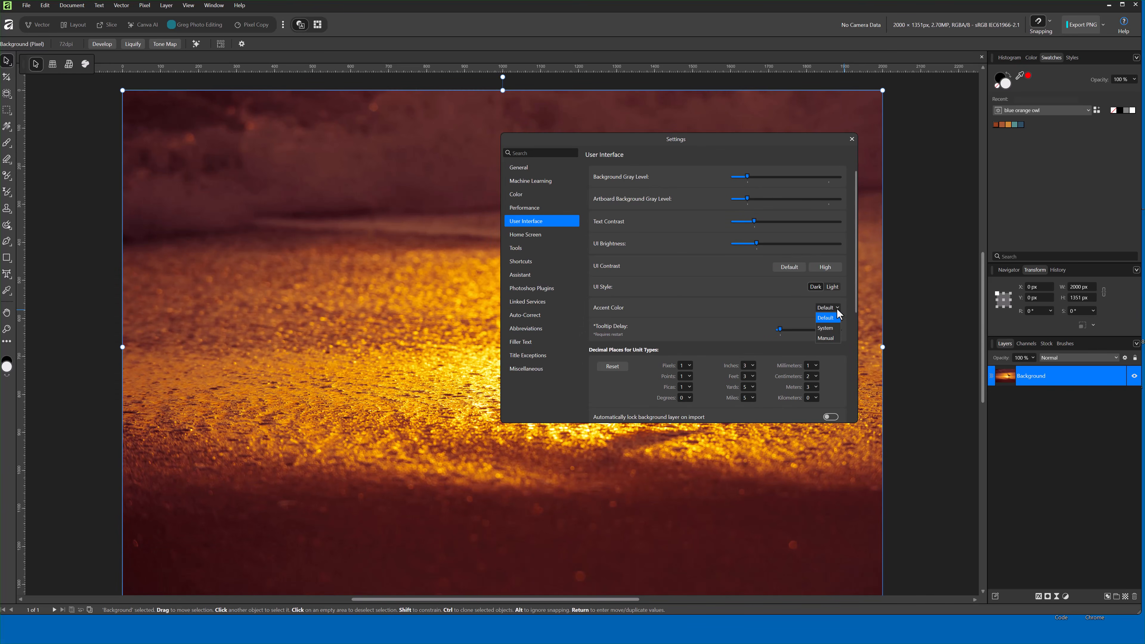
pyautogui.click(830, 329)
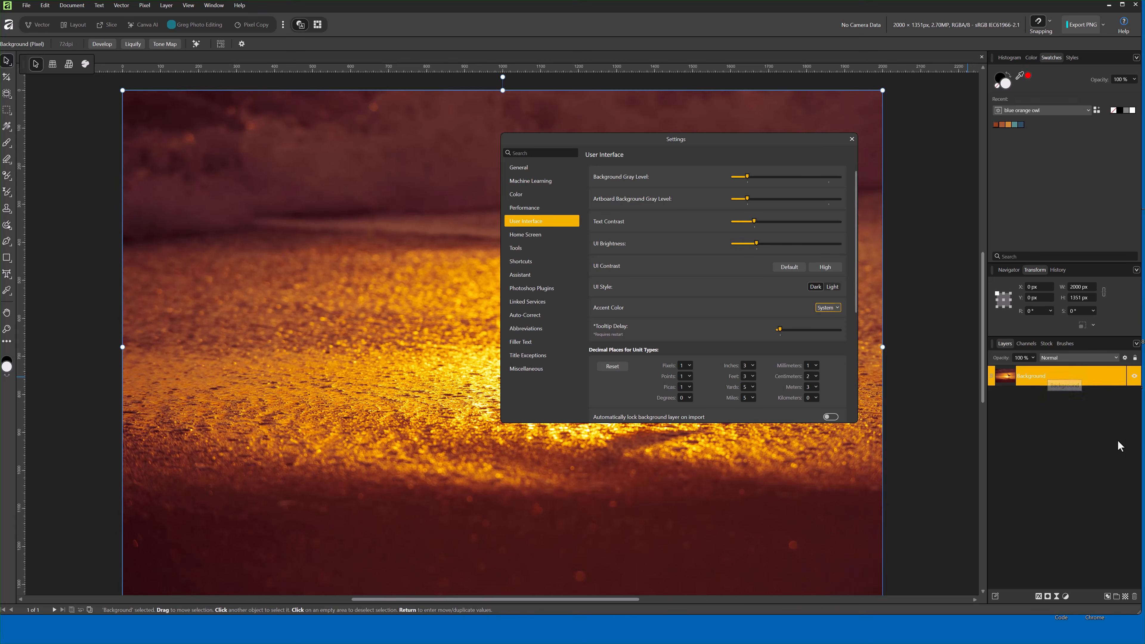
# Reopen Windows' Colors personalization settings, review the accent color choices, and close that window.
pyautogui.rightClick(762, 632)
pyautogui.click(788, 625)
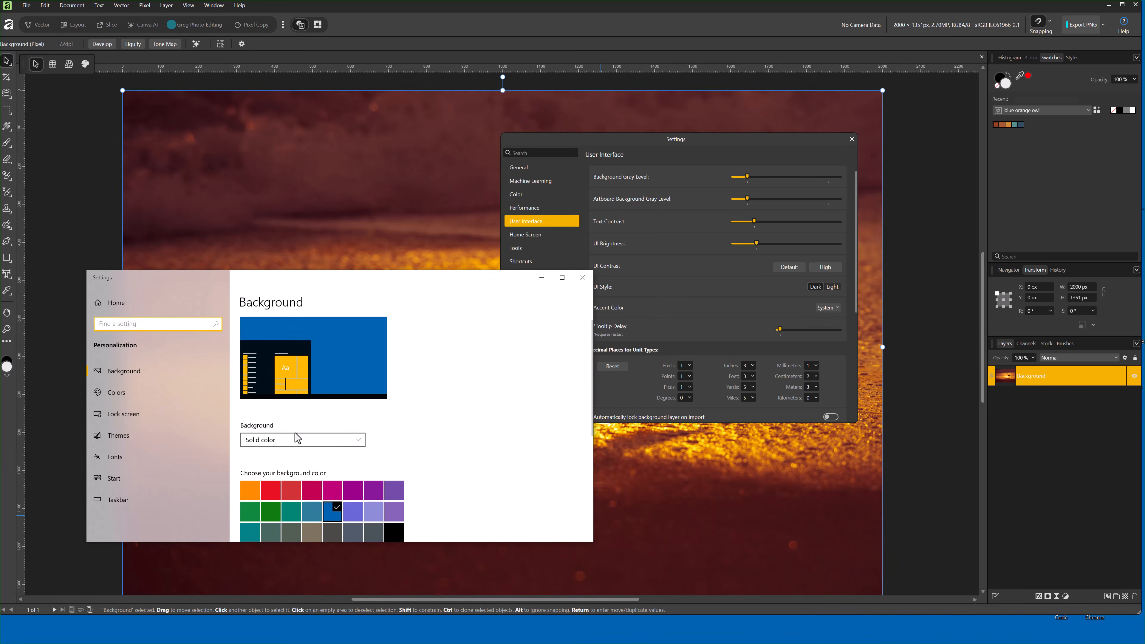
pyautogui.click(159, 398)
pyautogui.scroll(-5, 288, 426)
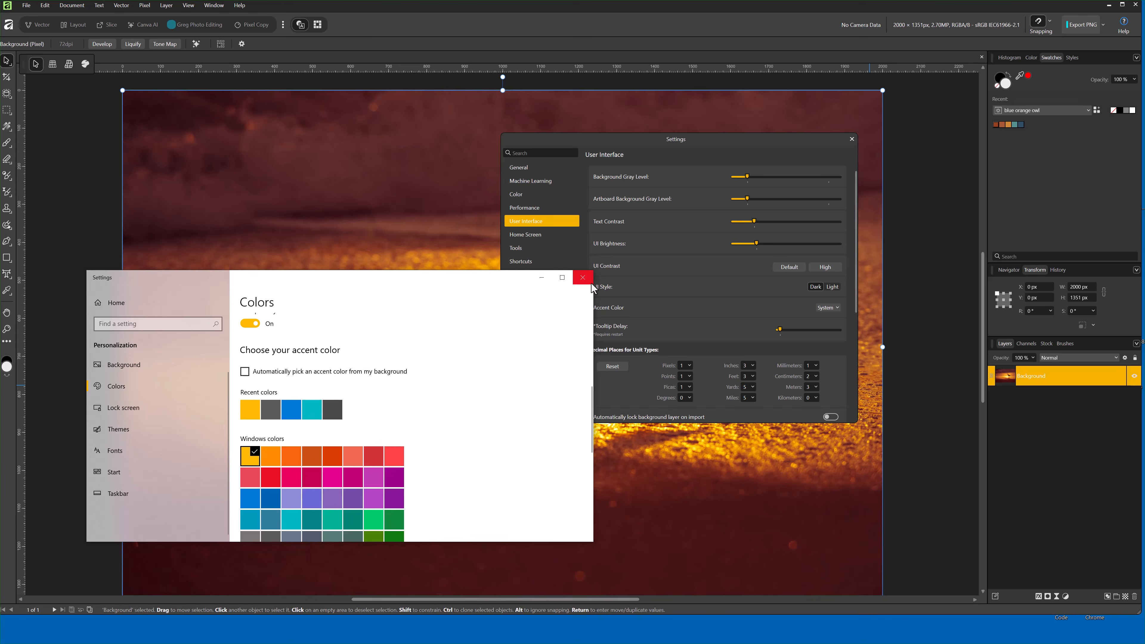
pyautogui.click(582, 277)
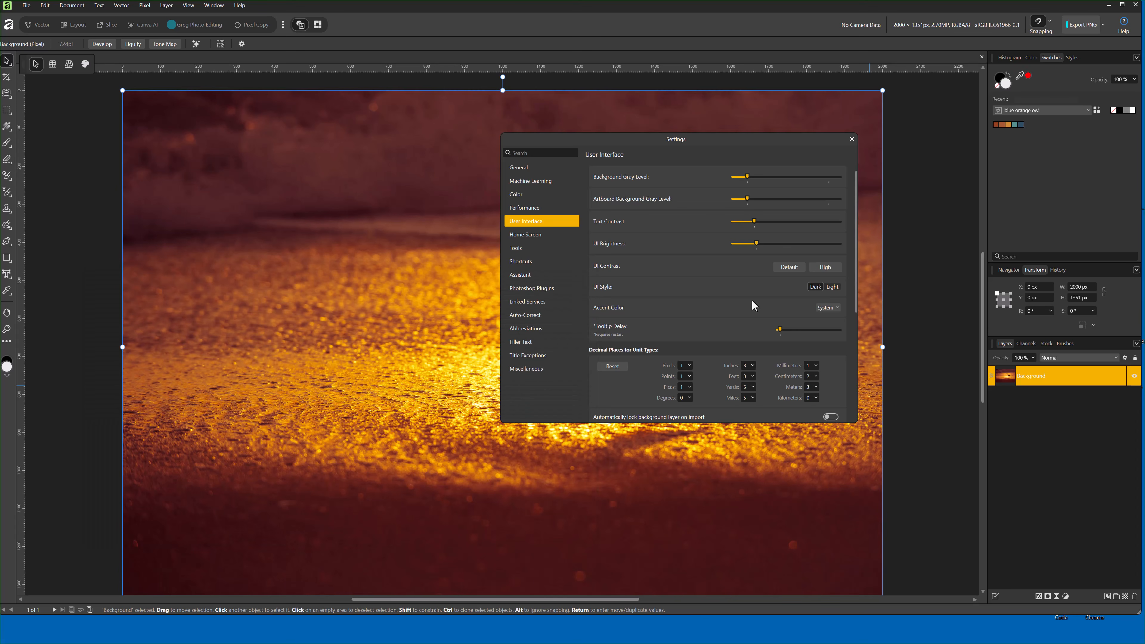
# Set the interface Accent Color back to Default.
pyautogui.click(836, 309)
pyautogui.click(829, 321)
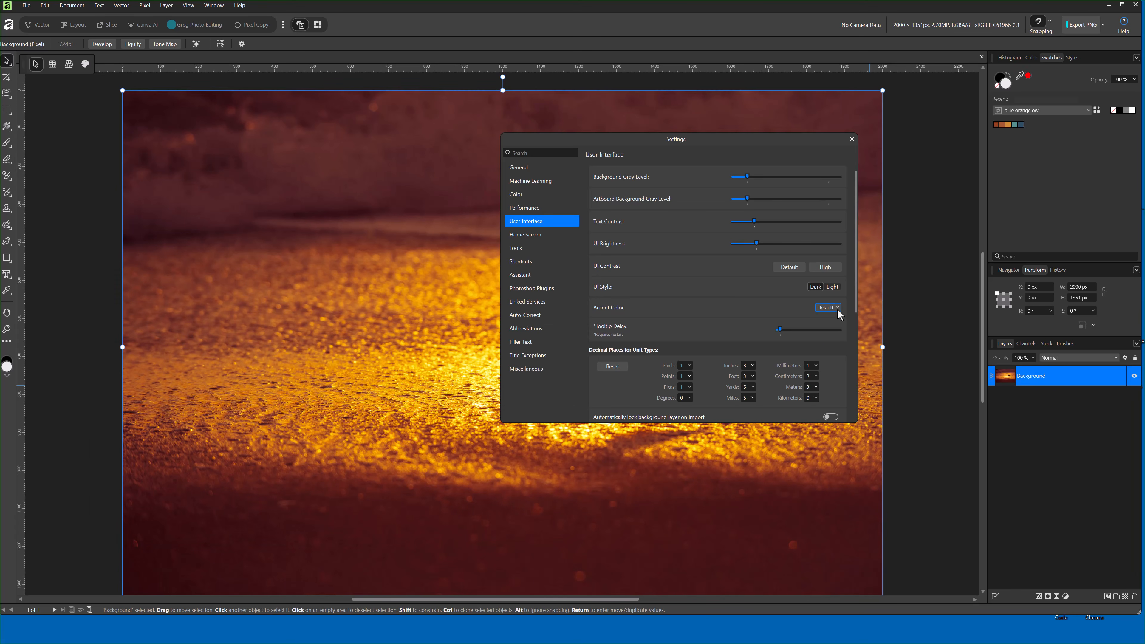
# Try a Manual Accent Color with a blue custom color and return the setting to Default.
pyautogui.click(836, 309)
pyautogui.click(829, 334)
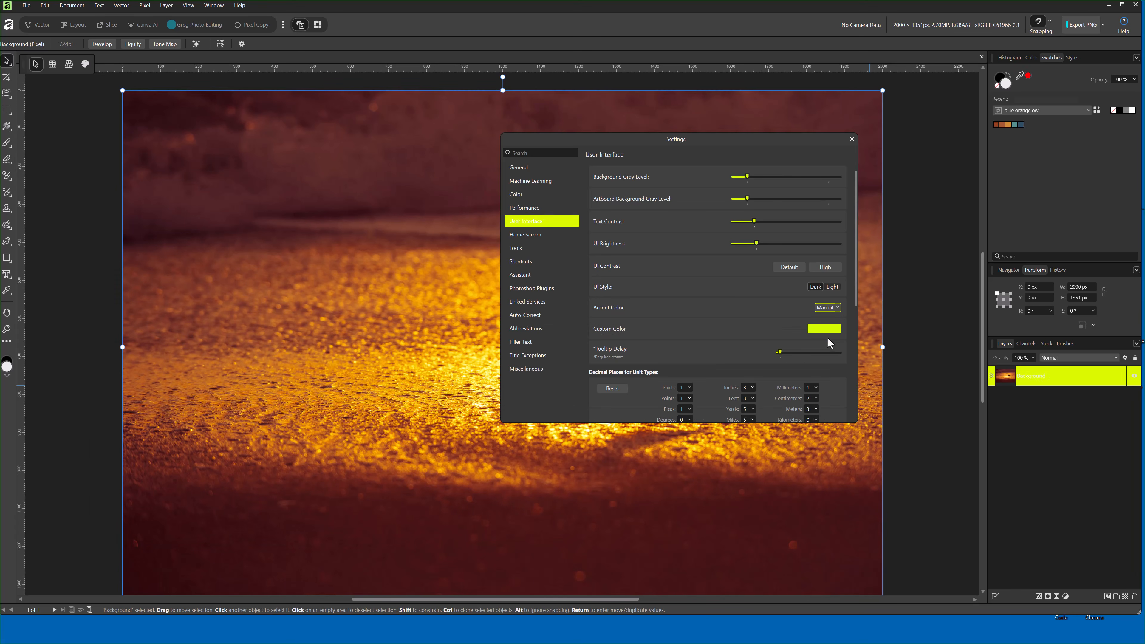
pyautogui.click(820, 330)
pyautogui.moveTo(813, 397)
pyautogui.mouseDown()
pyautogui.moveTo(875, 392)
pyautogui.moveTo(834, 396)
pyautogui.mouseUp()
pyautogui.click(718, 340)
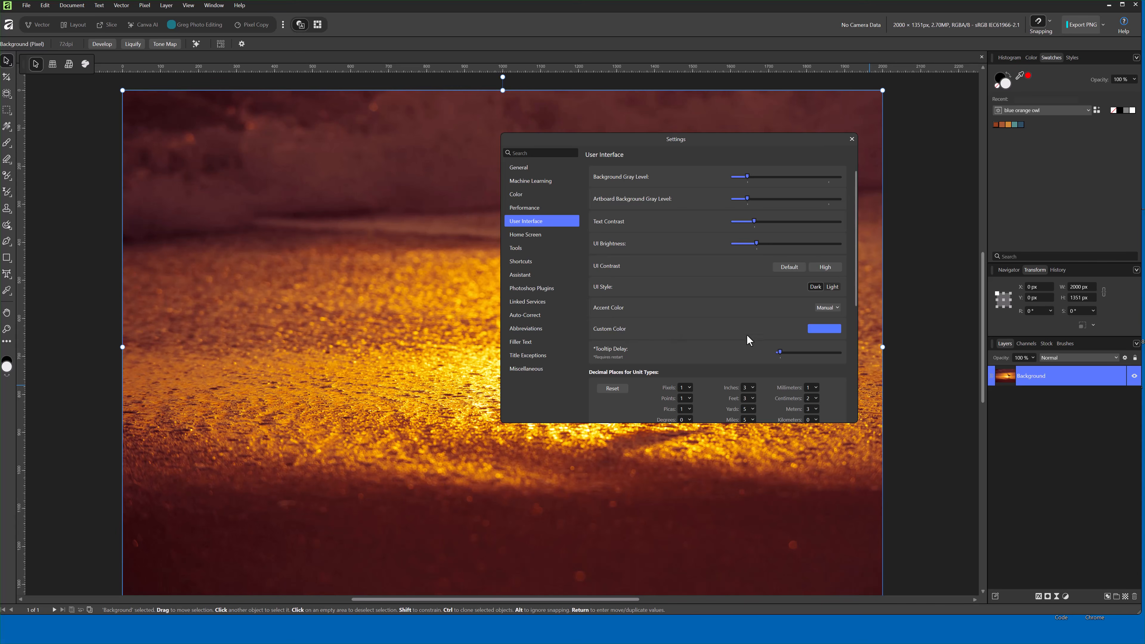
pyautogui.click(827, 307)
pyautogui.click(831, 322)
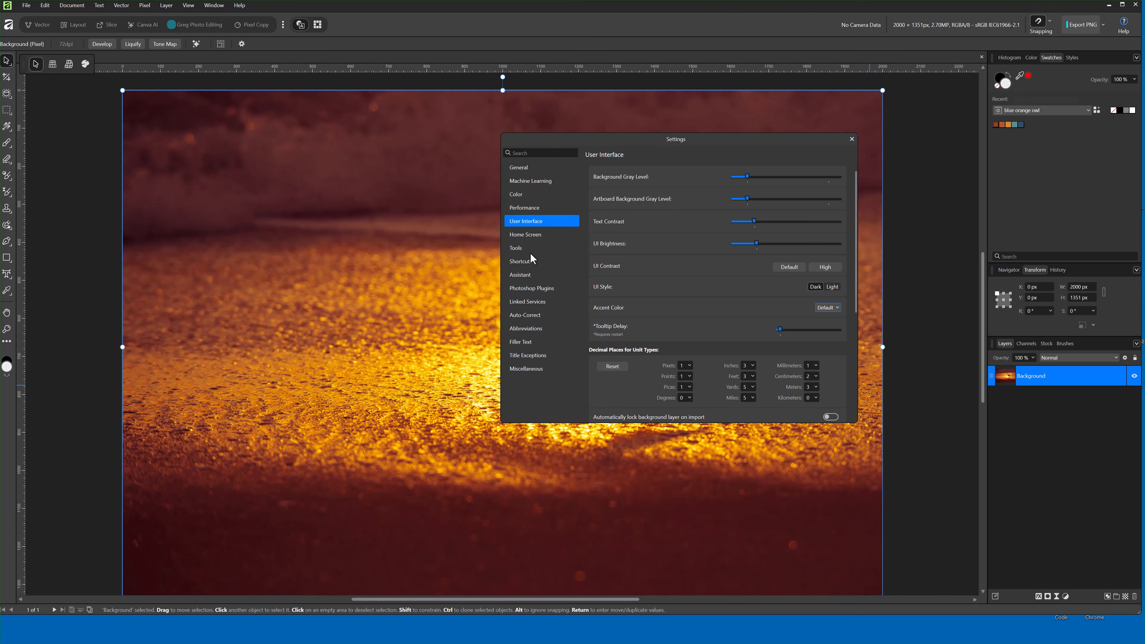
# Show the Home Screen settings page, maximize the application window and reposition the Settings dialog.
pyautogui.click(527, 236)
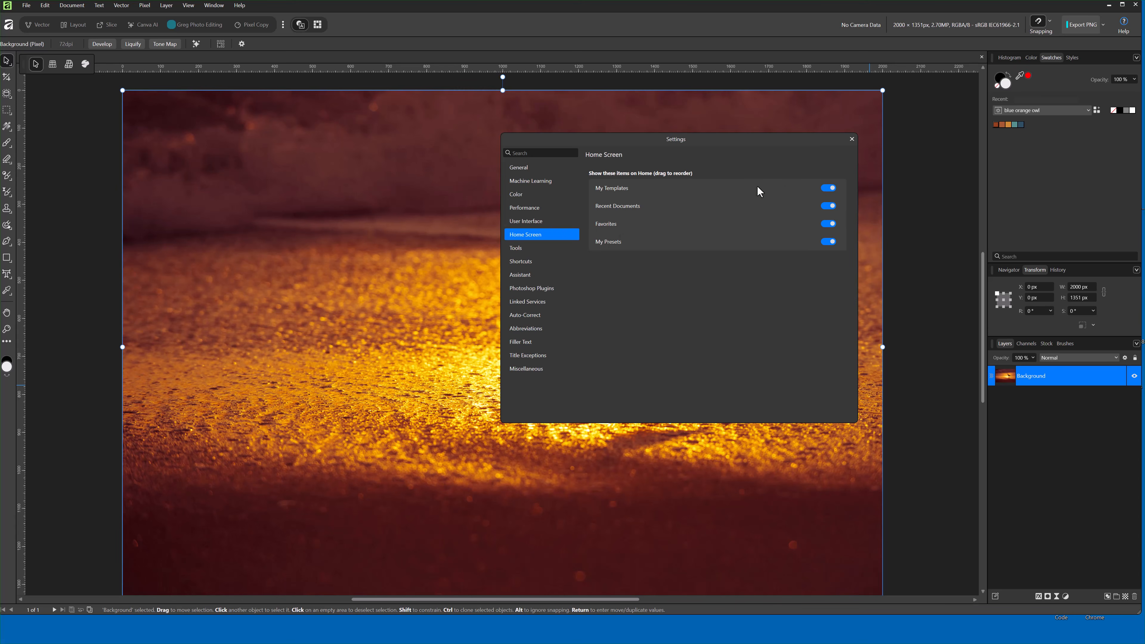
pyautogui.click(1122, 5)
pyautogui.moveTo(757, 143); pyautogui.dragTo(790, 143)
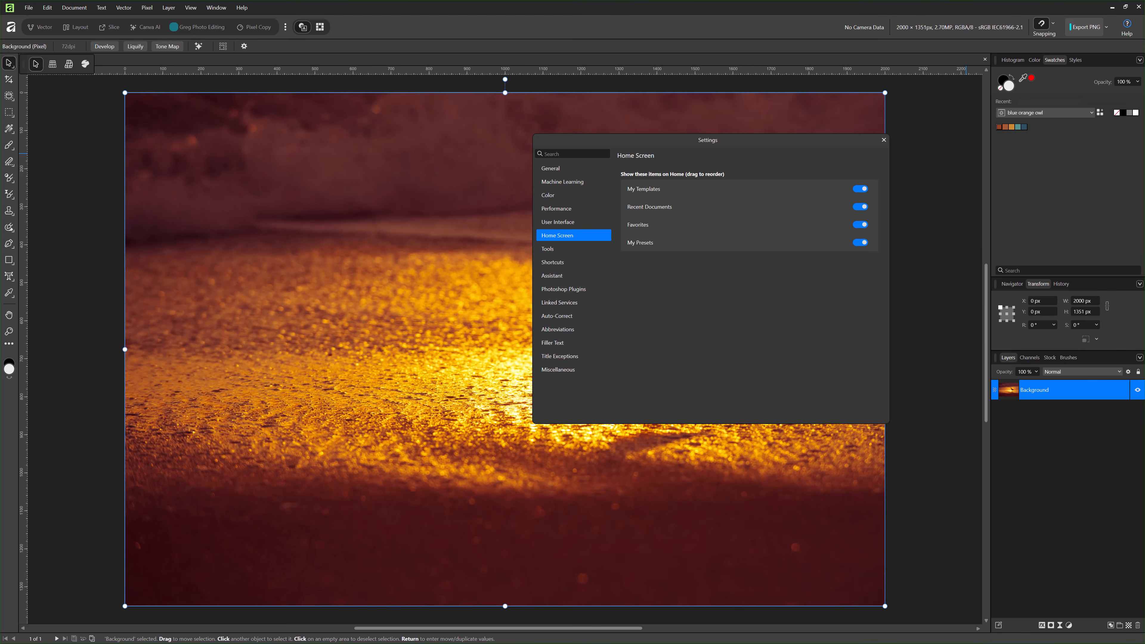
# Bring the Welcome window into view and arrange it with the Settings dialog so both can be seen together.
pyautogui.moveTo(1144, 131); pyautogui.dragTo(465, 147)
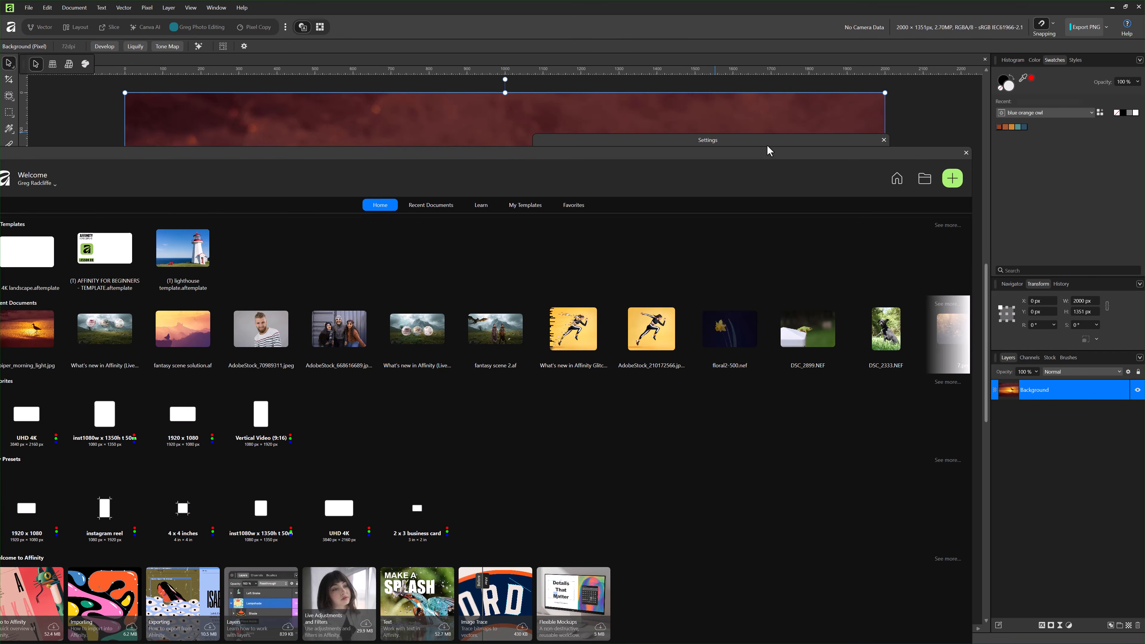
pyautogui.moveTo(769, 151); pyautogui.dragTo(745, 254)
pyautogui.moveTo(725, 283); pyautogui.dragTo(713, 240)
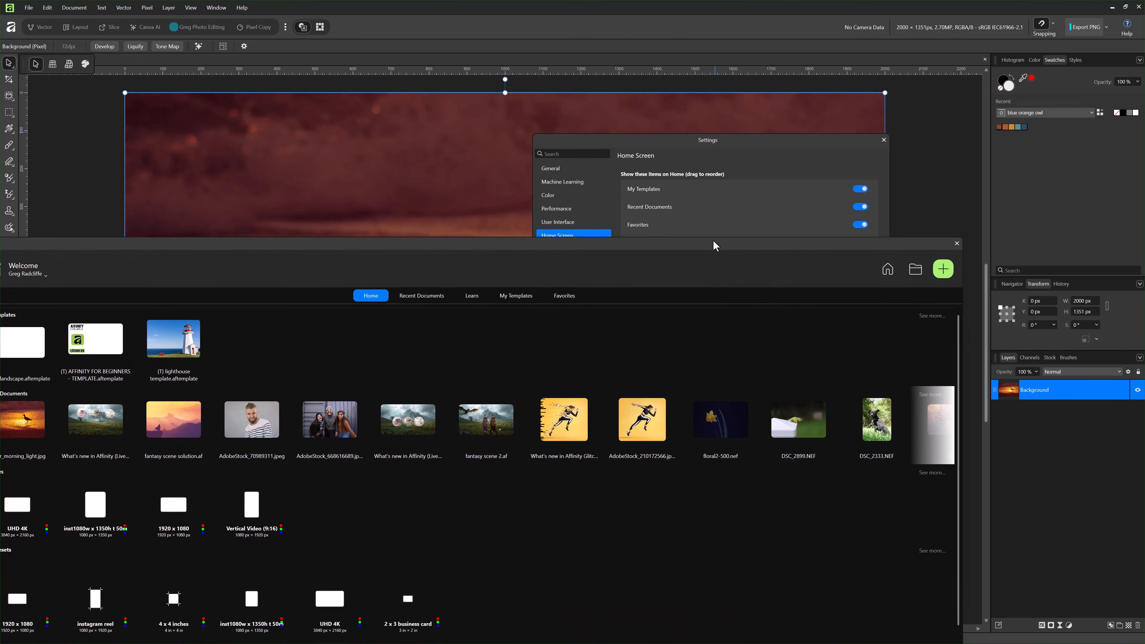
pyautogui.moveTo(720, 148); pyautogui.dragTo(849, 47)
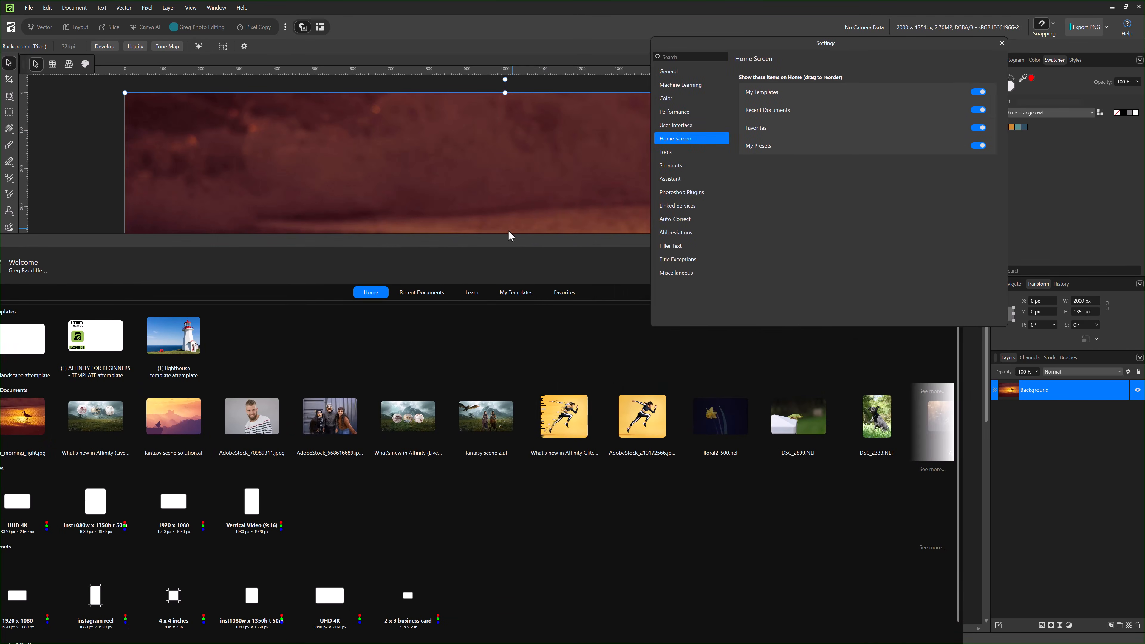
pyautogui.moveTo(508, 239); pyautogui.dragTo(469, 158)
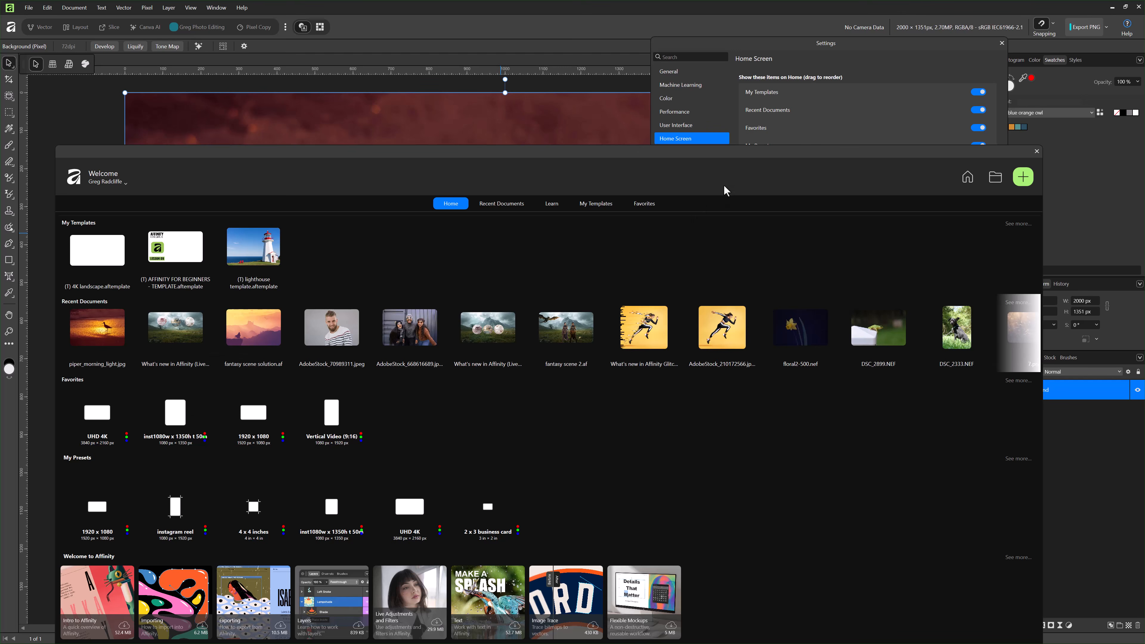
pyautogui.click(872, 51)
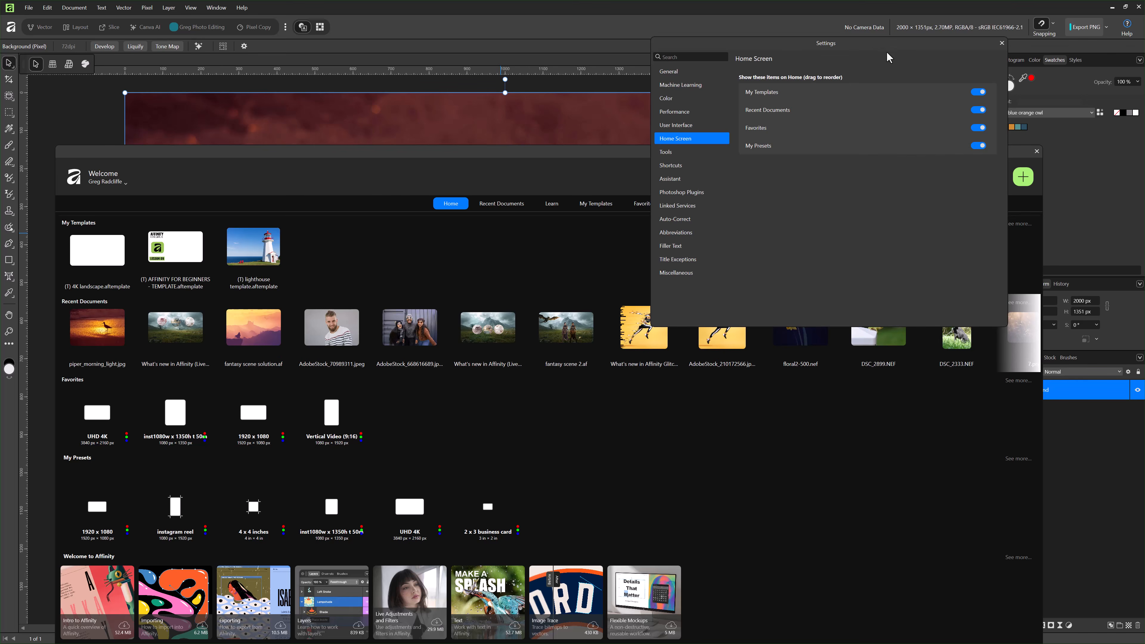
# Hide Recent Documents and My Presets from Home one at a time, turning each back on.
pyautogui.click(978, 110)
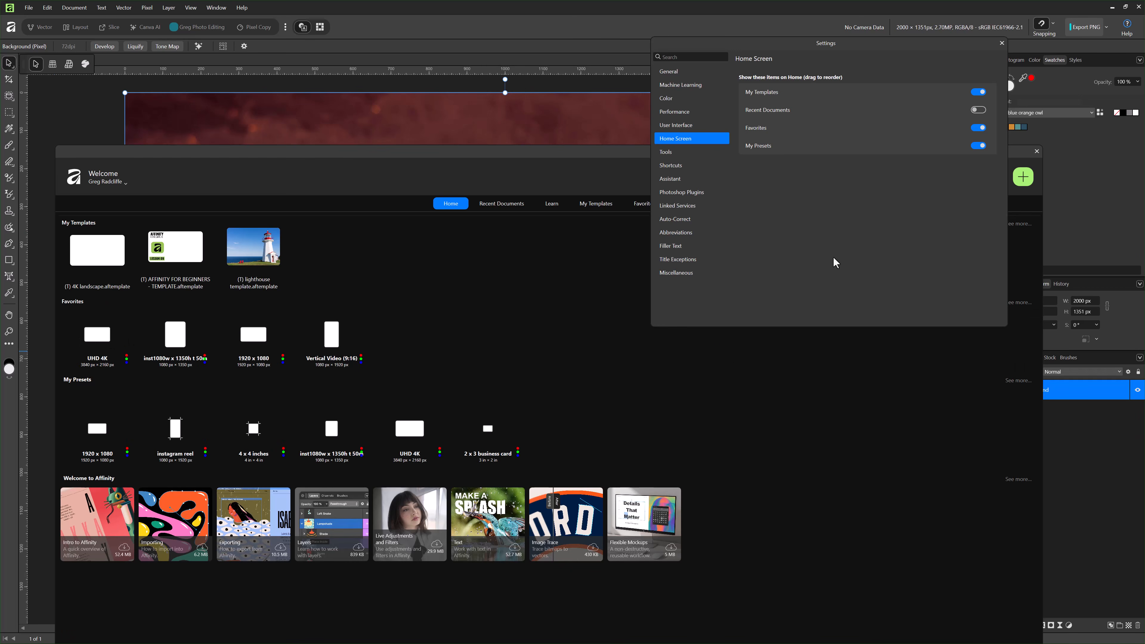
pyautogui.click(978, 110)
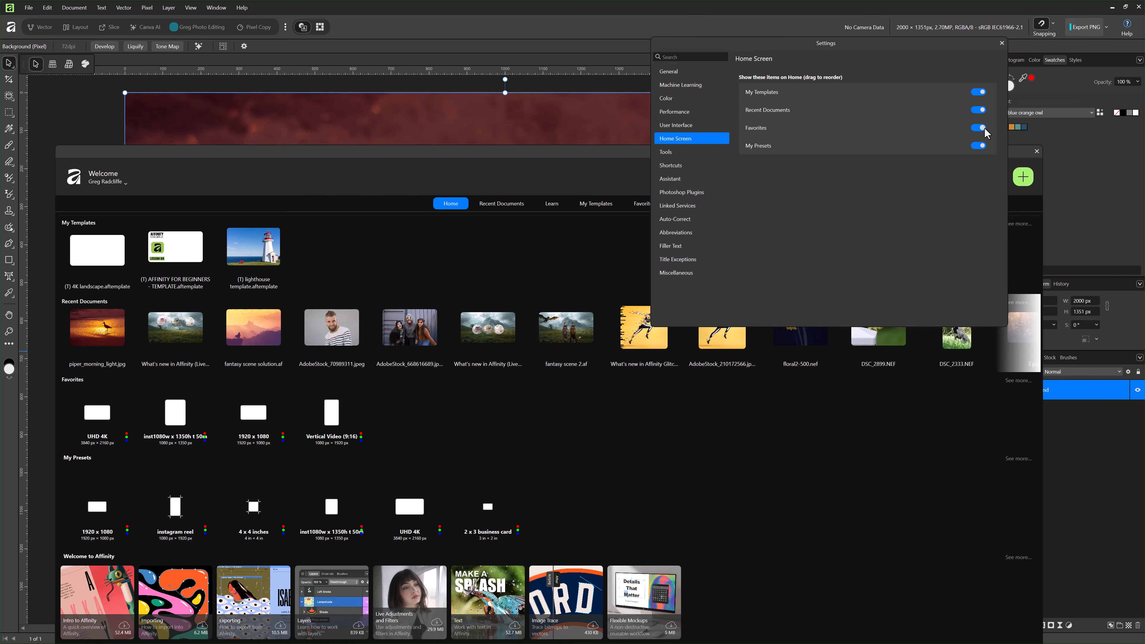
pyautogui.click(977, 145)
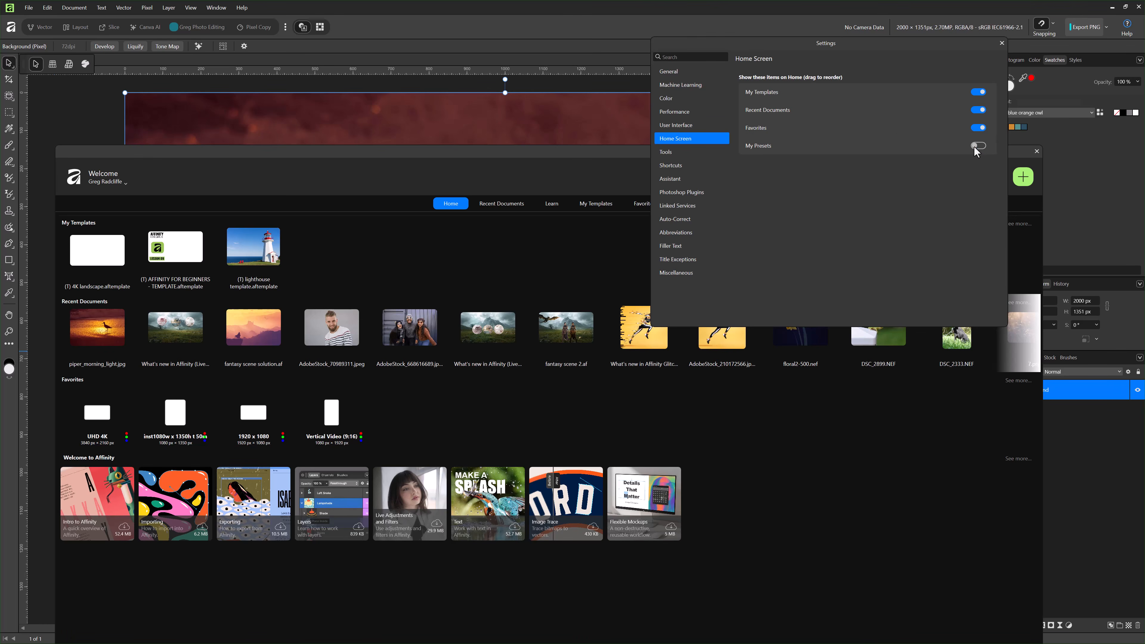
pyautogui.click(977, 147)
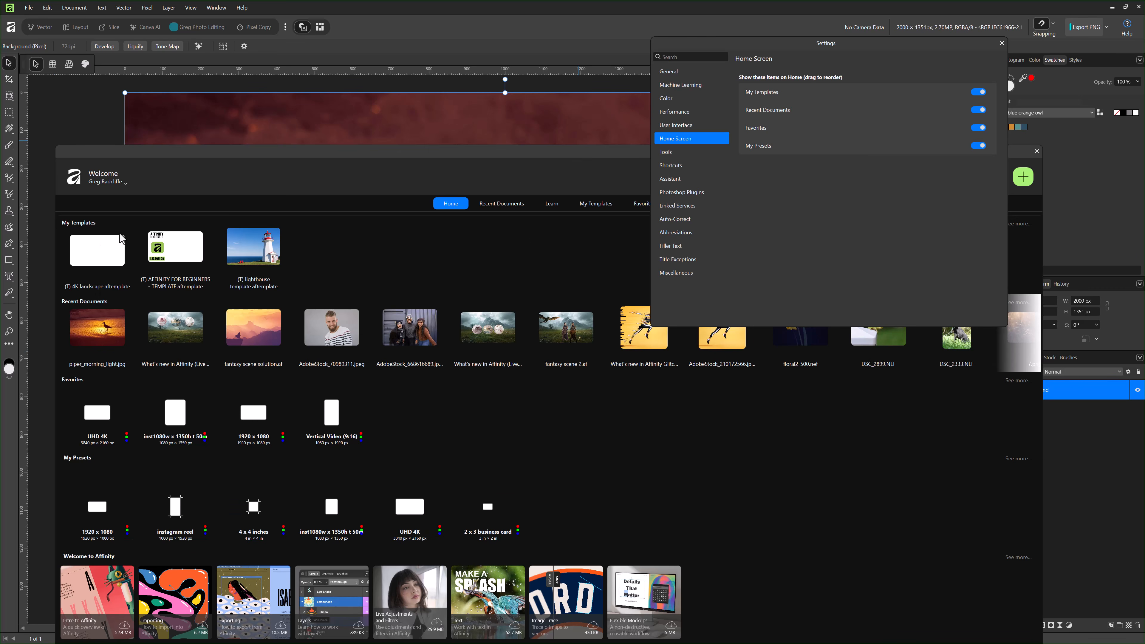
# Move Recent Documents above My Templates in the Home item order, and go to the Shortcuts settings.
pyautogui.moveTo(760, 111); pyautogui.dragTo(767, 93)
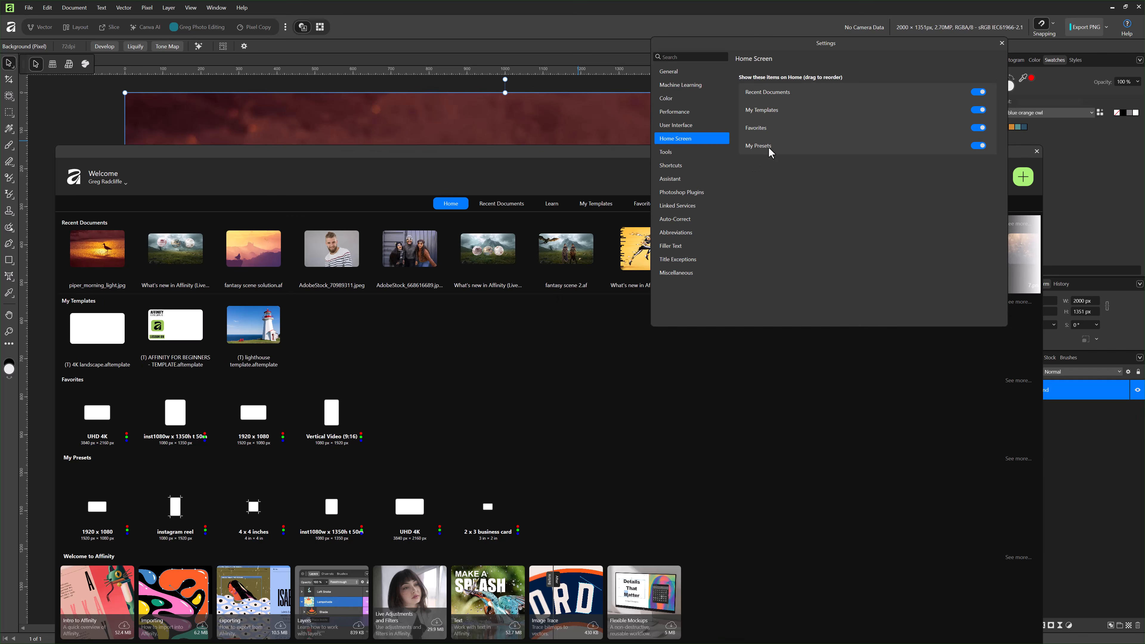
pyautogui.click(676, 168)
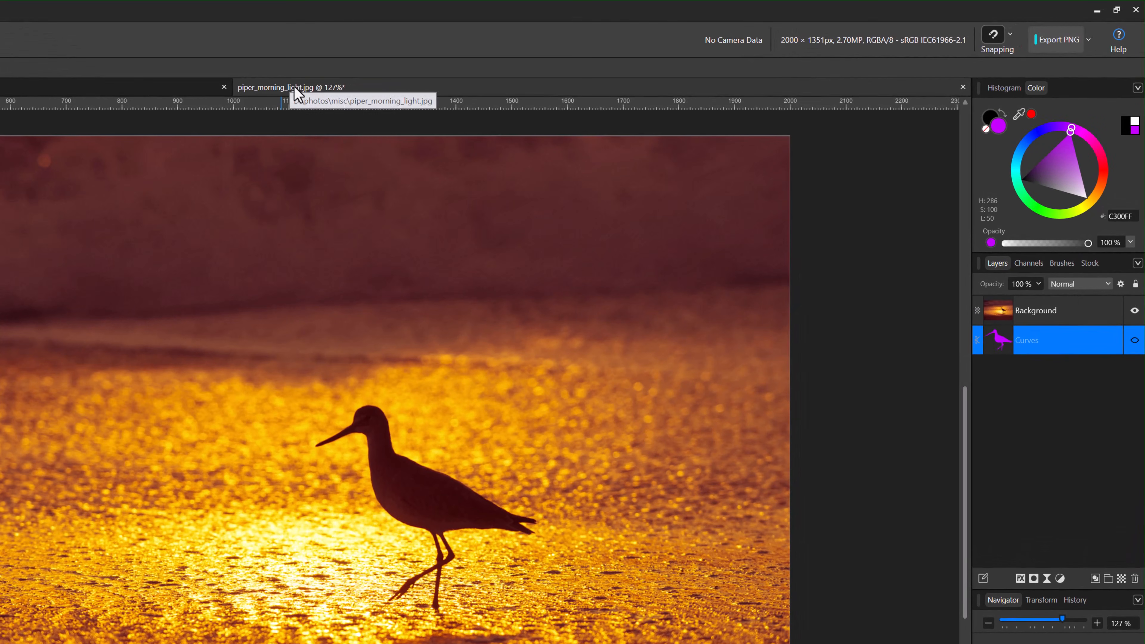
# Show the color format and document size in the title of the piper_morning_light.jpg document tab.
pyautogui.rightClick(565, 61)
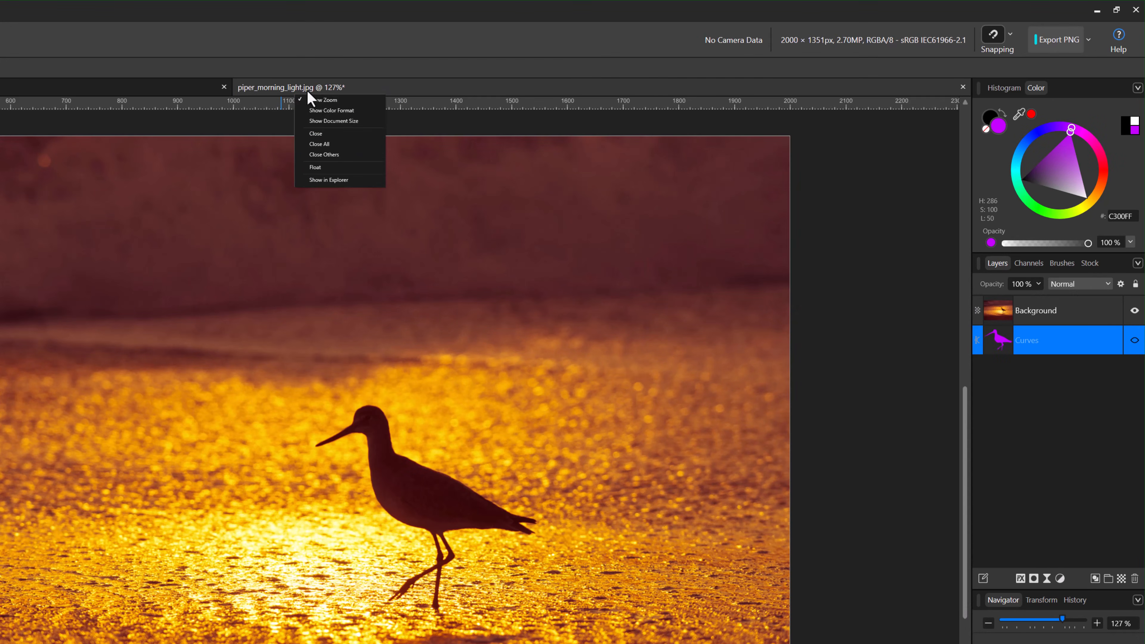
pyautogui.click(343, 111)
pyautogui.rightClick(370, 88)
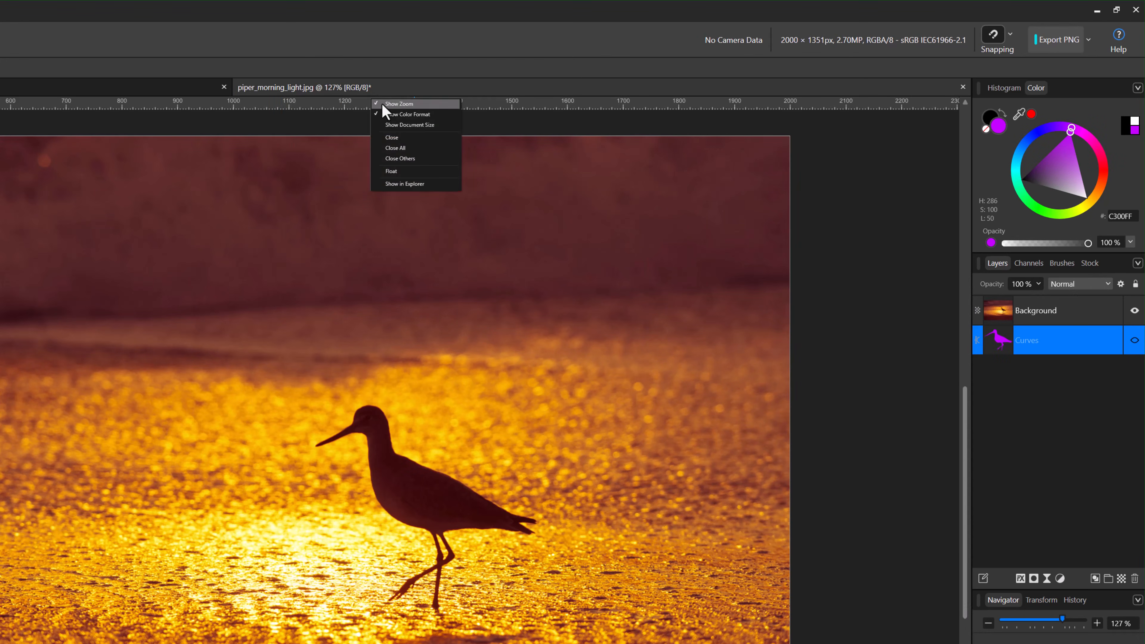
pyautogui.click(401, 125)
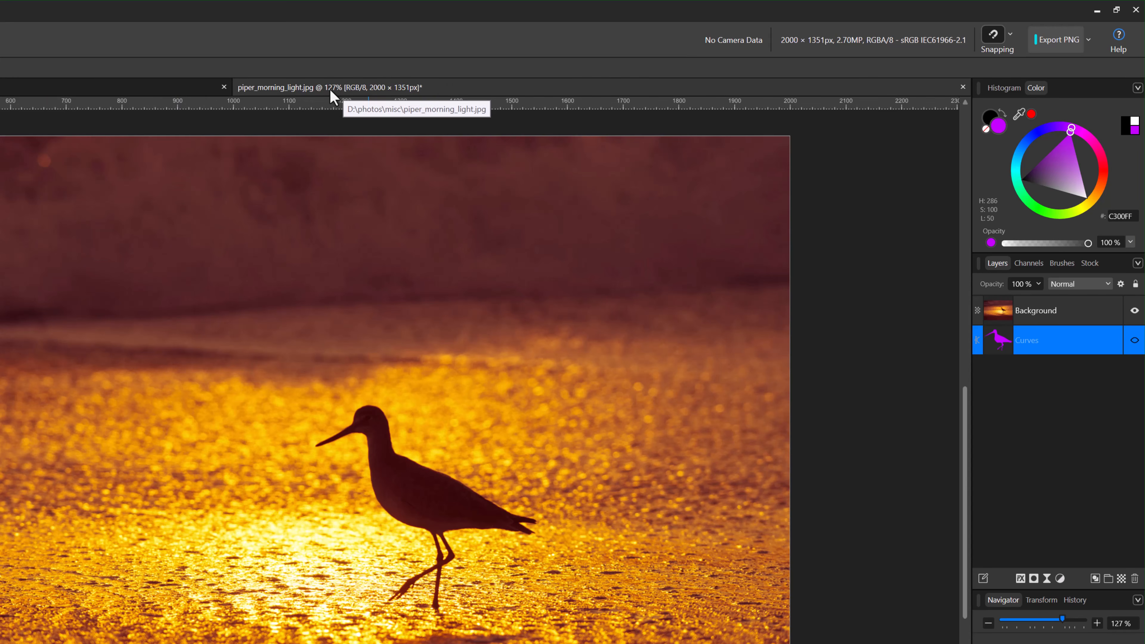
# Float the piper_morning_light.jpg document in its own window and dock it back.
pyautogui.rightClick(443, 92)
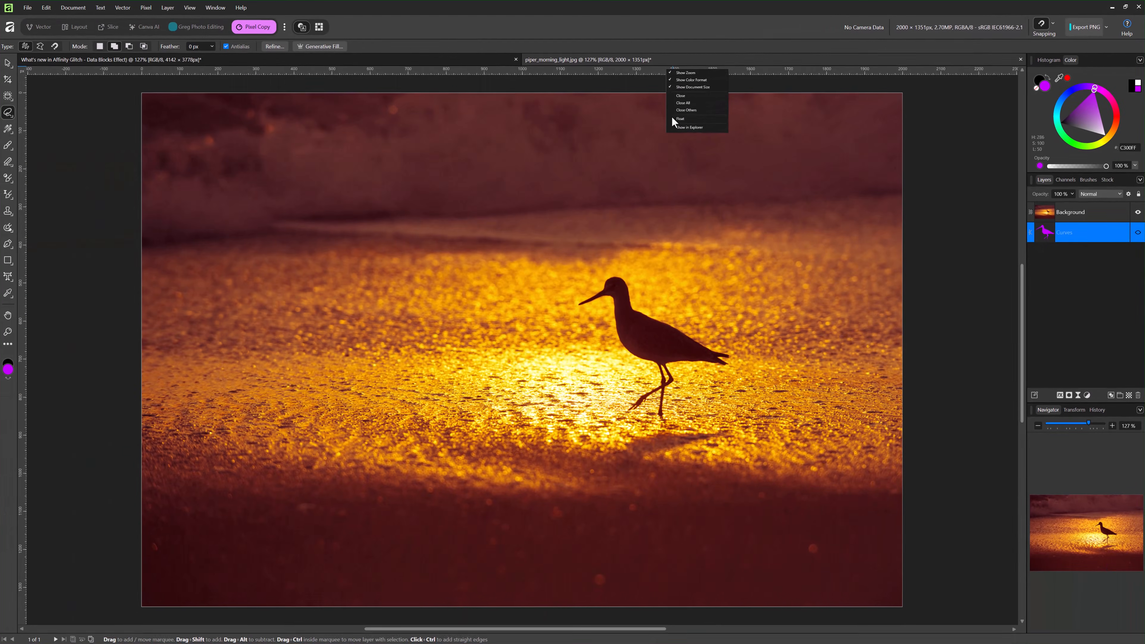
pyautogui.click(464, 169)
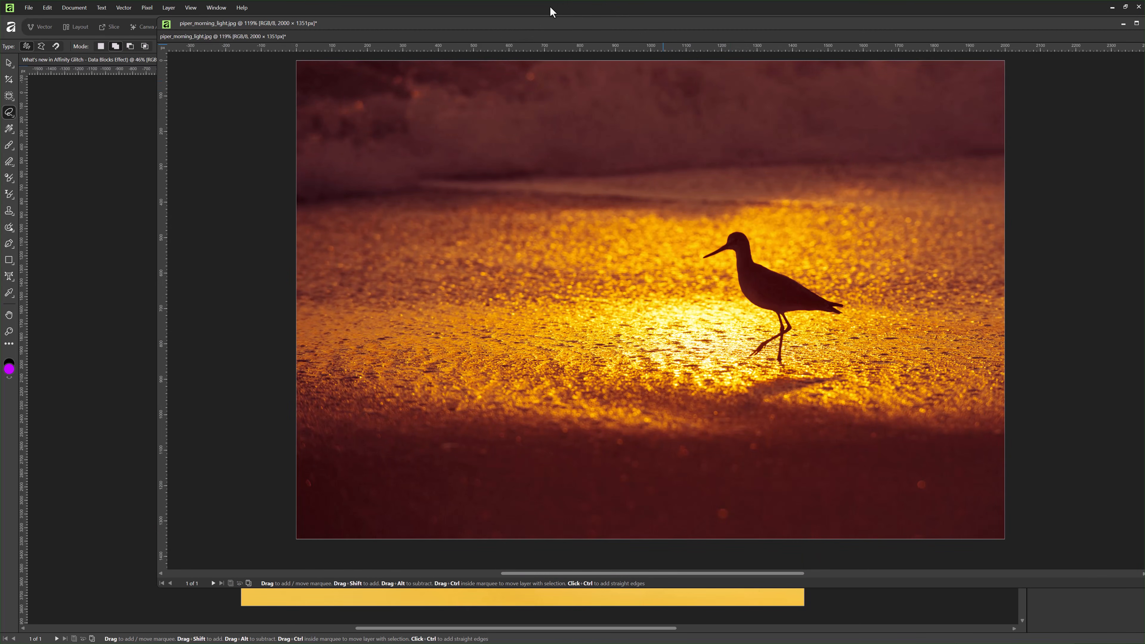
pyautogui.rightClick(500, 38)
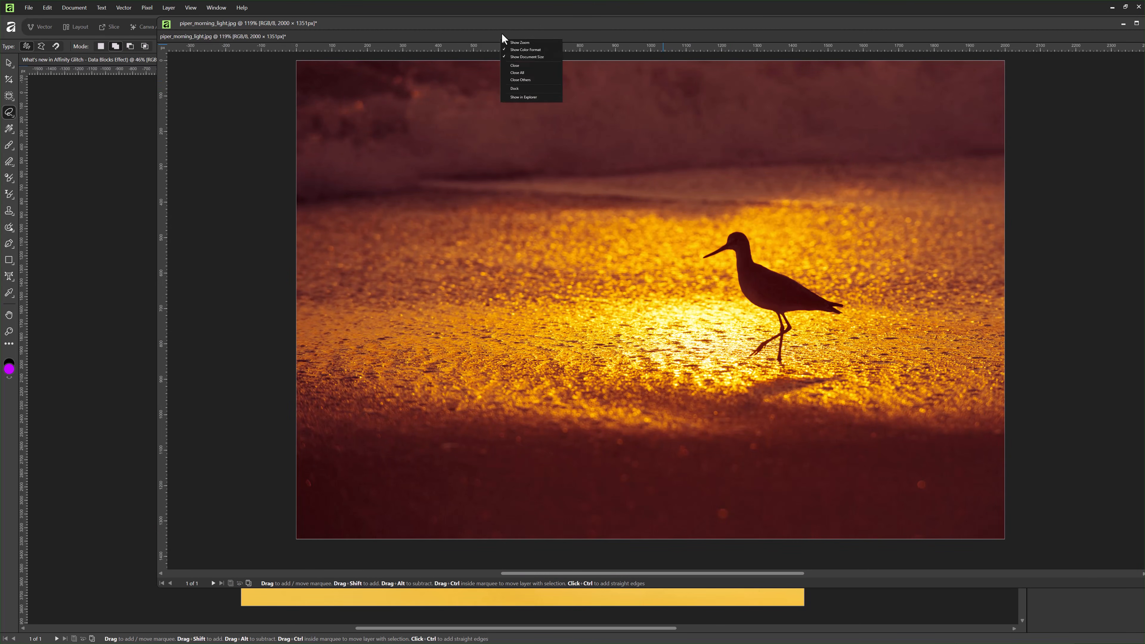
pyautogui.click(525, 89)
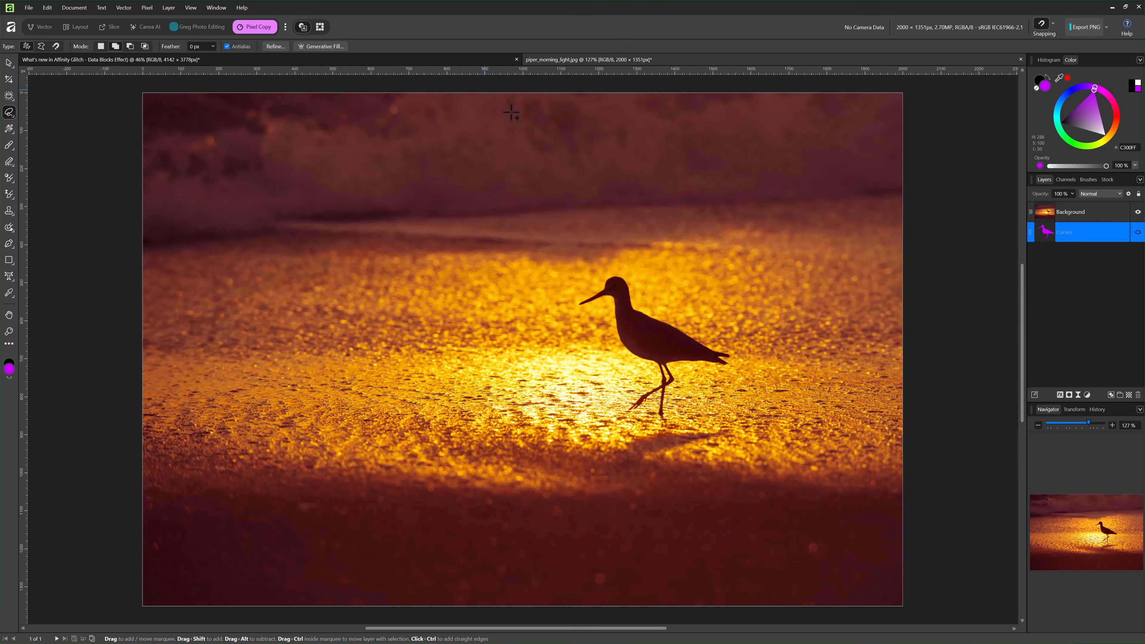
# Show piper_morning_light.jpg in its folder in Explorer, reposition the Explorer window and close it.
pyautogui.rightClick(576, 59)
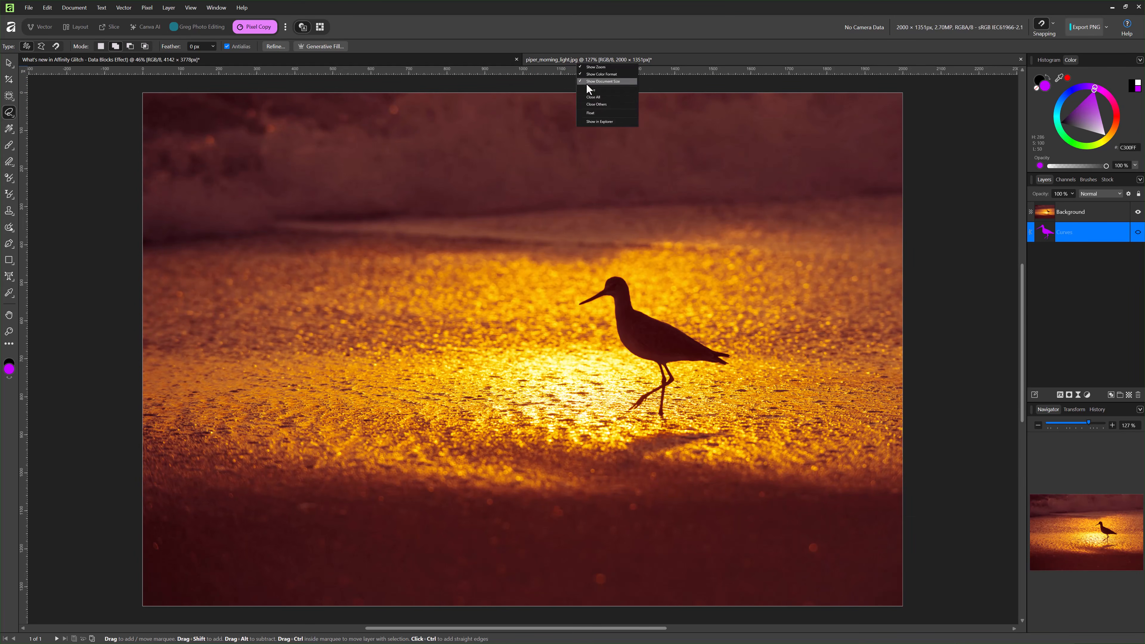
pyautogui.click(594, 122)
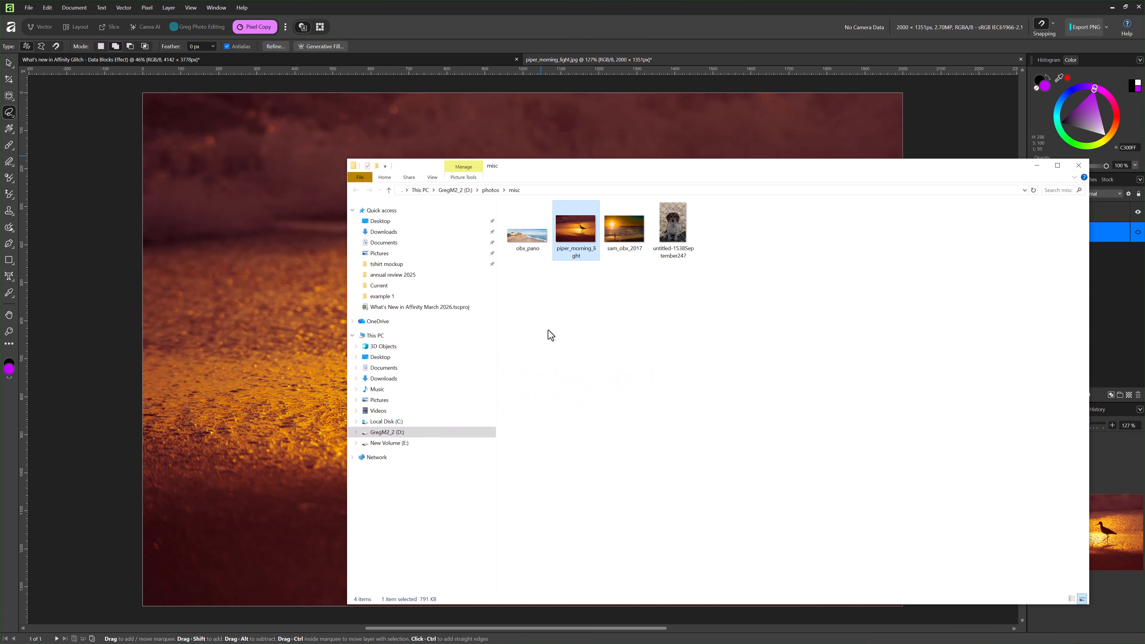
pyautogui.moveTo(753, 170); pyautogui.dragTo(706, 173)
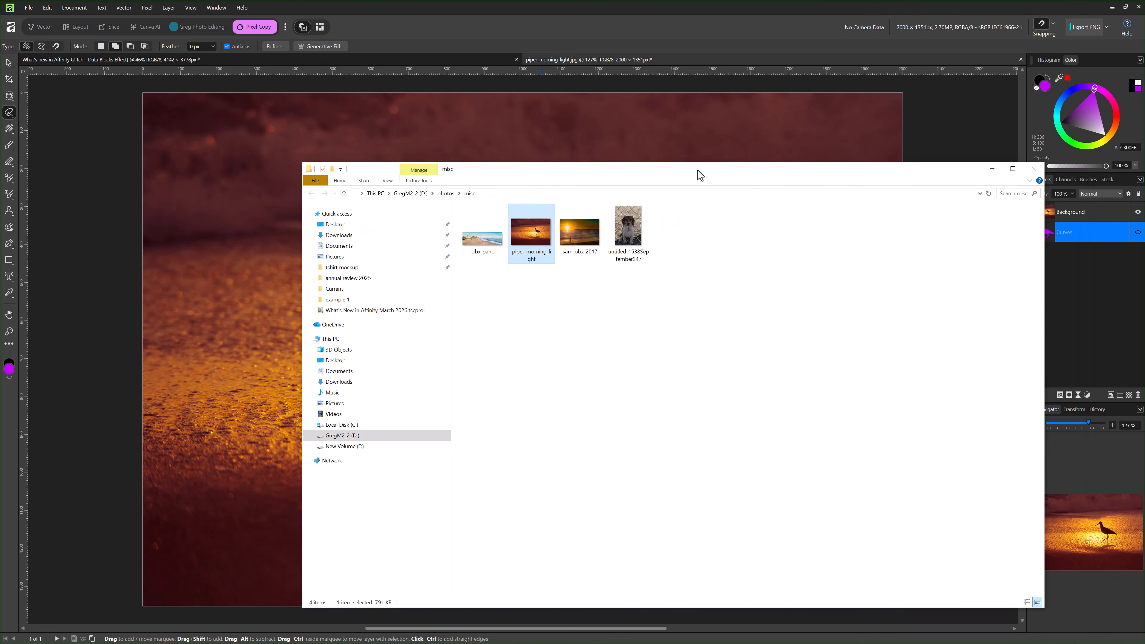
pyautogui.click(1032, 169)
pyautogui.rightClick(651, 59)
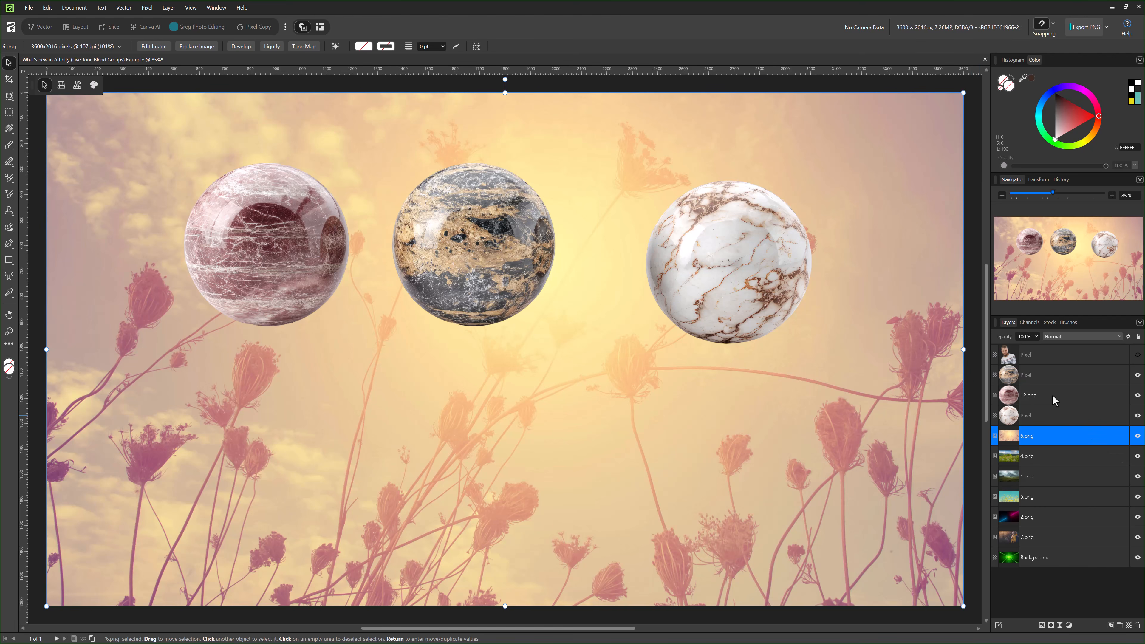
# Select the Pixel layer of the middle black-and-gold sphere and switch its visibility off and on.
pyautogui.click(1067, 374)
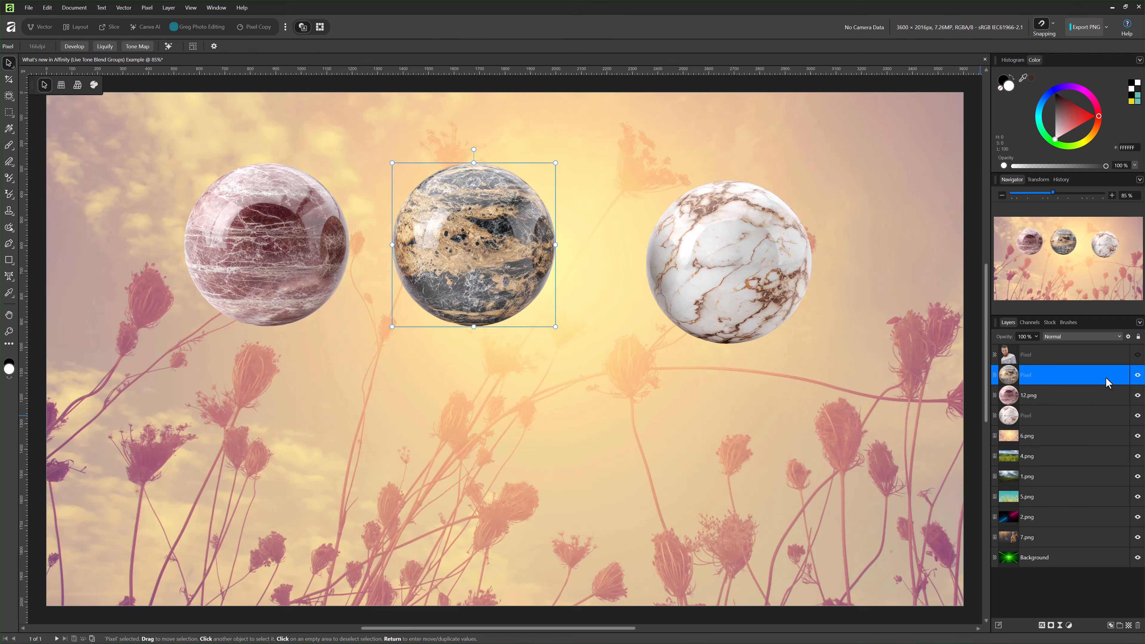
pyautogui.click(1137, 376)
pyautogui.click(1137, 375)
pyautogui.click(1137, 375)
pyautogui.click(1137, 375)
# Toggle the visibility of the 6.png and 4.png layers to compare the backgrounds, leaving both visible.
pyautogui.click(1136, 435)
pyautogui.click(1136, 435)
pyautogui.click(1136, 436)
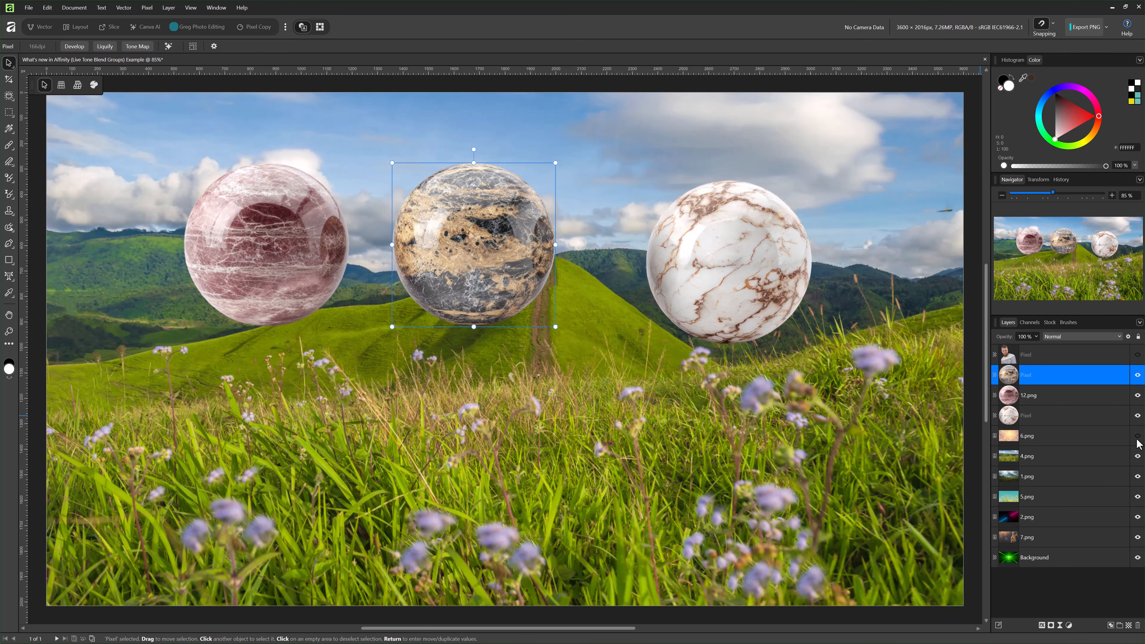
pyautogui.click(1137, 458)
pyautogui.click(1137, 458)
pyautogui.click(1136, 438)
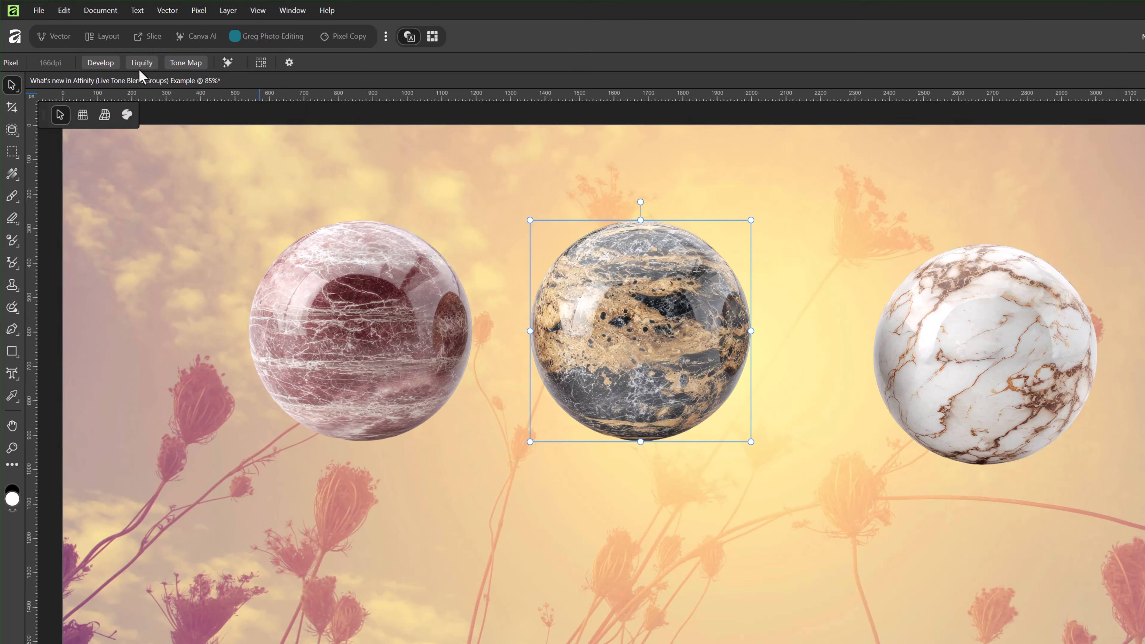
# Put the middle sphere's layer in a Live Tone Blend Group and expand the group.
pyautogui.click(196, 14)
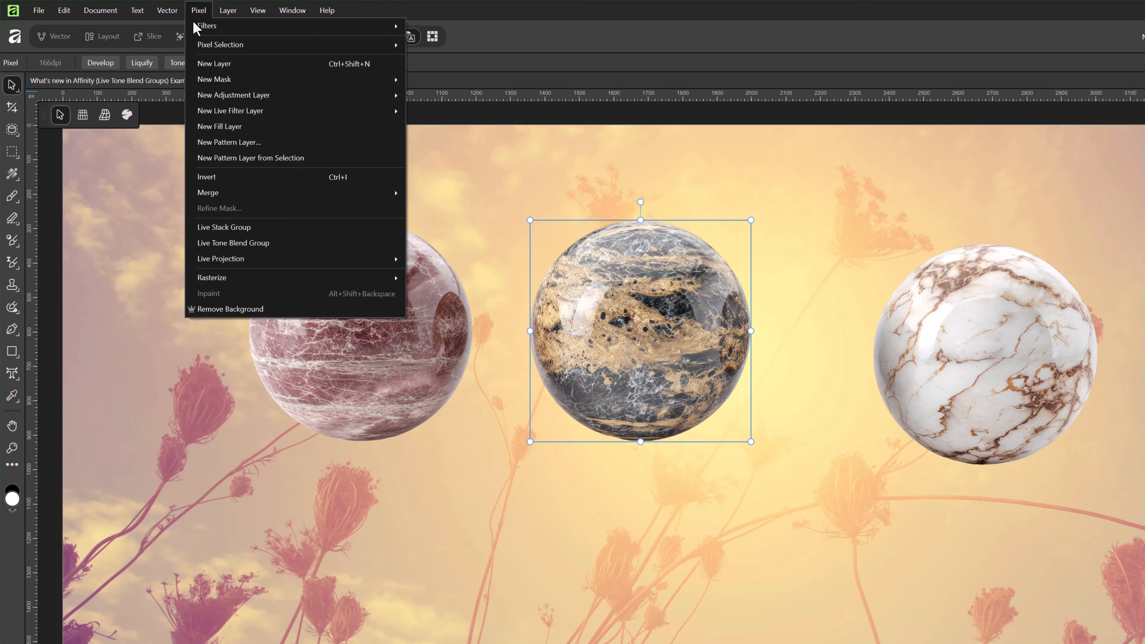
pyautogui.click(247, 247)
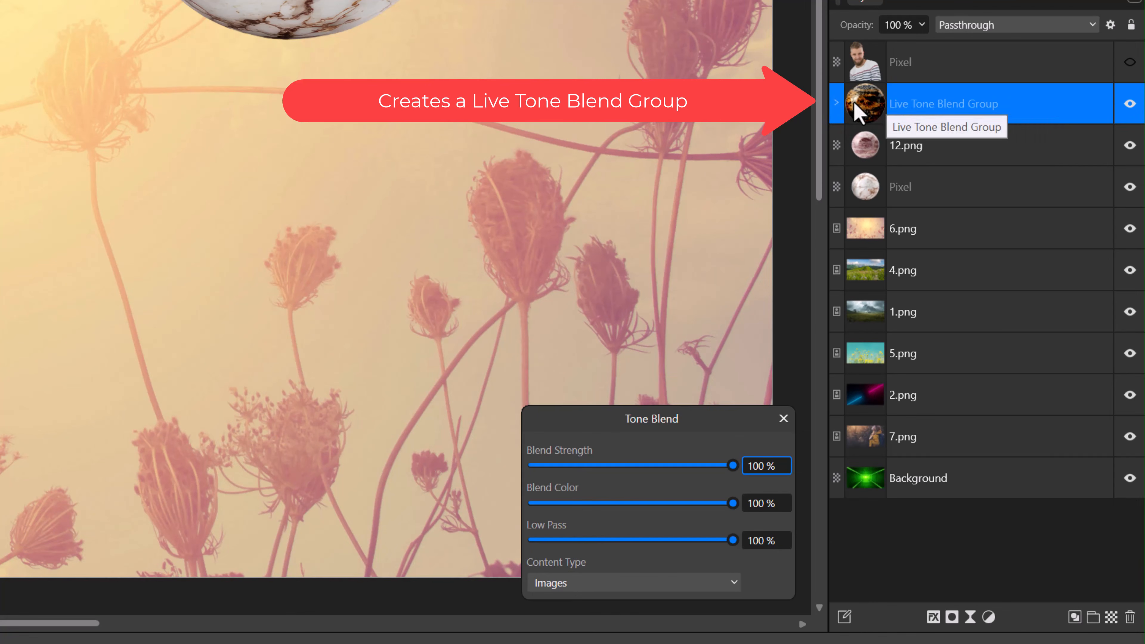
pyautogui.click(836, 103)
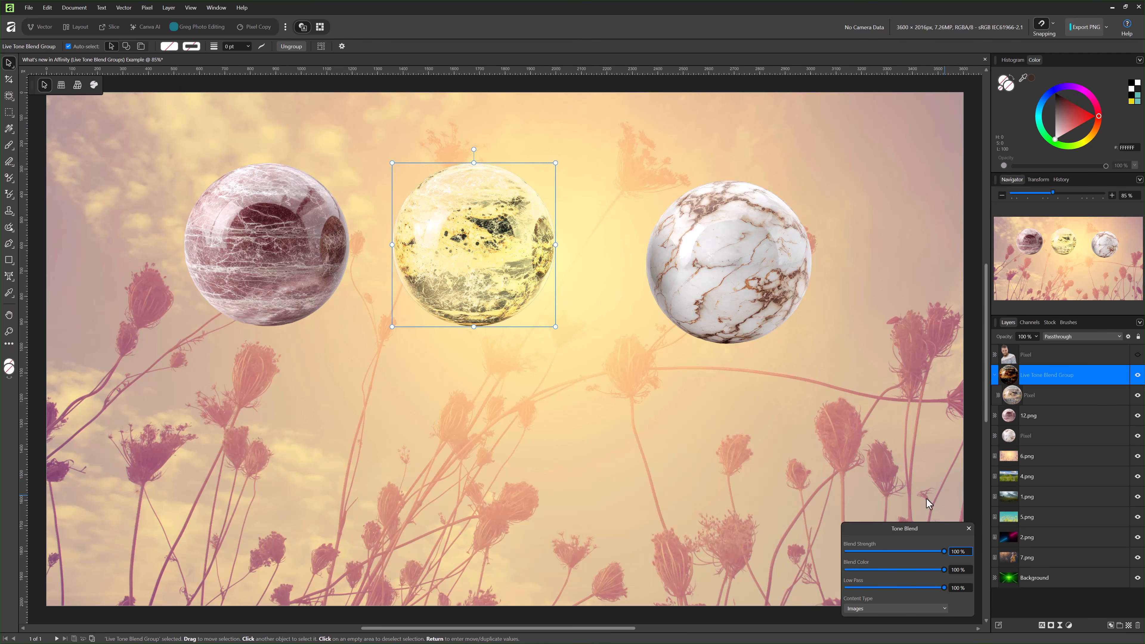
# Close and reopen the Live Tone Blend Group's Tone Blend settings, and move them below the white marble sphere.
pyautogui.click(968, 528)
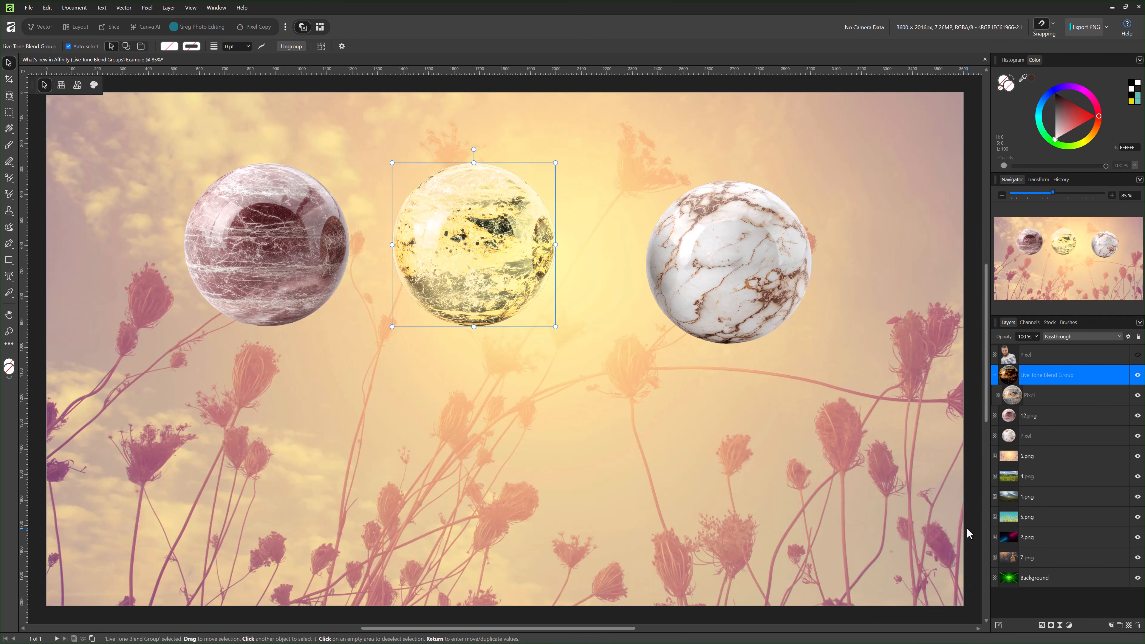
pyautogui.doubleClick(1008, 378)
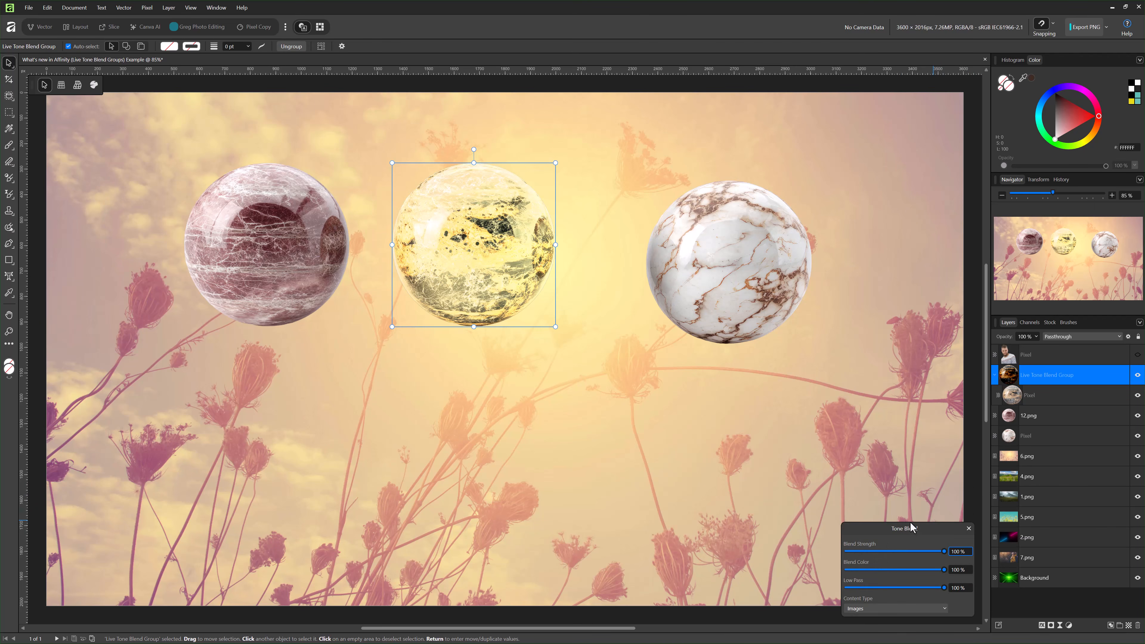
pyautogui.moveTo(910, 531); pyautogui.dragTo(715, 376)
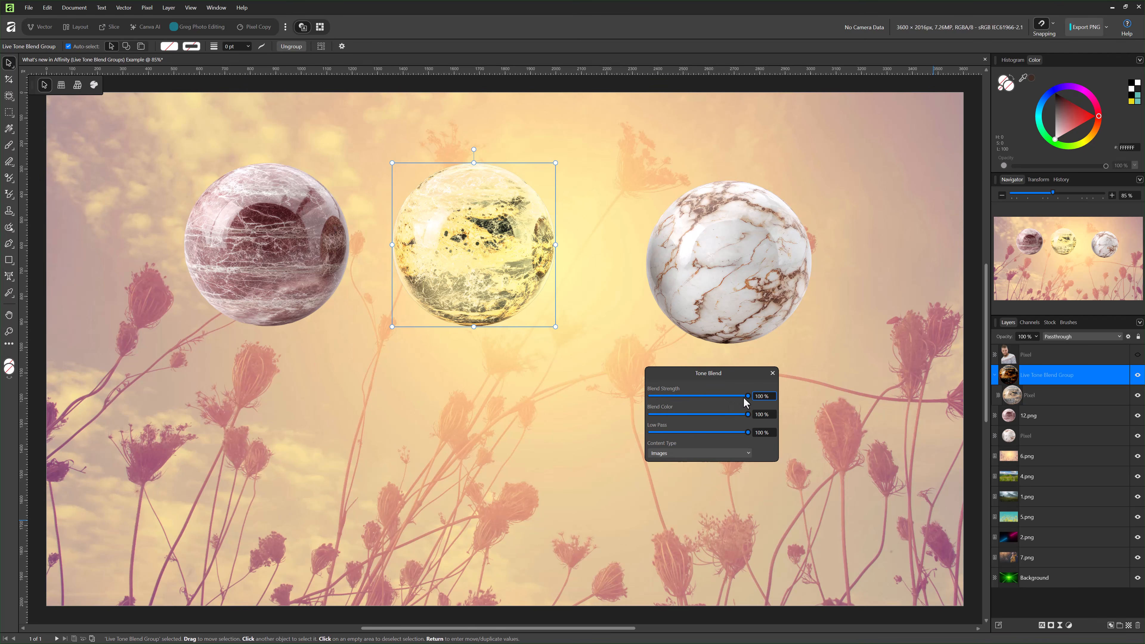
# Try different Blend Strength and Blend Color values, return both to 100 %, and set Low Pass to 0 %.
pyautogui.moveTo(739, 397); pyautogui.dragTo(761, 414)
pyautogui.moveTo(745, 414); pyautogui.dragTo(646, 419)
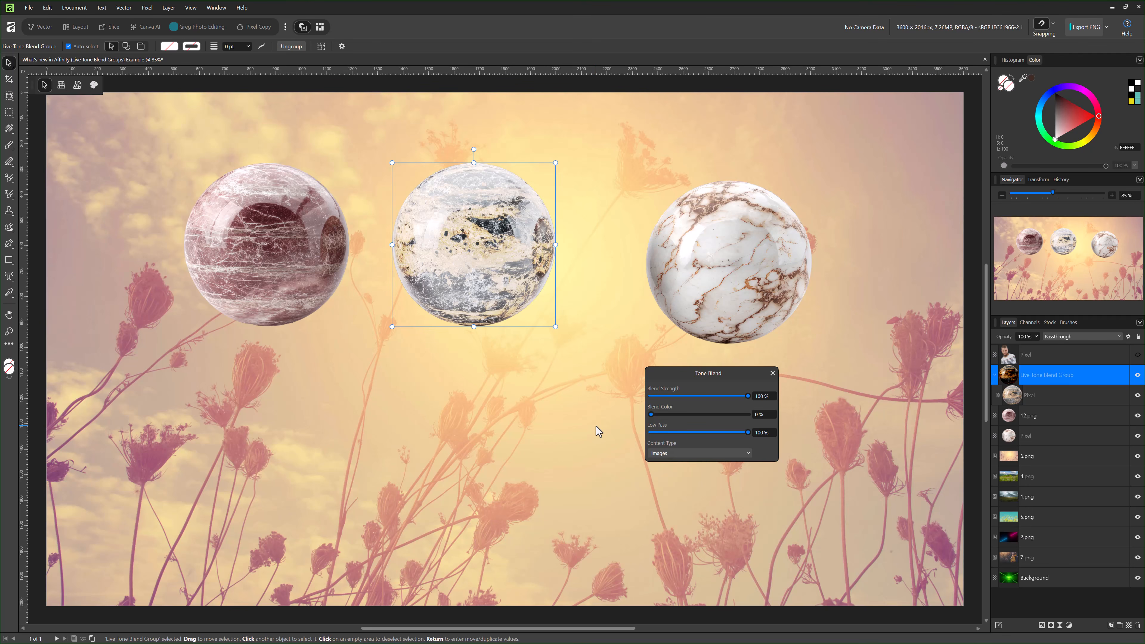
pyautogui.moveTo(651, 415); pyautogui.dragTo(701, 415)
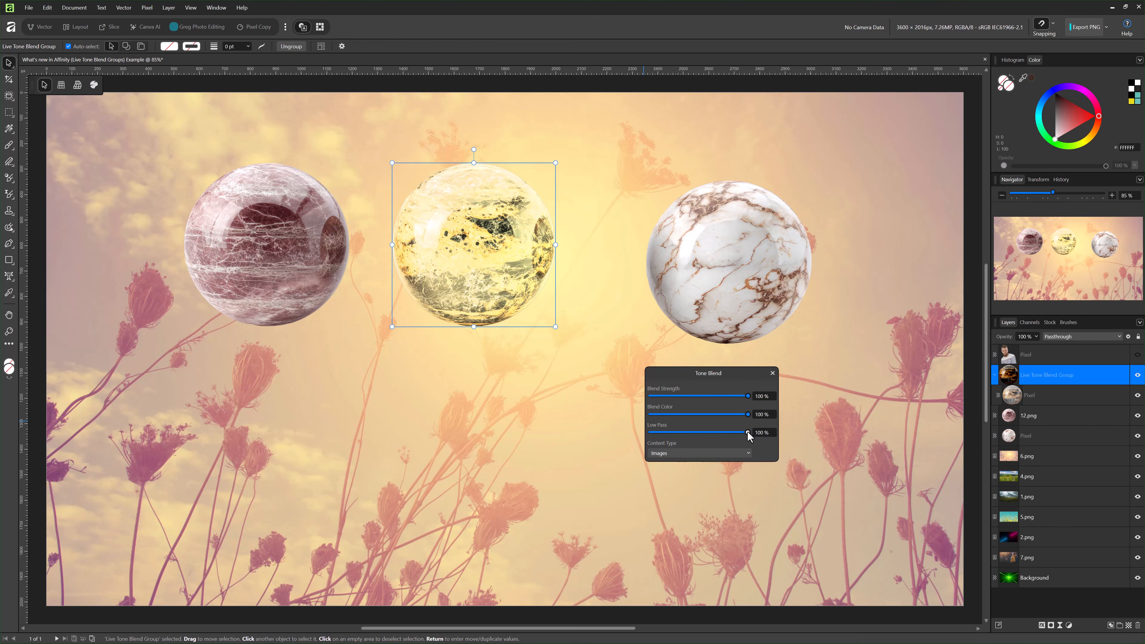
pyautogui.moveTo(747, 432); pyautogui.dragTo(565, 429)
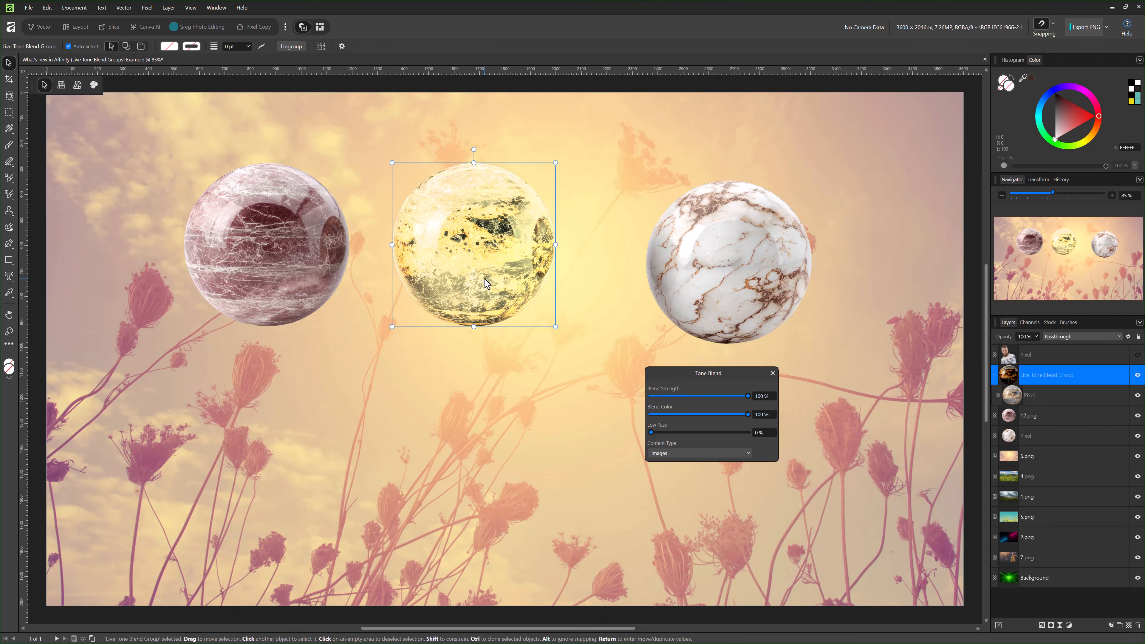
# Move the blended sphere below the gap between the other two spheres and set Low Pass back to 100 %.
pyautogui.moveTo(484, 284); pyautogui.dragTo(257, 493)
pyautogui.moveTo(294, 538); pyautogui.dragTo(370, 532)
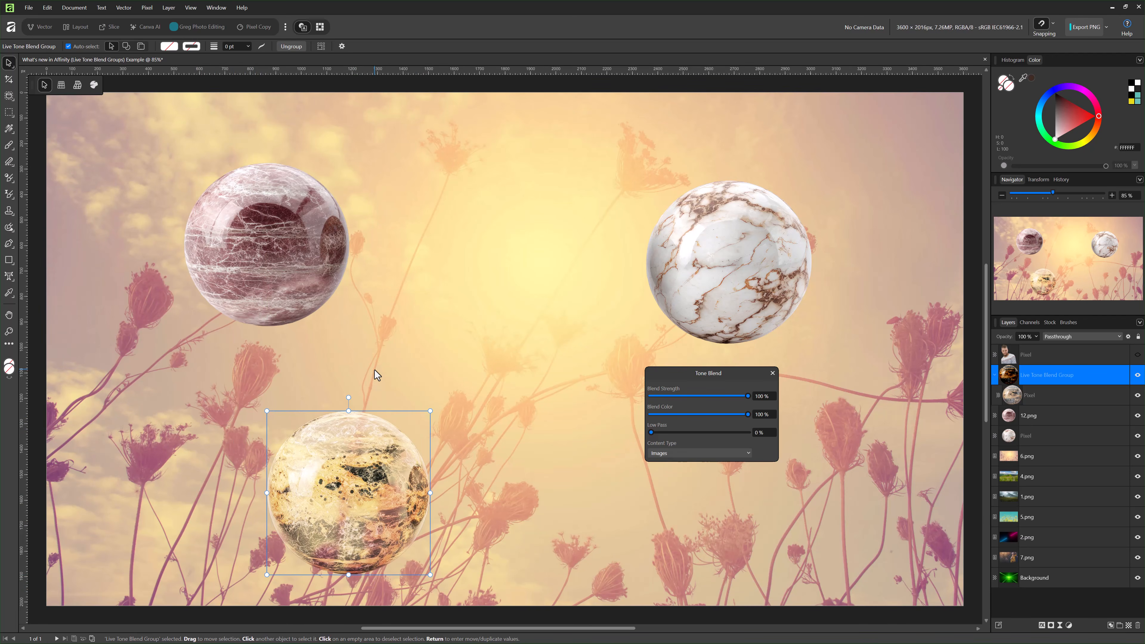
pyautogui.moveTo(347, 508); pyautogui.dragTo(426, 467)
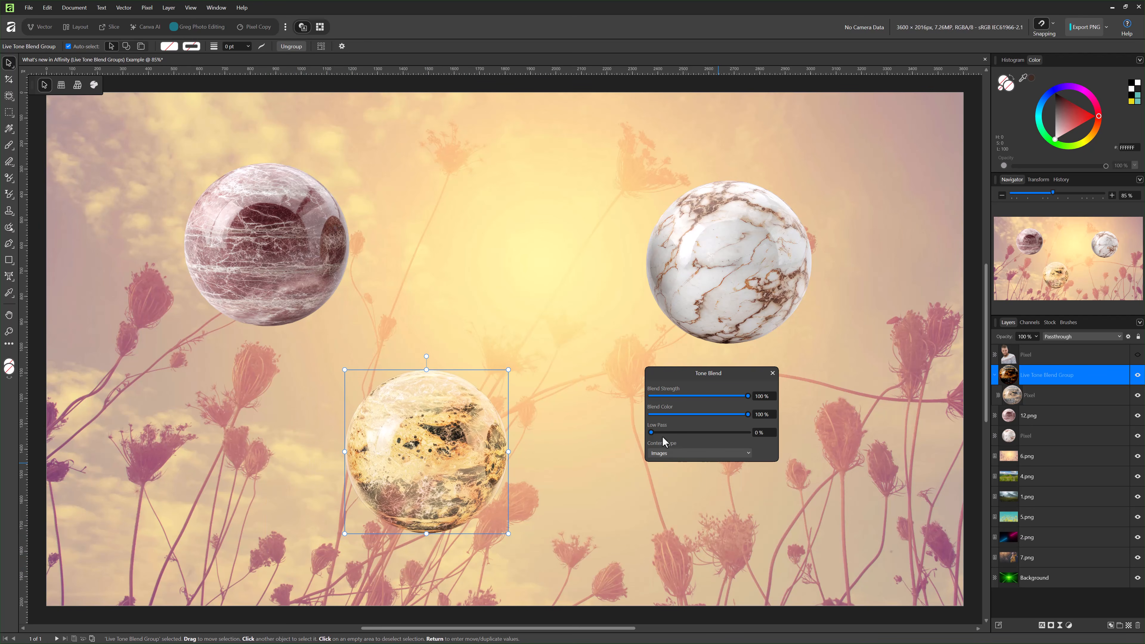
pyautogui.moveTo(654, 433); pyautogui.dragTo(767, 433)
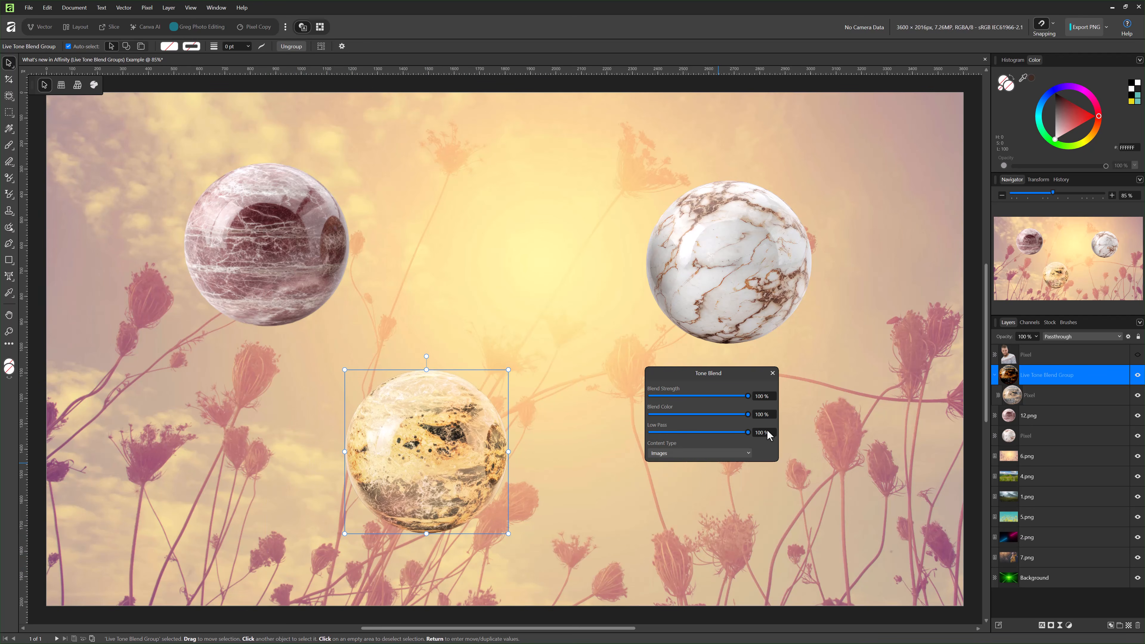
# Try the Shapes and Text content types for the Live Tone Blend Group, and return it to Images.
pyautogui.click(740, 455)
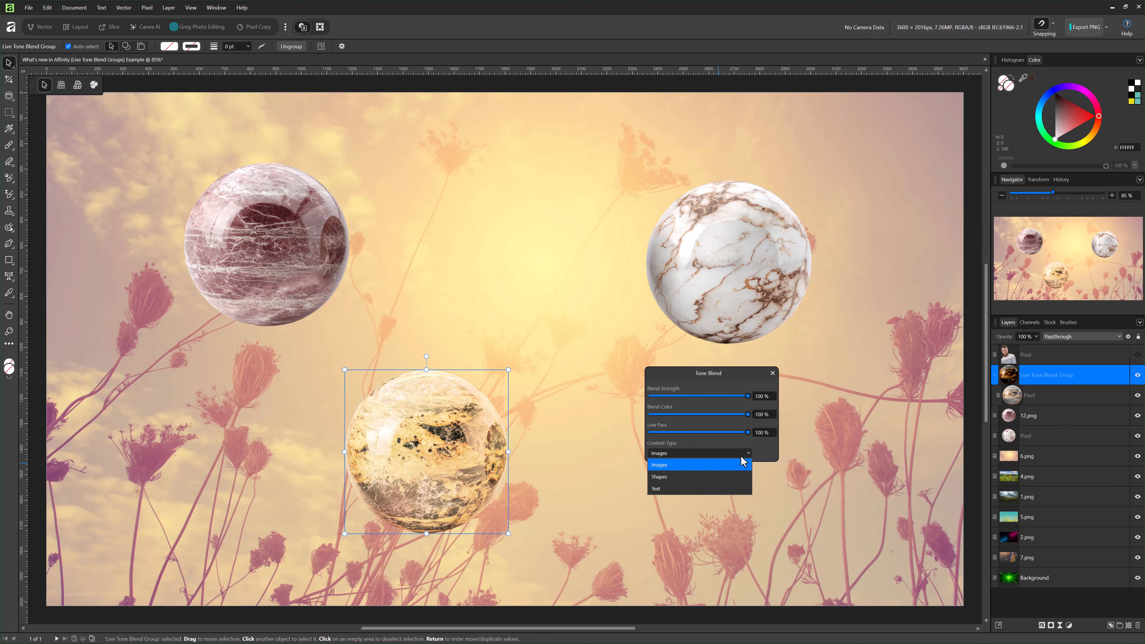
pyautogui.click(693, 476)
pyautogui.click(691, 453)
pyautogui.click(662, 489)
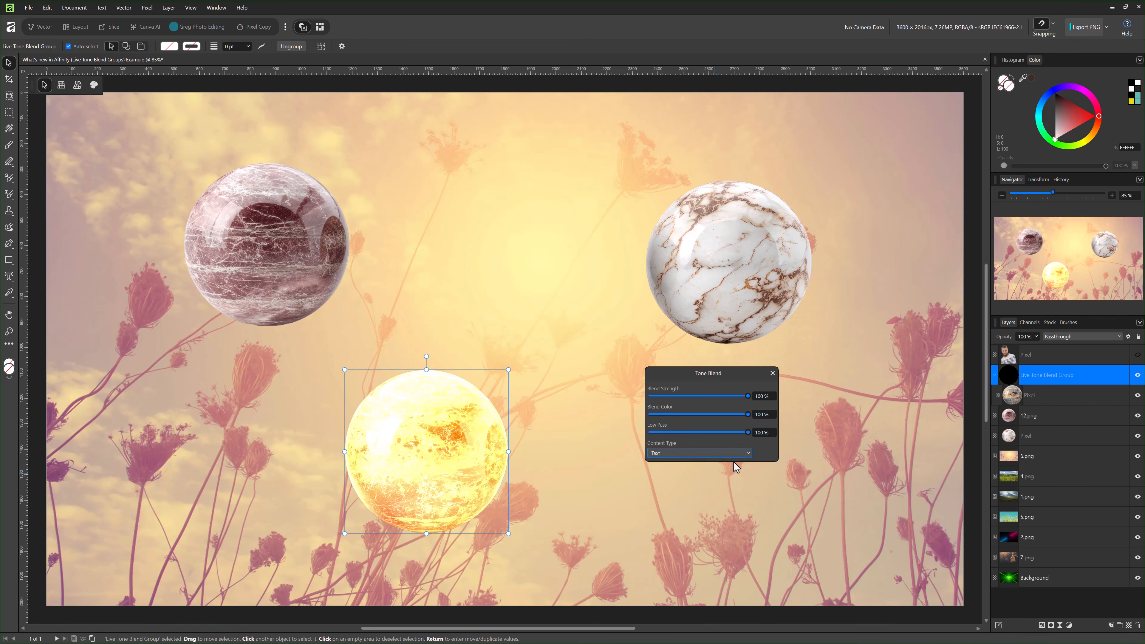
pyautogui.click(722, 455)
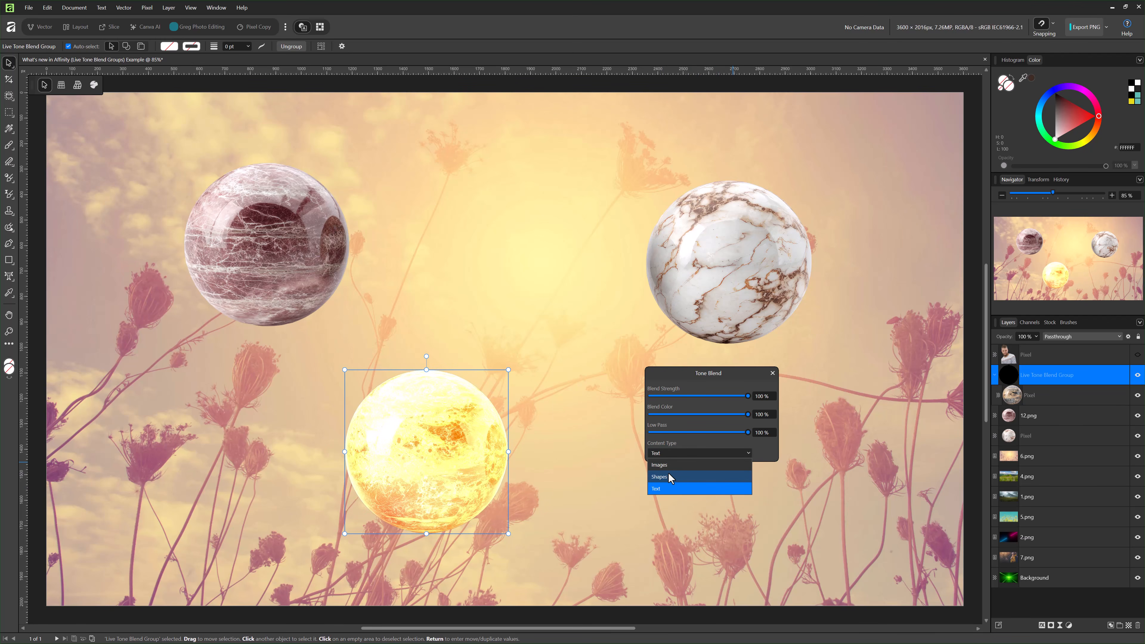
pyautogui.click(668, 466)
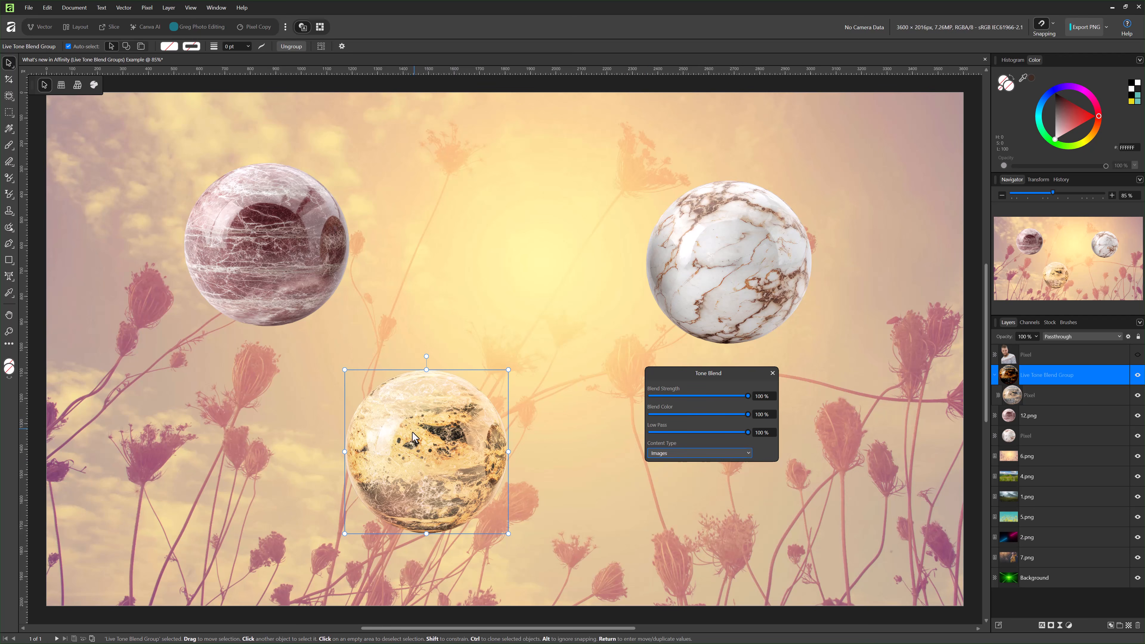
# Move the blended sphere between the other two spheres and add both of their layers to the Live Tone Blend Group.
pyautogui.moveTo(425, 447); pyautogui.dragTo(482, 250)
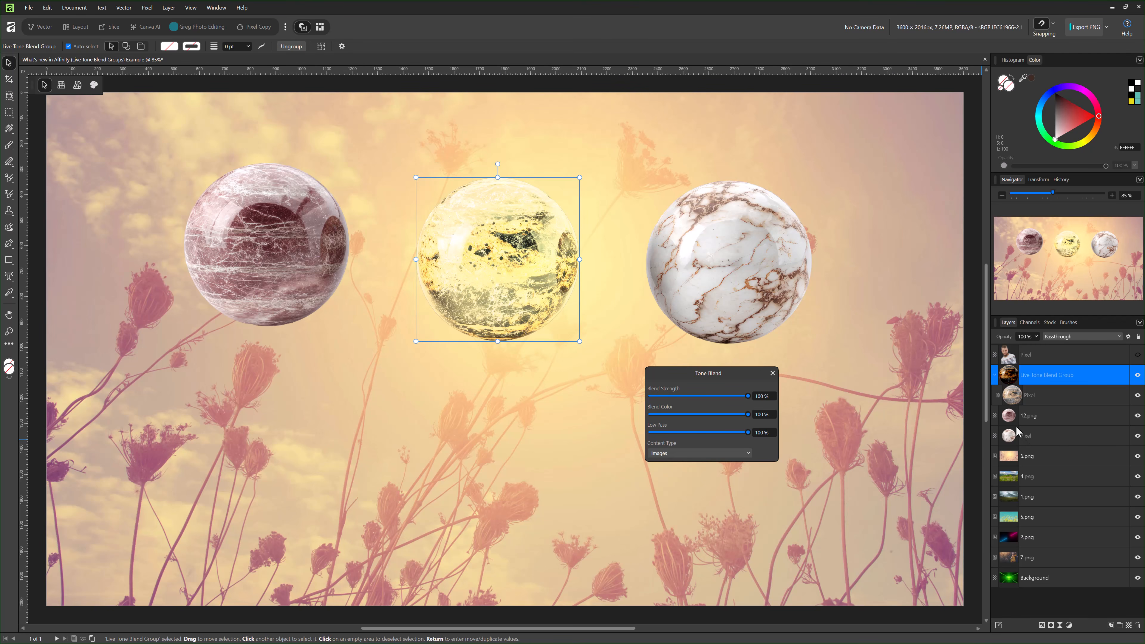
pyautogui.moveTo(1008, 423); pyautogui.dragTo(1014, 405)
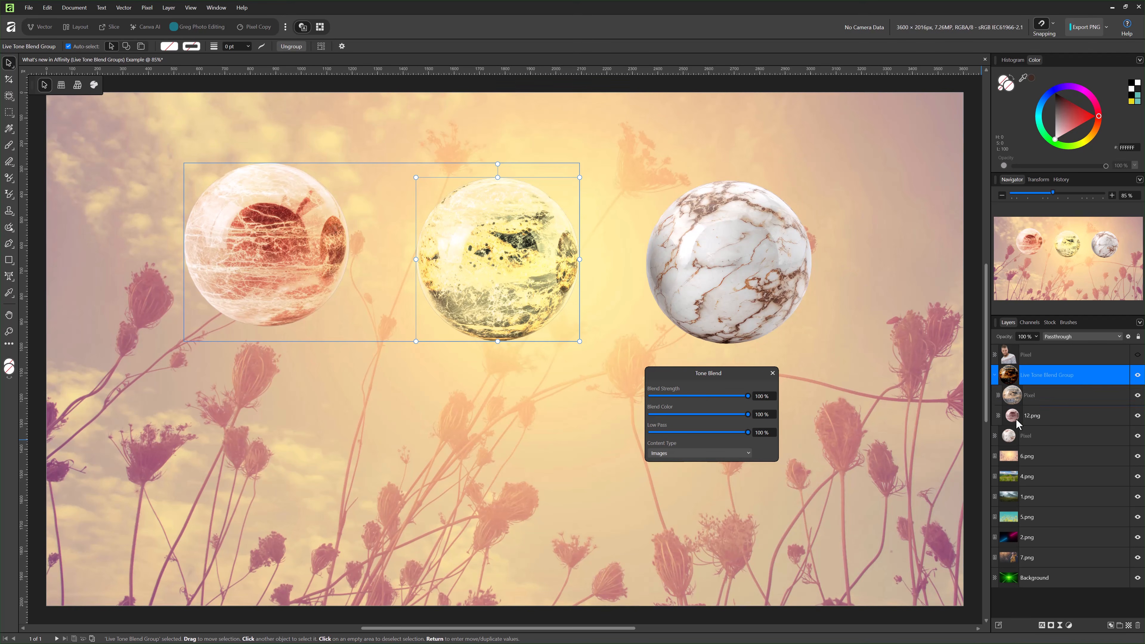
pyautogui.moveTo(1010, 445); pyautogui.dragTo(1014, 427)
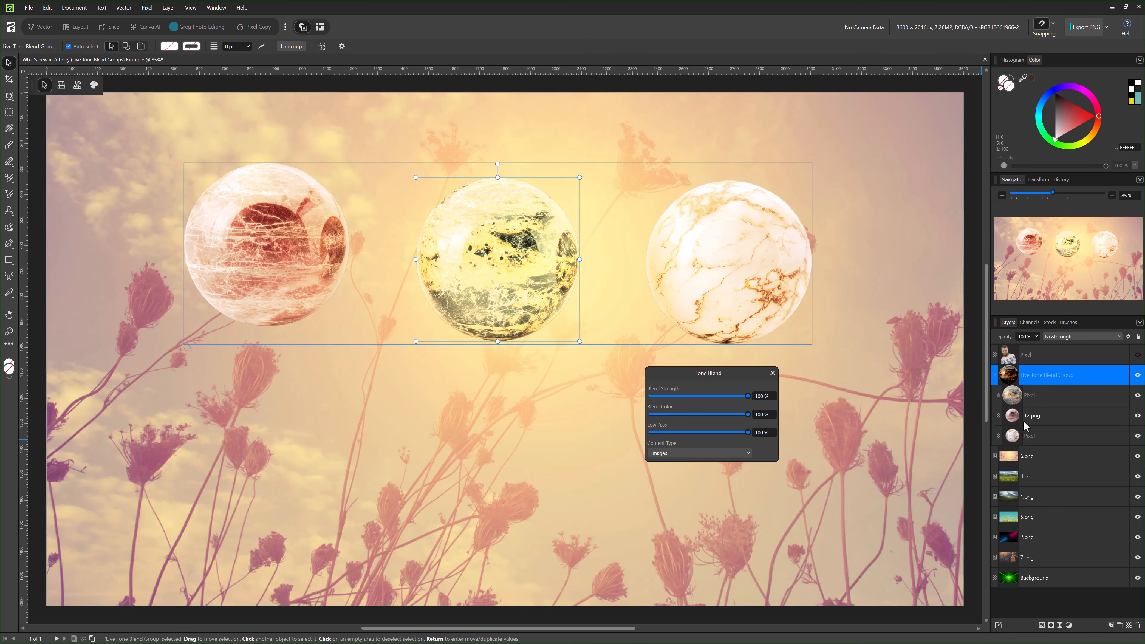
# Hide the 6.png background and move the group of three blended spheres up against the sky of 4.png.
pyautogui.moveTo(516, 258); pyautogui.dragTo(456, 264)
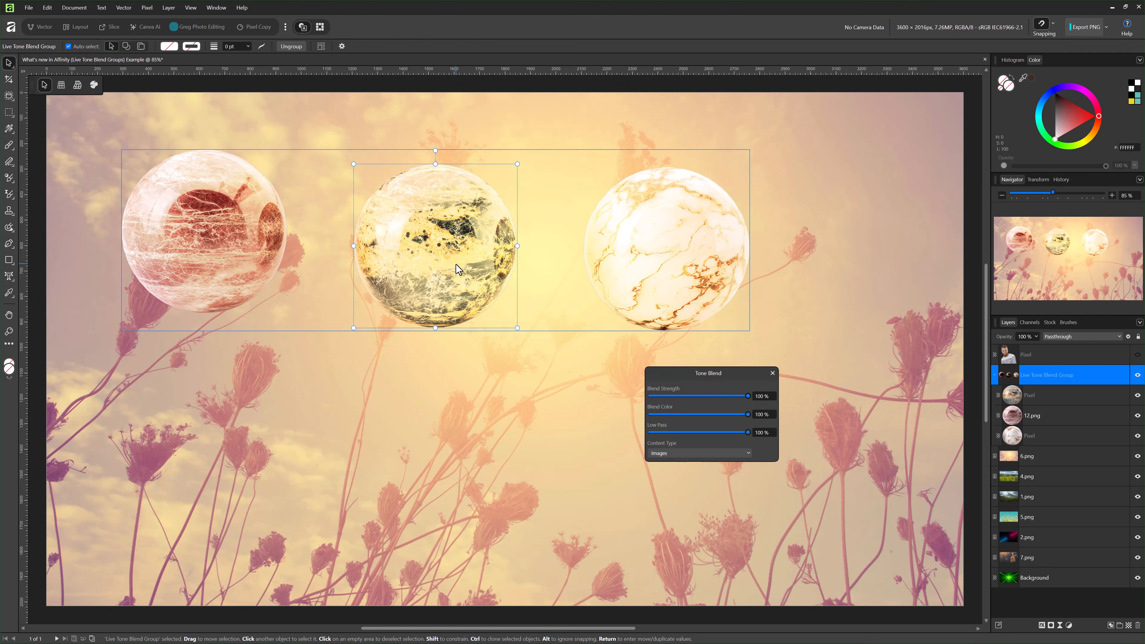
pyautogui.moveTo(726, 373); pyautogui.dragTo(865, 276)
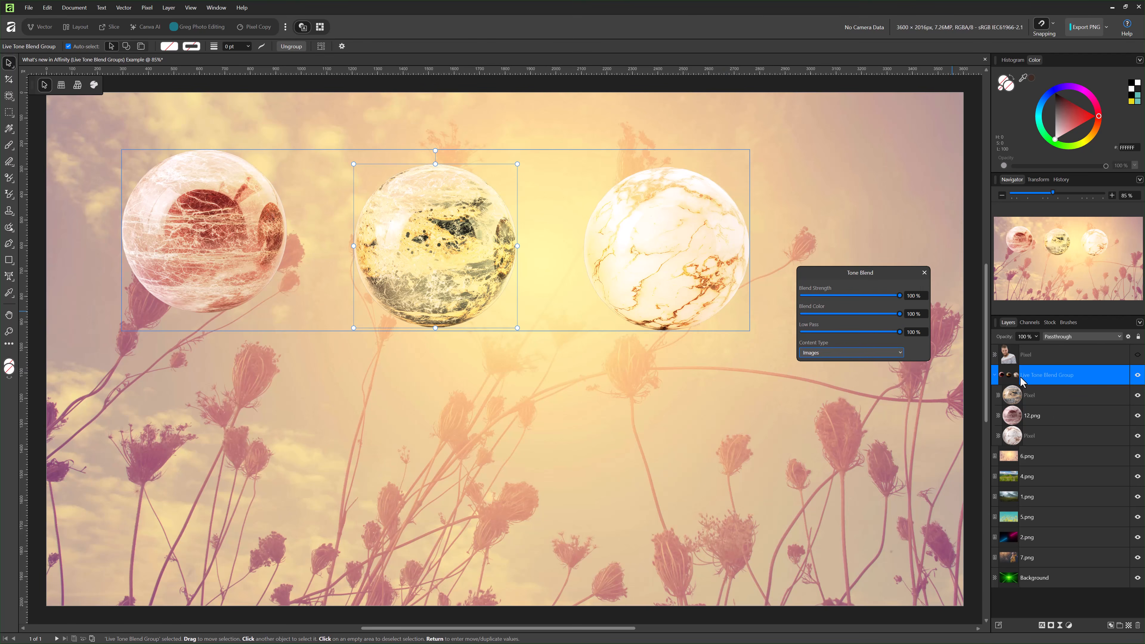
pyautogui.click(1138, 457)
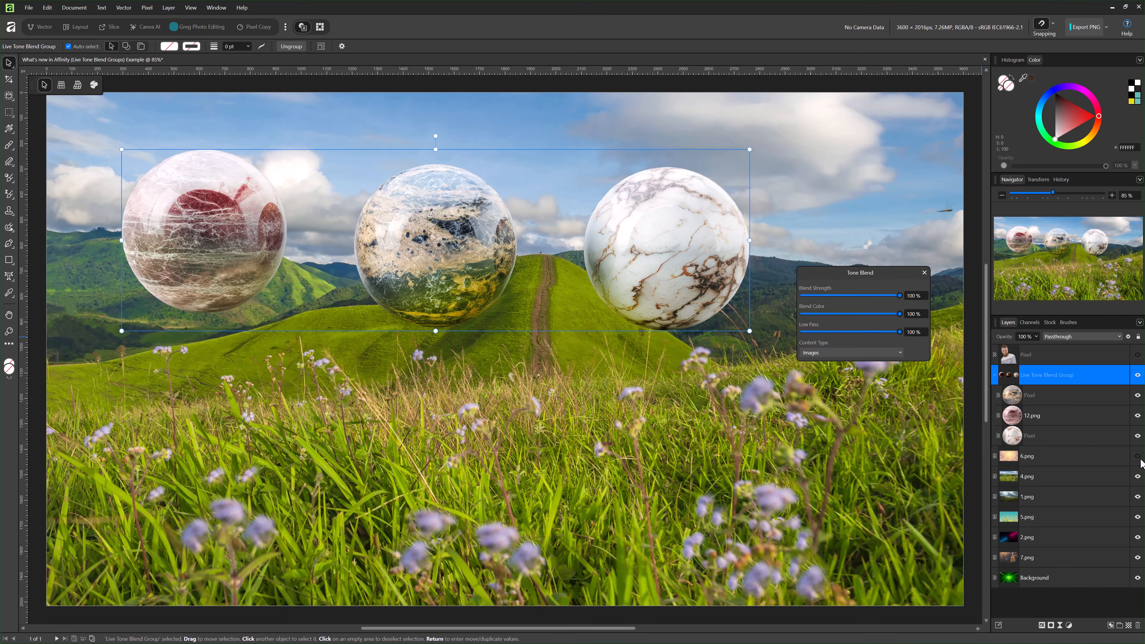
pyautogui.moveTo(641, 304); pyautogui.dragTo(733, 220)
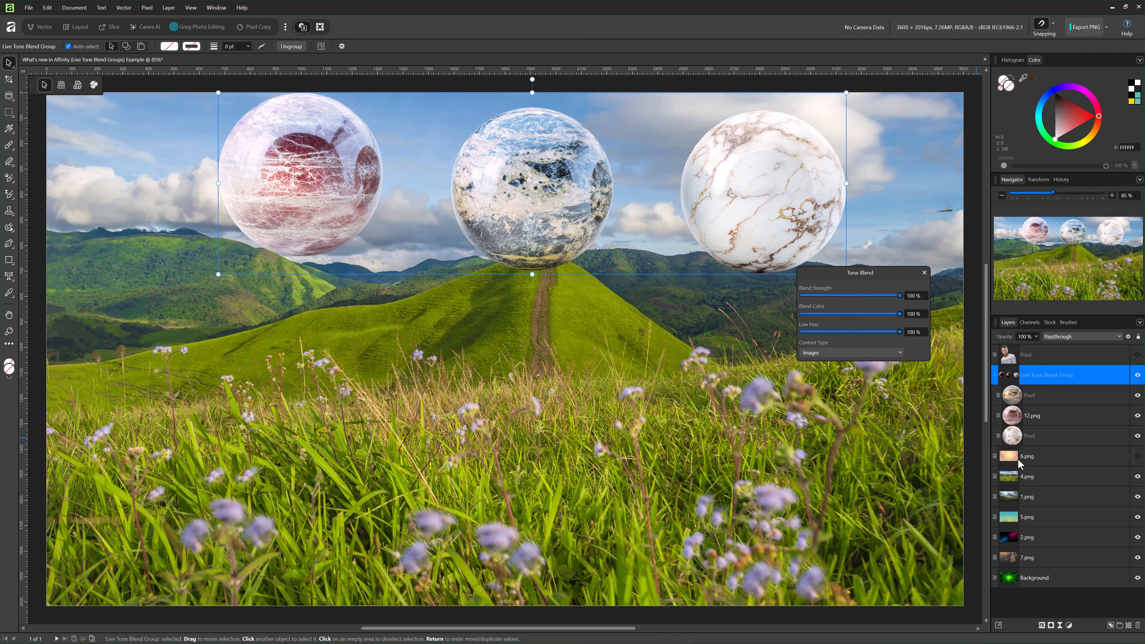
# Hide the 4.png and 1.png backgrounds, trying the spheres low over the mountain meadow and high against the turquoise sky.
pyautogui.click(1137, 476)
pyautogui.moveTo(512, 226); pyautogui.dragTo(468, 451)
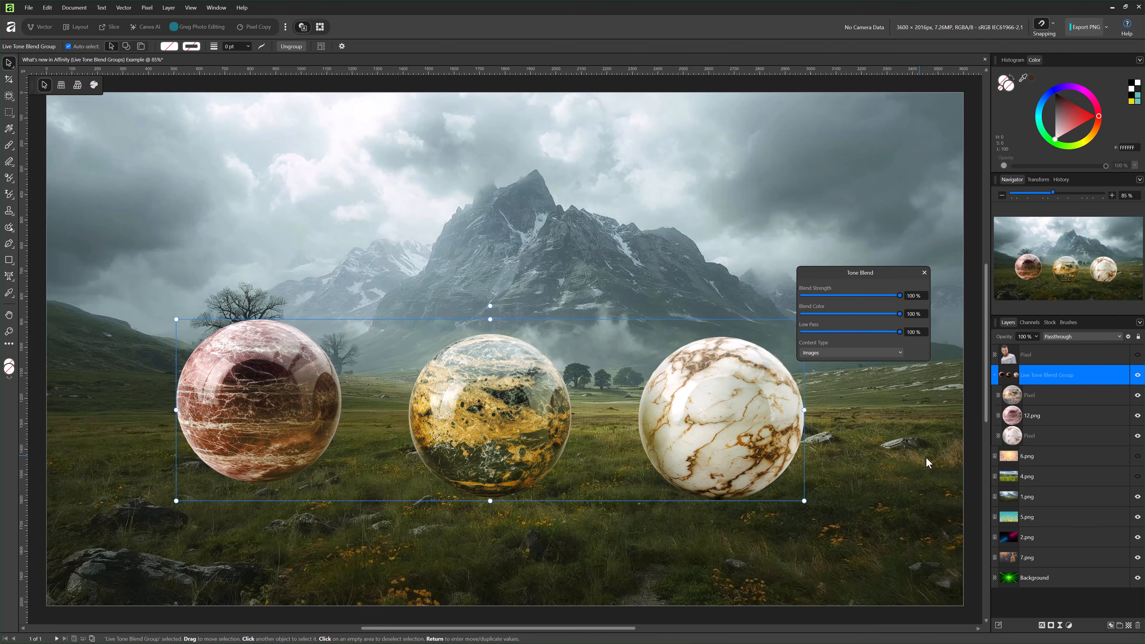
pyautogui.click(1138, 497)
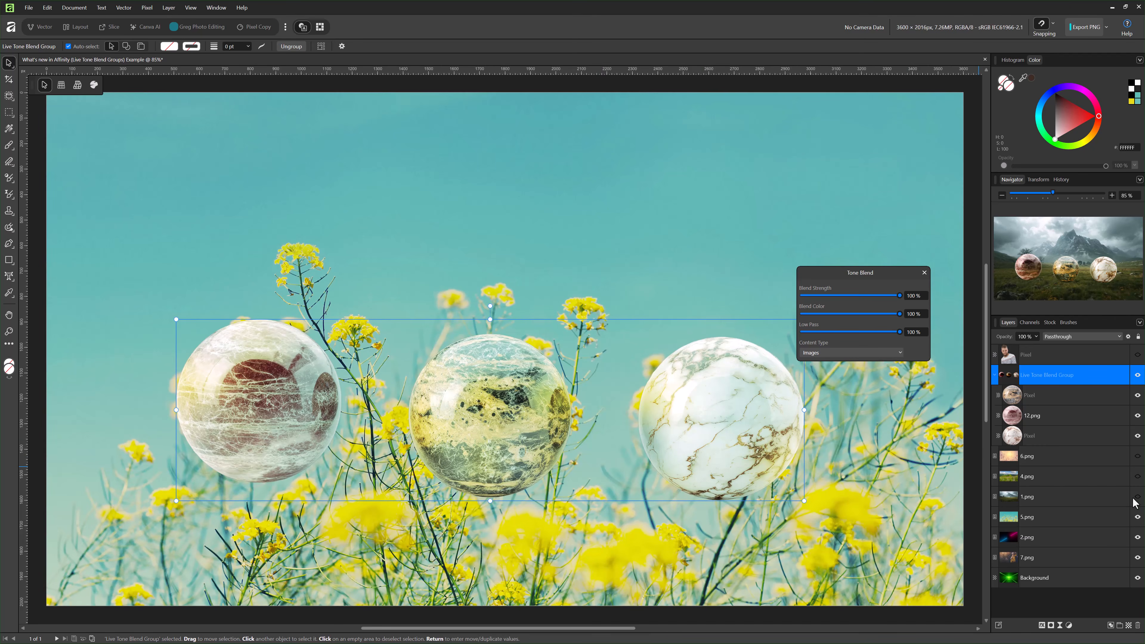
pyautogui.moveTo(681, 447); pyautogui.dragTo(687, 285)
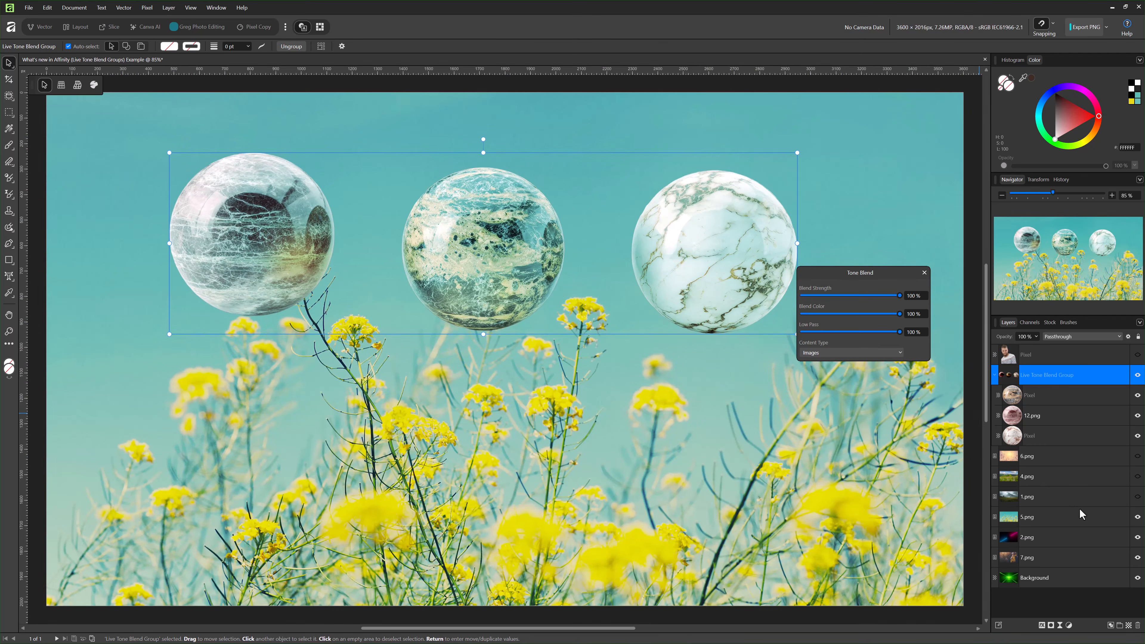
# Hide the 5.png, 2.png and 7.png backgrounds and move the spheres down over the green neon tunnel.
pyautogui.click(1136, 518)
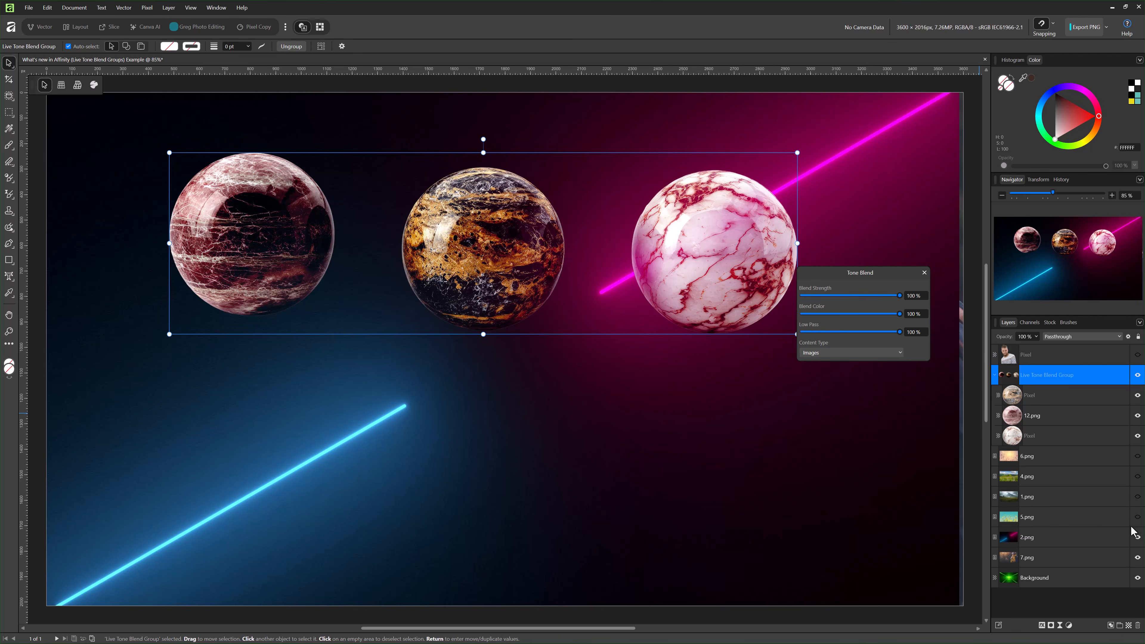
pyautogui.click(1137, 538)
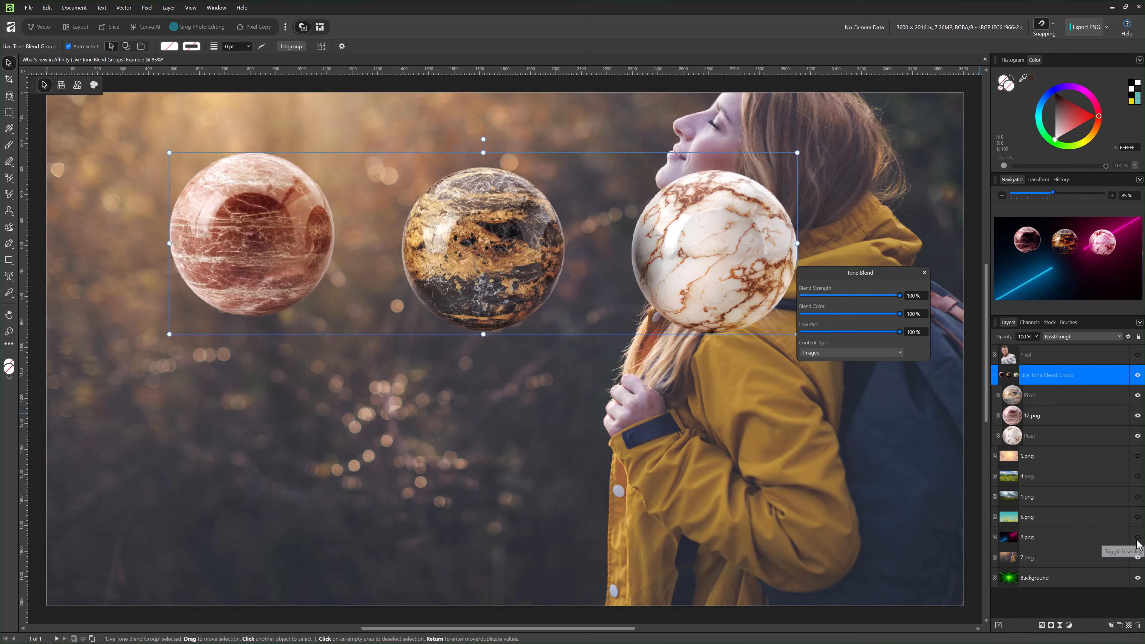
pyautogui.click(1137, 558)
pyautogui.moveTo(694, 283); pyautogui.dragTo(720, 471)
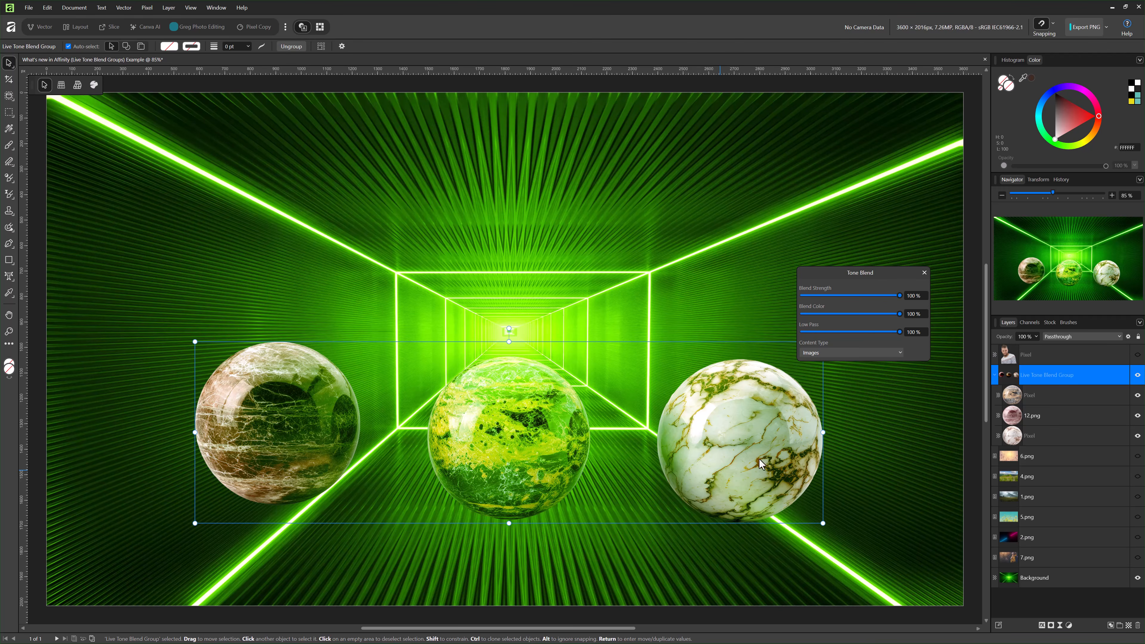
# Show the bearded man's Pixel layer and place it inside the spheres' Live Tone Blend Group.
pyautogui.click(1109, 356)
pyautogui.click(1137, 354)
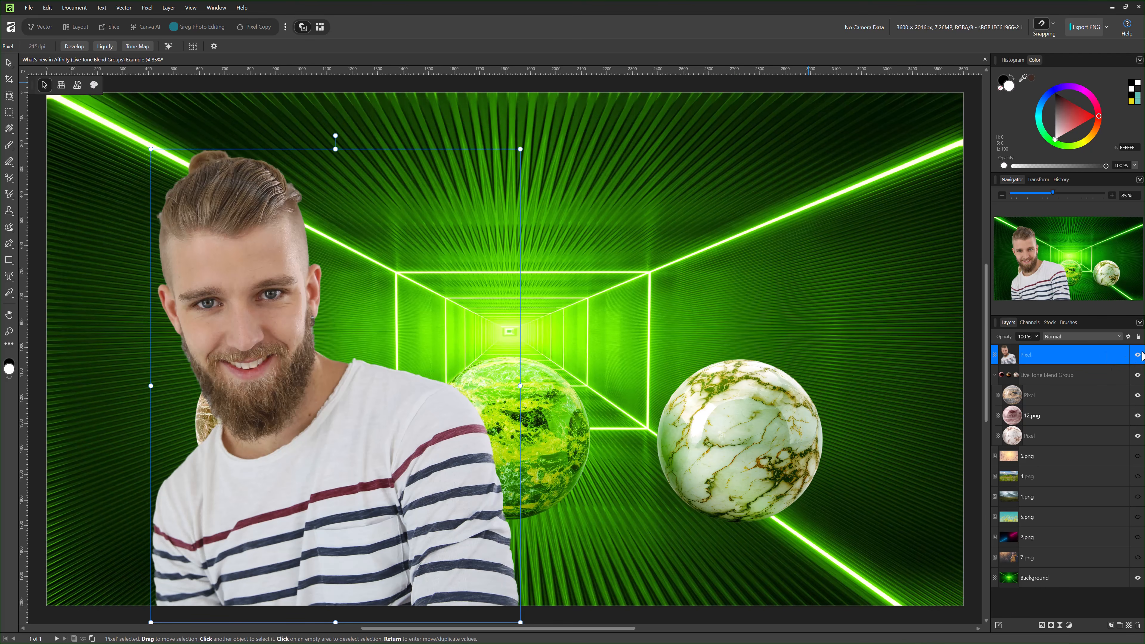
pyautogui.moveTo(1035, 359); pyautogui.dragTo(1024, 379)
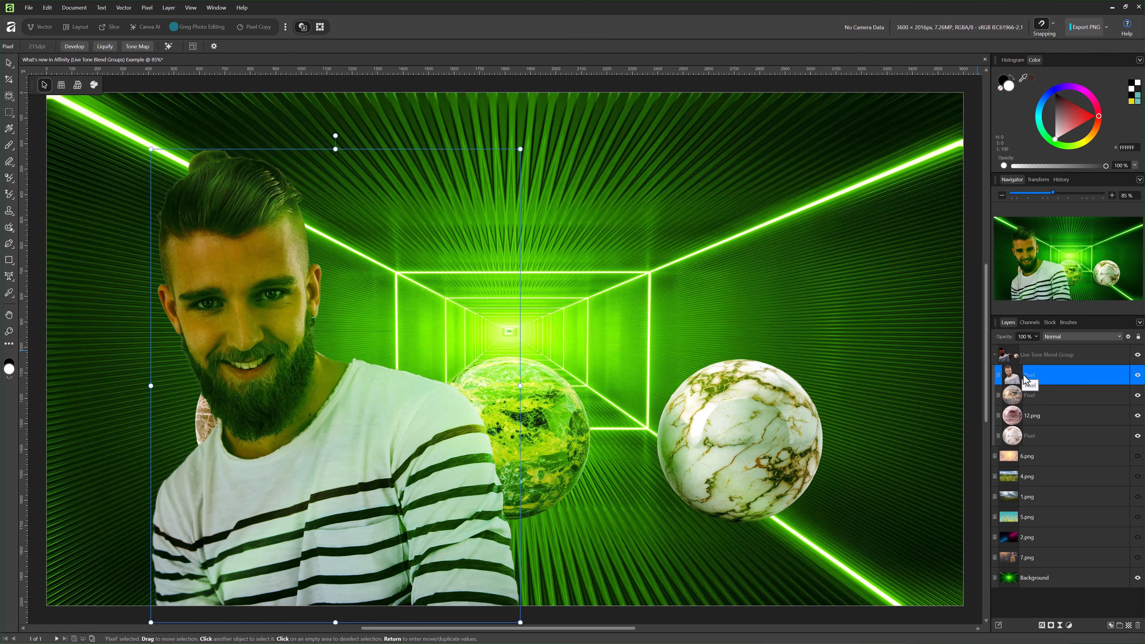
# Show the 4.png background and move the man right, in front of the middle sphere.
pyautogui.click(1137, 476)
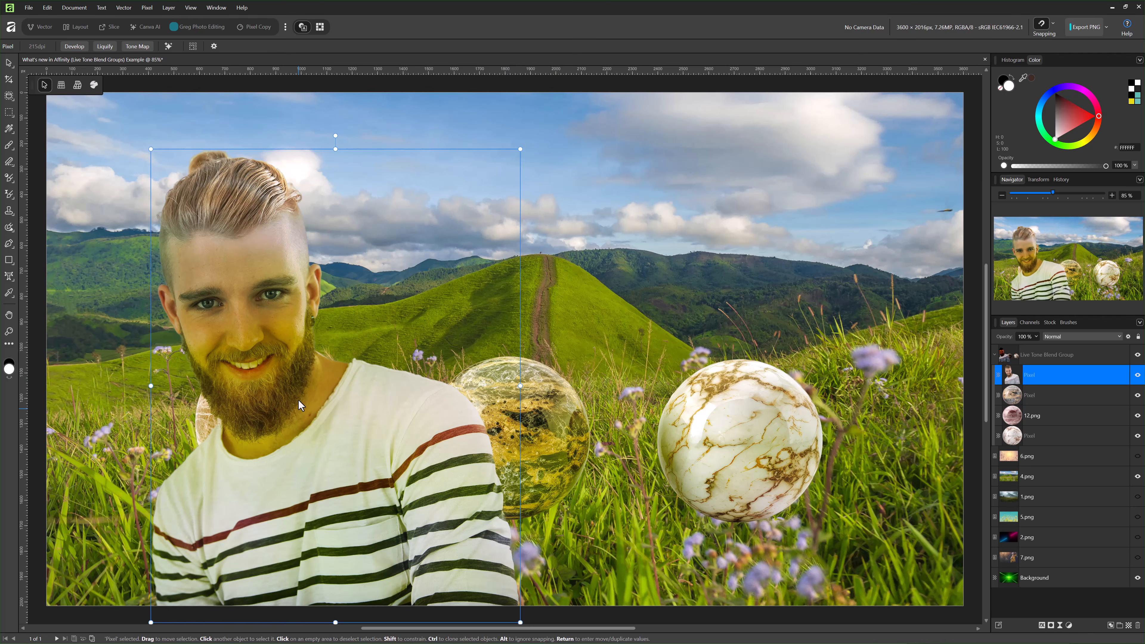
pyautogui.moveTo(297, 399); pyautogui.dragTo(439, 401)
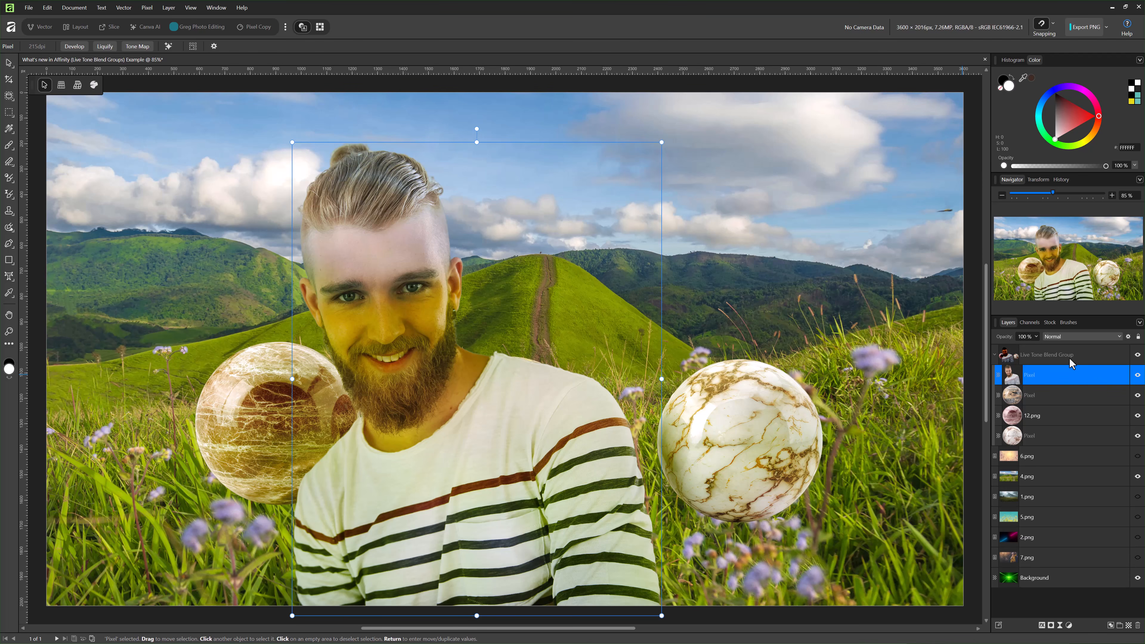
# Take the man's layer out of the spheres' group and put it in its own Live Tone Blend Group.
pyautogui.click(1011, 358)
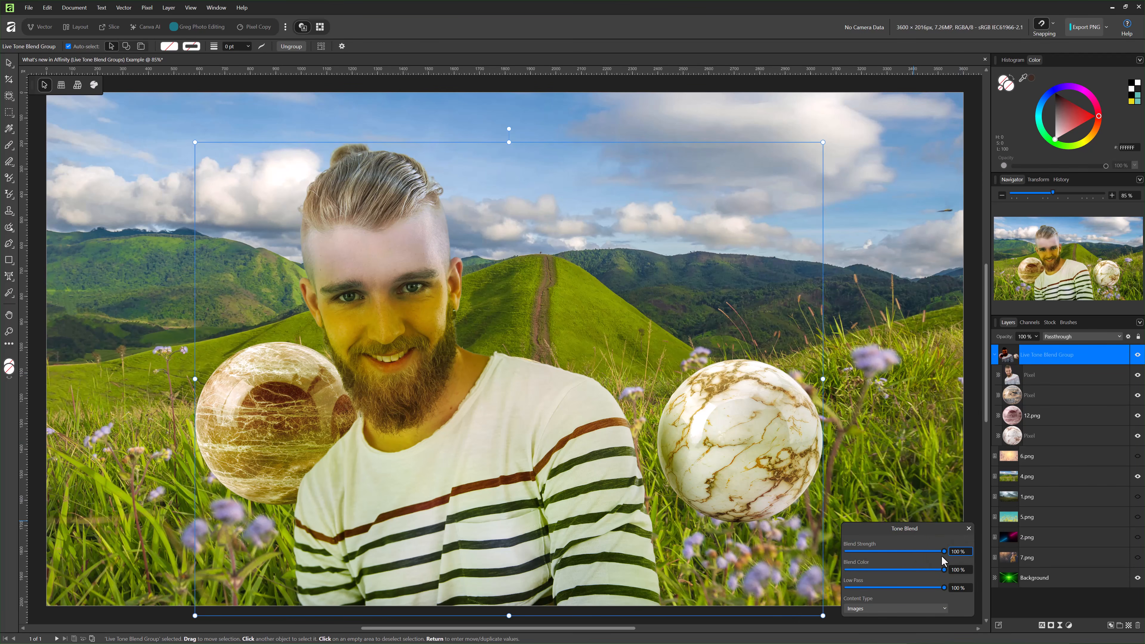
pyautogui.moveTo(909, 550); pyautogui.dragTo(990, 549)
pyautogui.moveTo(1028, 375); pyautogui.dragTo(1038, 360)
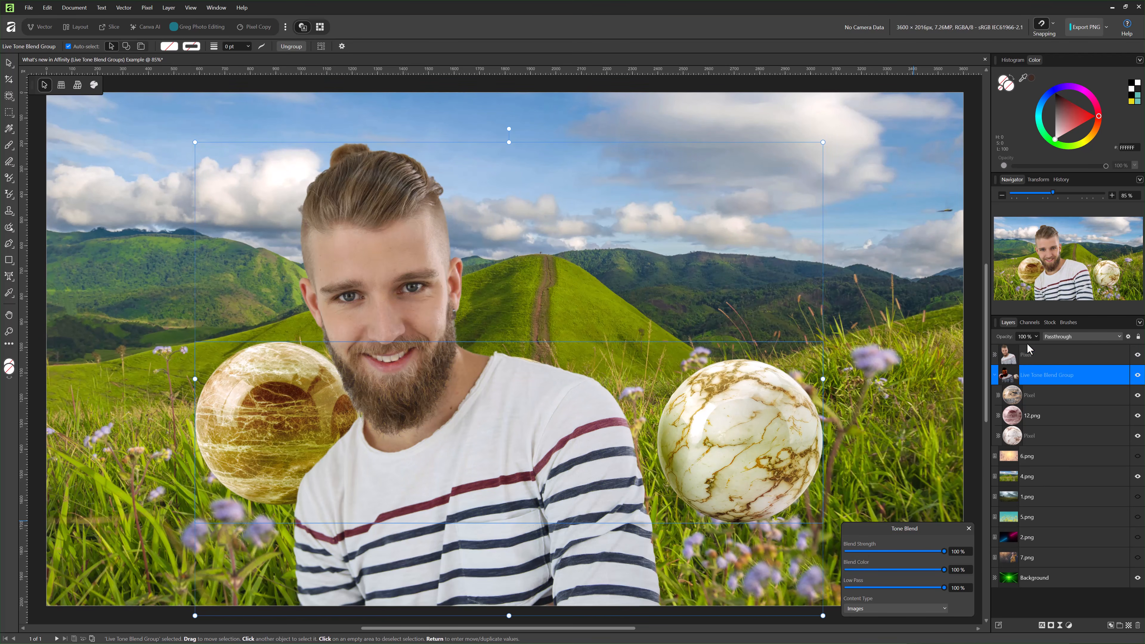
pyautogui.click(1037, 361)
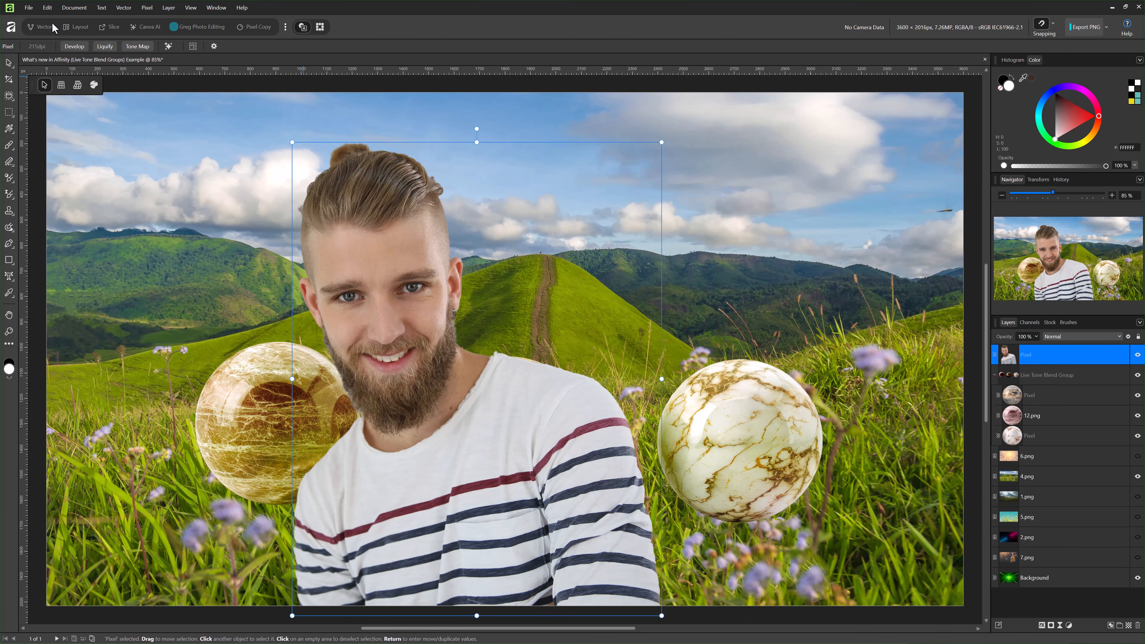
pyautogui.click(147, 8)
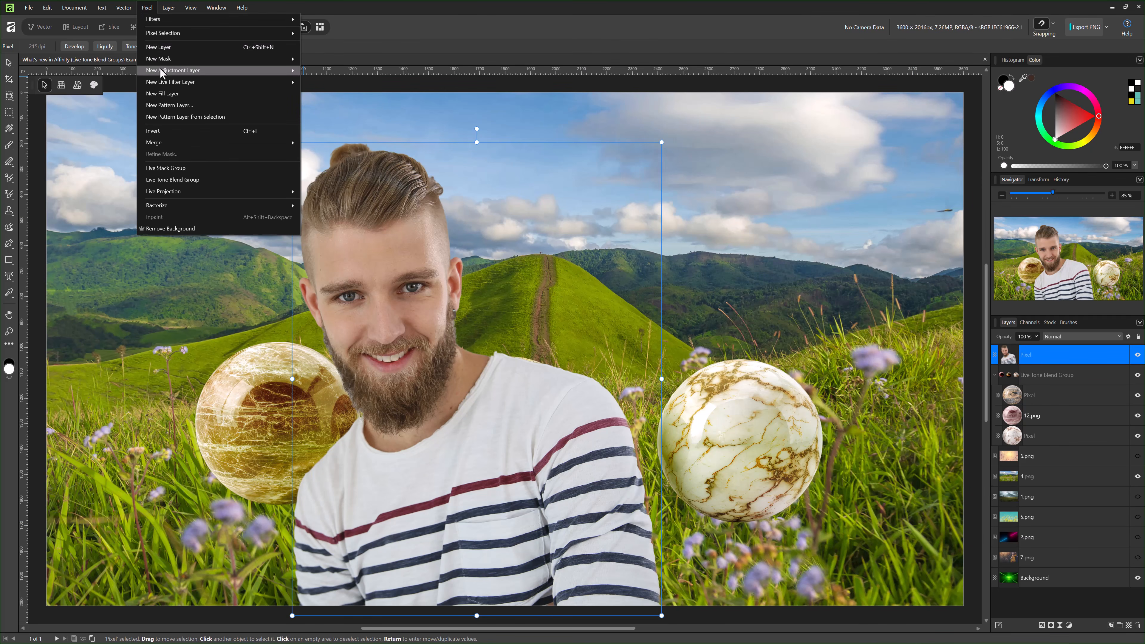
pyautogui.click(187, 179)
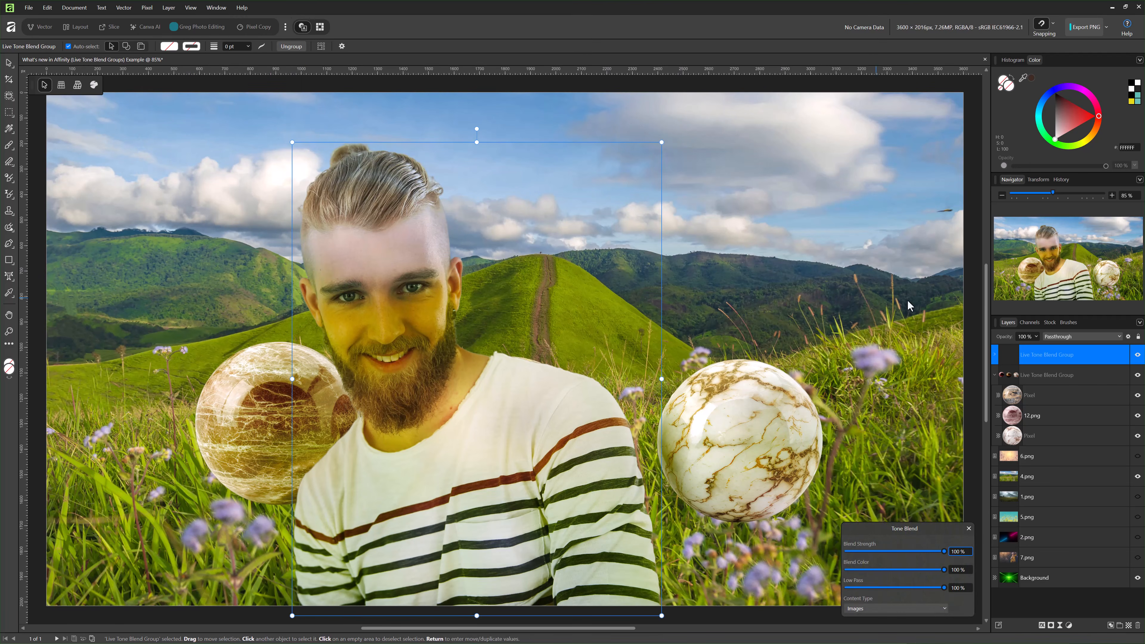
# Try a Blend Strength of 45 % on the man's group, restore full strength, and close the Tone Blend settings.
pyautogui.moveTo(931, 553); pyautogui.dragTo(886, 551)
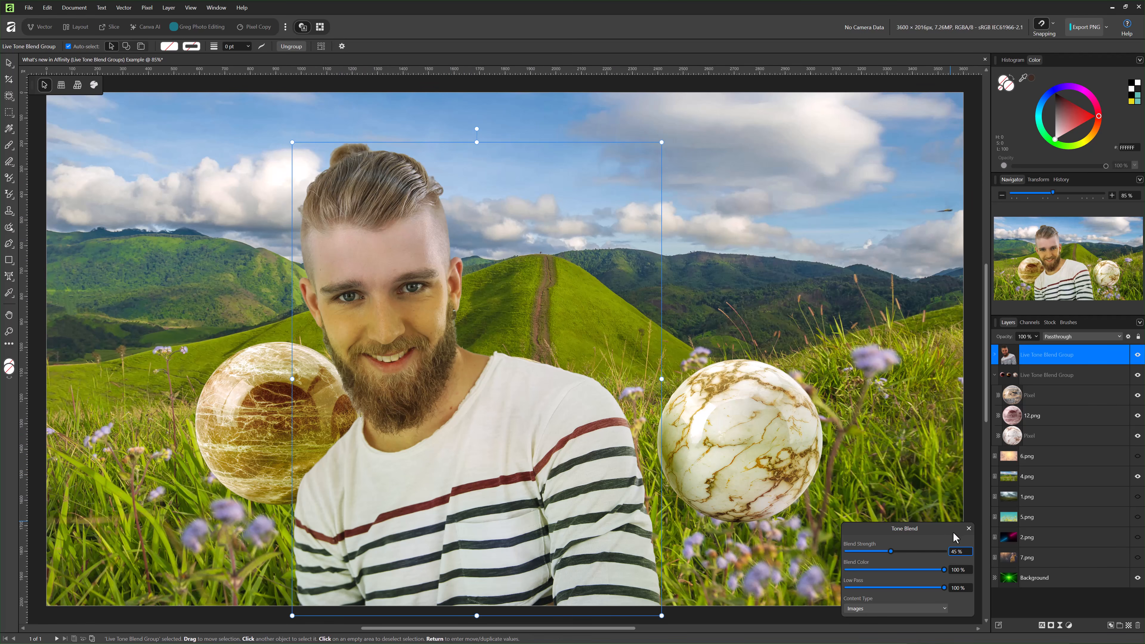
pyautogui.scroll(20, 961, 550)
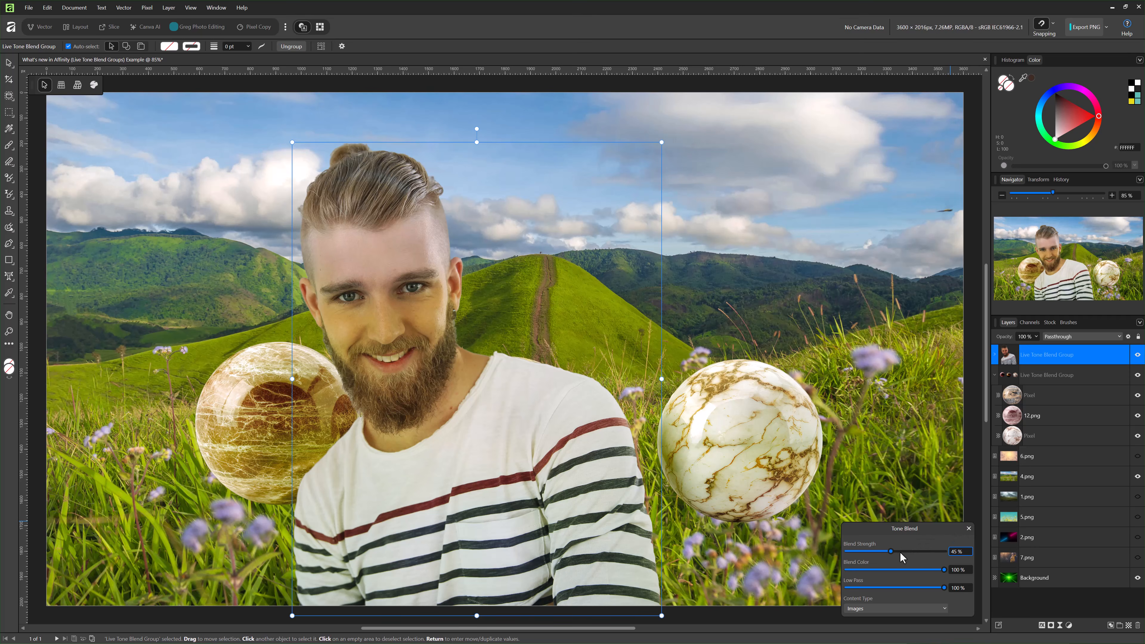
pyautogui.click(968, 529)
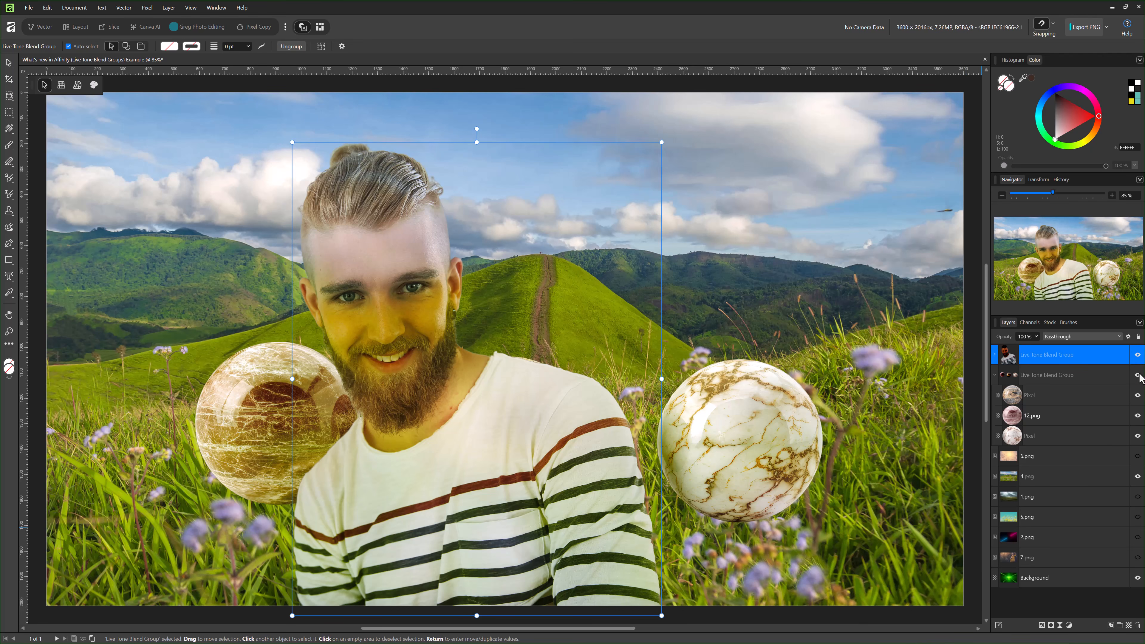
# Hide and show the man's Live Tone Blend Group to compare the scene, and expand the group.
pyautogui.click(1137, 355)
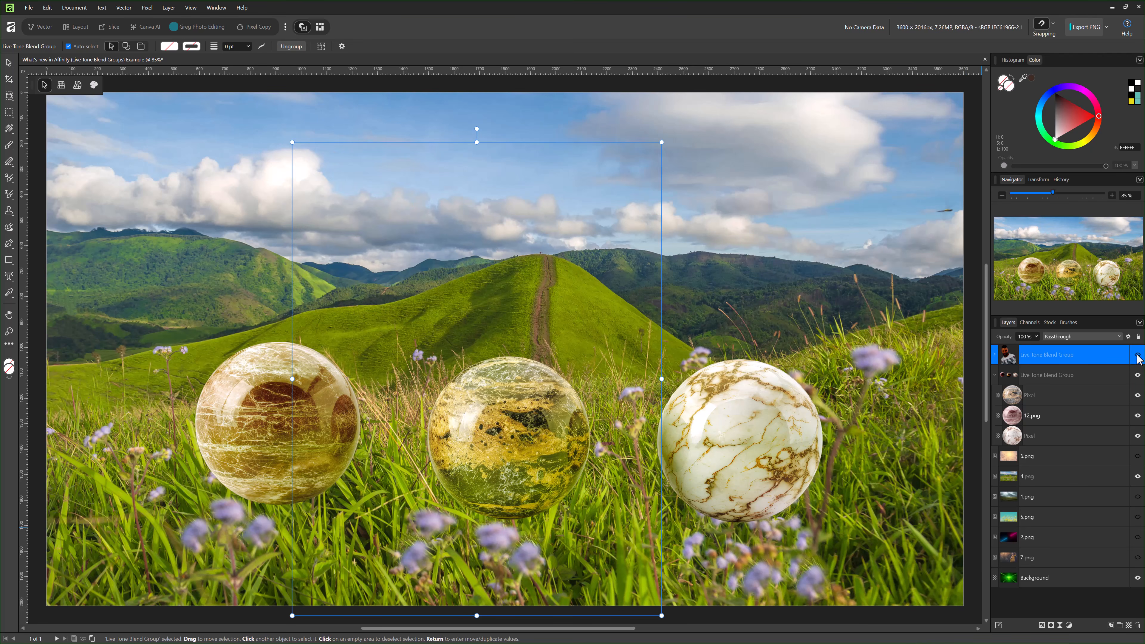
pyautogui.click(1137, 356)
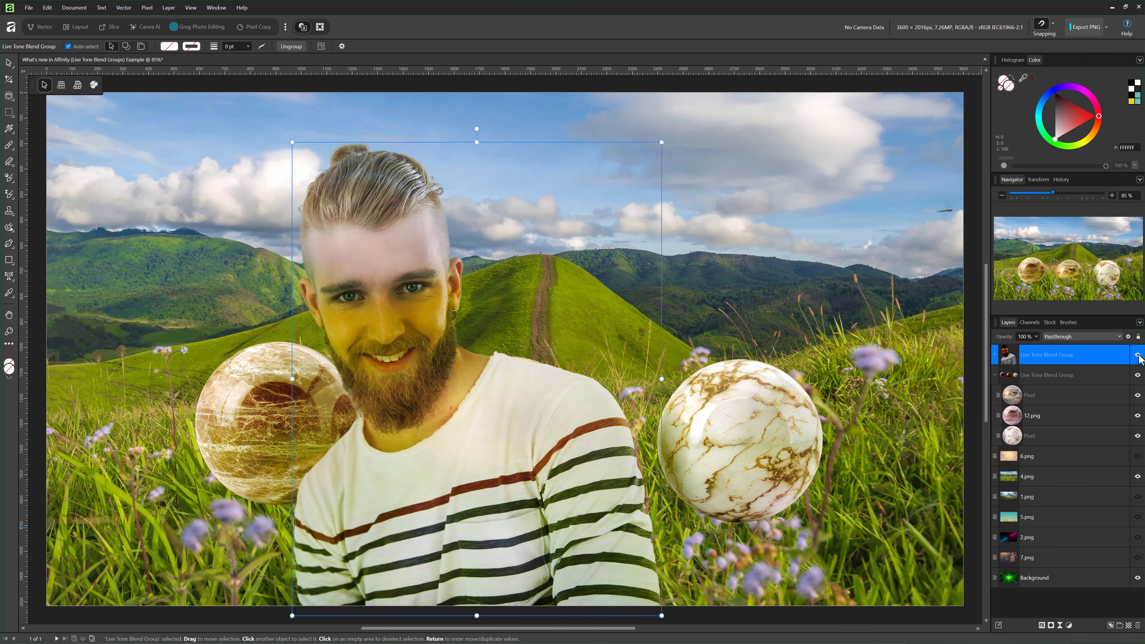
pyautogui.click(994, 356)
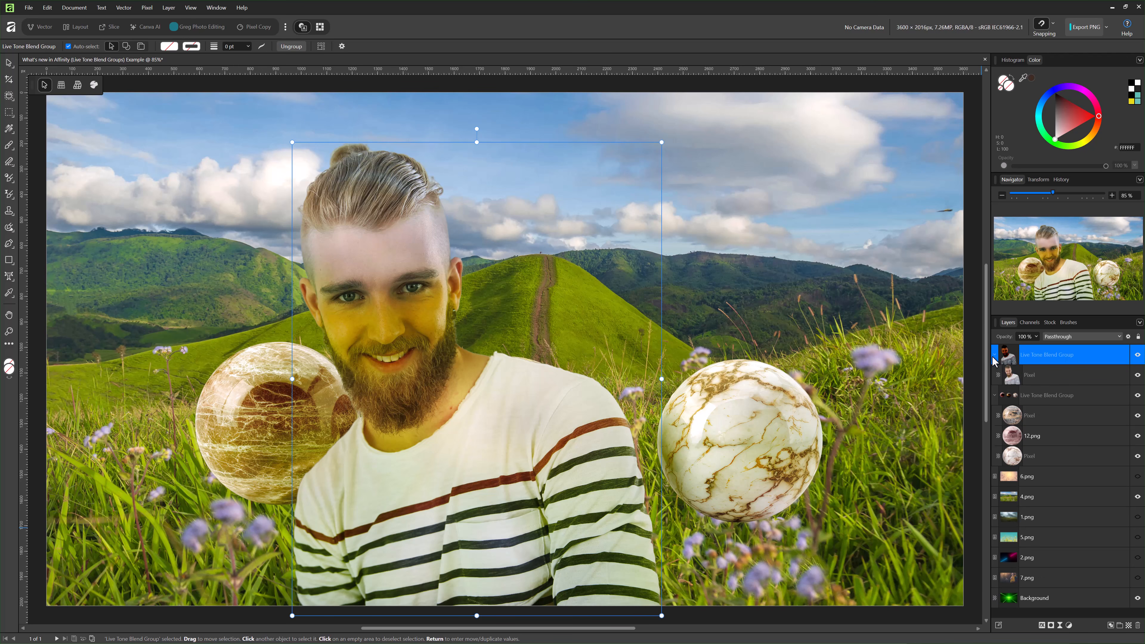
# Add a new pixel layer inside the man's Live Tone Blend Group and move the man's layer out, directly below the group.
pyautogui.click(1030, 376)
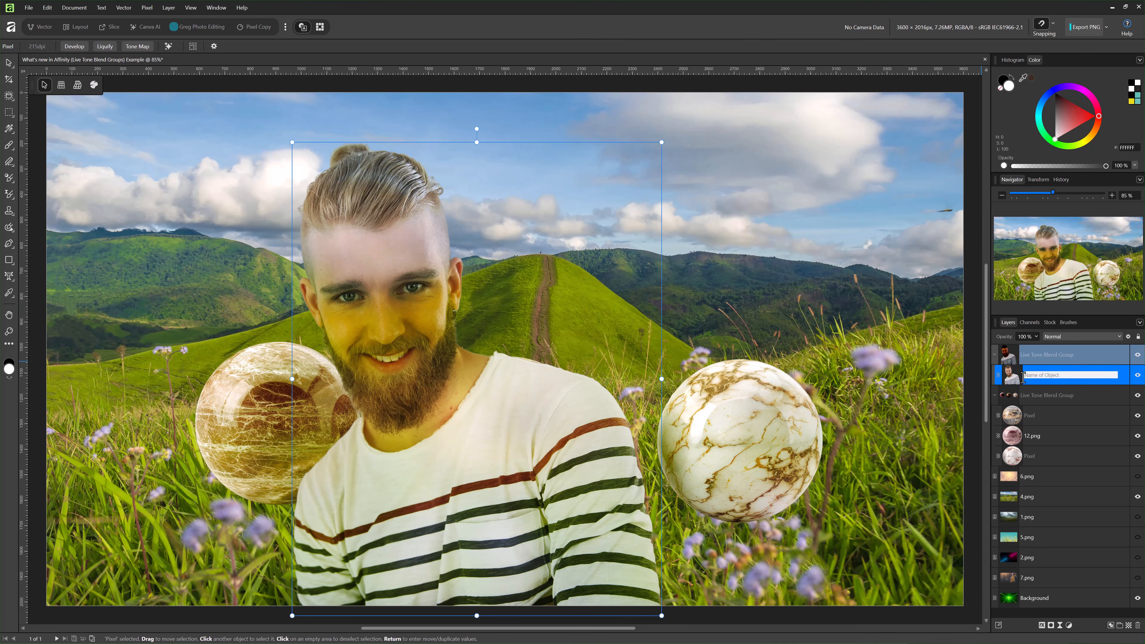
pyautogui.hotkey('ctrl', 'shift', 'n')
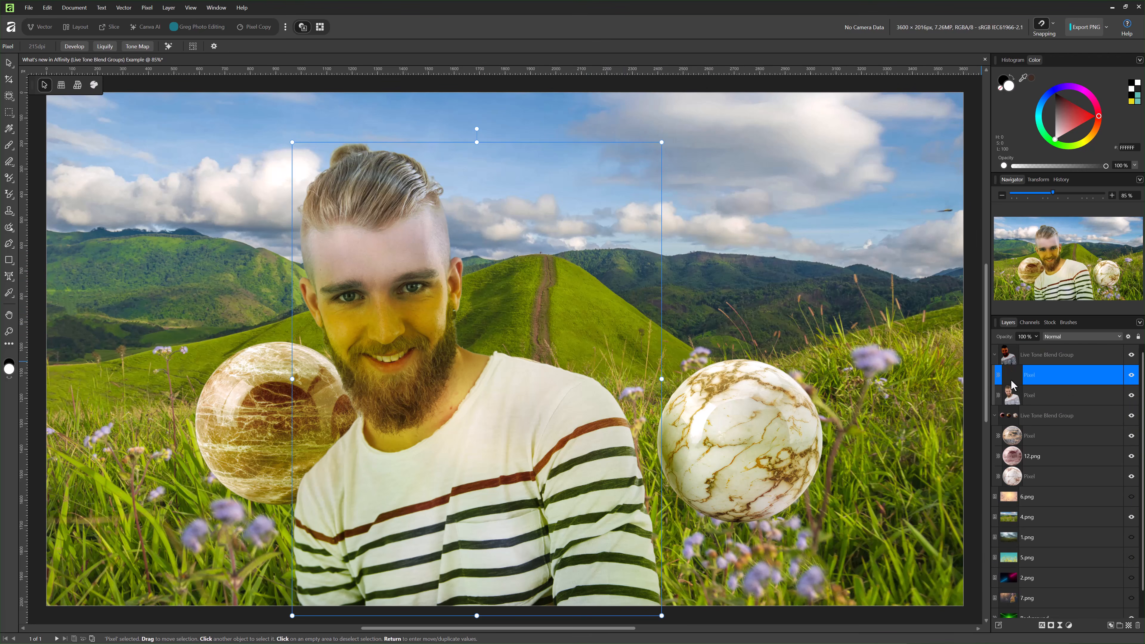
pyautogui.moveTo(1011, 399); pyautogui.dragTo(1006, 410)
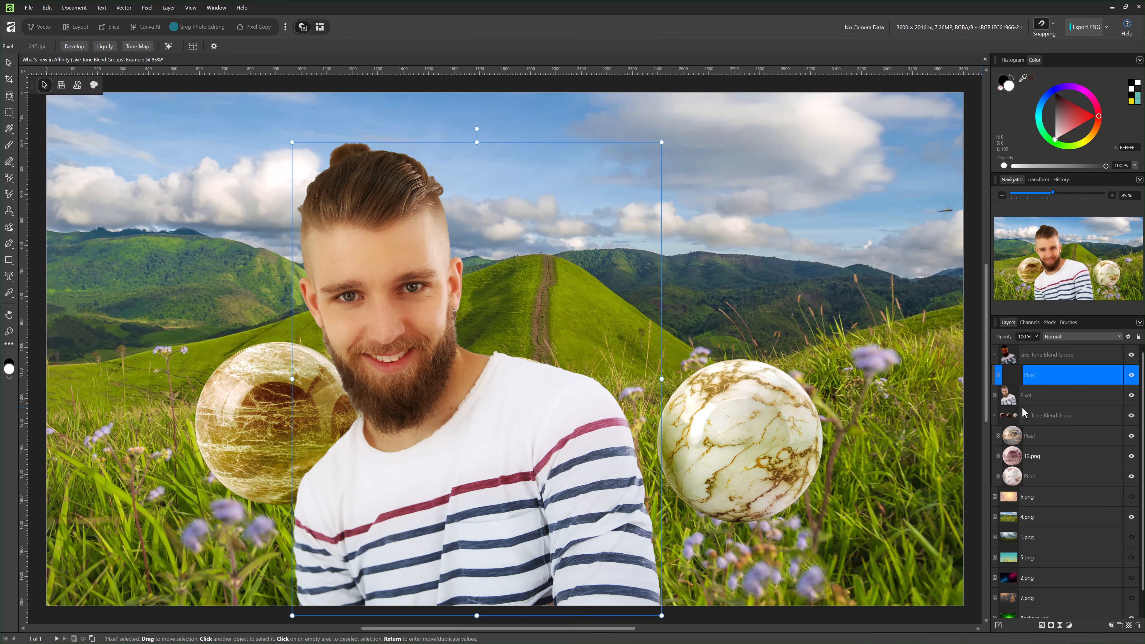
# Hide and show the man's Live Tone Blend Group to compare the image with the man's layer now below it.
pyautogui.click(1130, 356)
pyautogui.click(1131, 356)
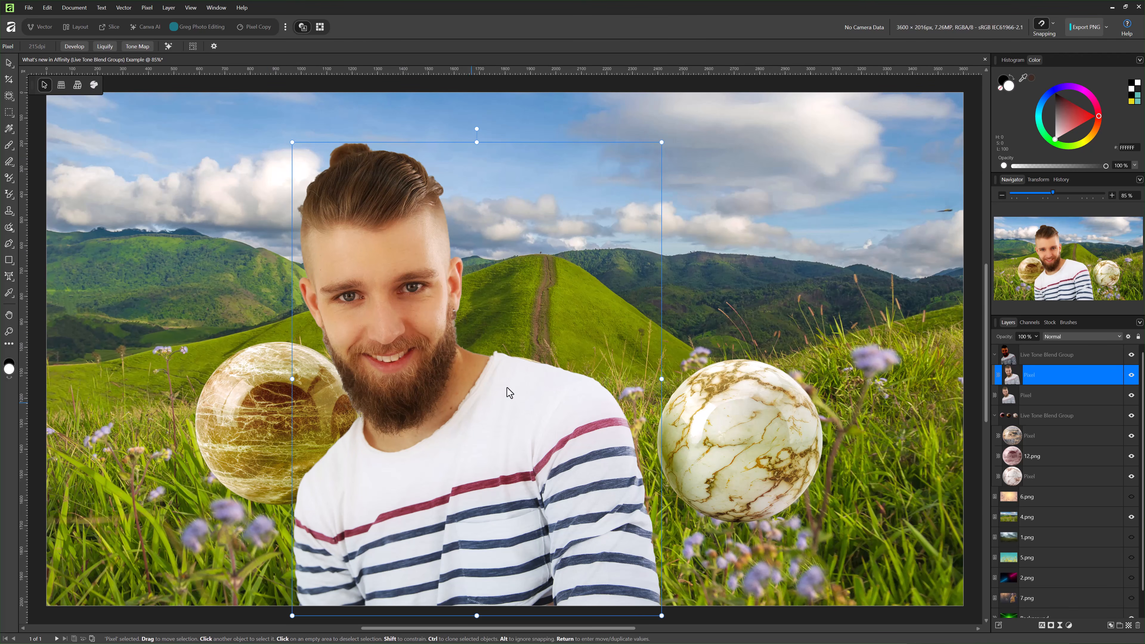
# Add a mask to the man's pixel layer directly below his Live Tone Blend Group and invert the mask to black.
pyautogui.click(1018, 396)
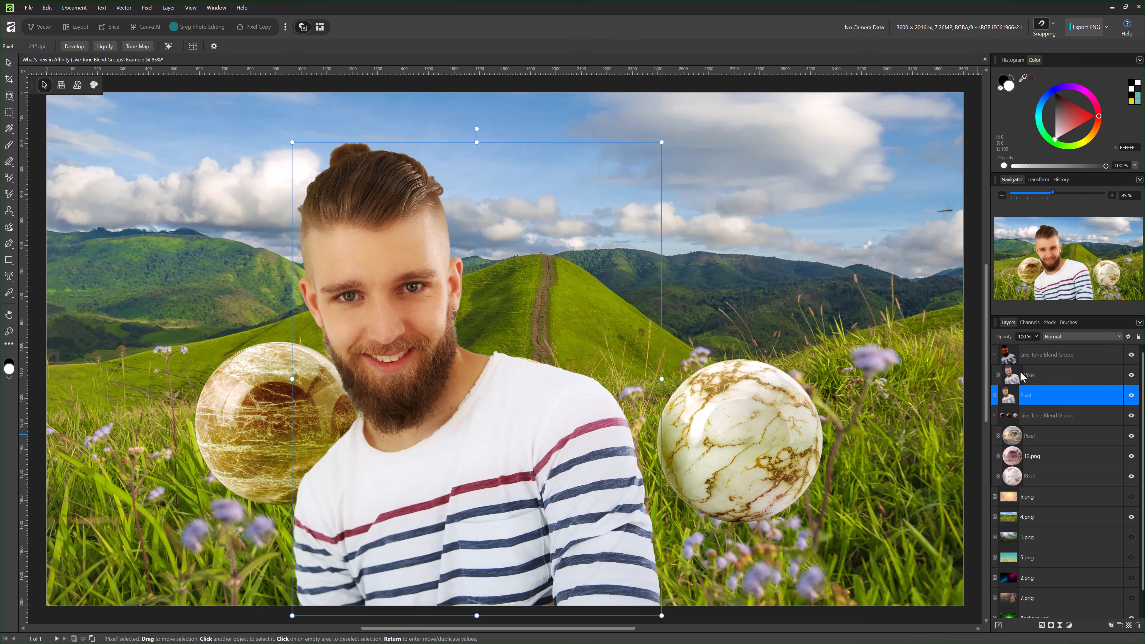
pyautogui.click(1036, 342)
pyautogui.moveTo(1037, 348)
pyautogui.mouseDown()
pyautogui.moveTo(959, 350)
pyautogui.moveTo(1040, 353)
pyautogui.mouseUp()
pyautogui.doubleClick(1023, 396)
pyautogui.click(1019, 379)
pyautogui.click(1008, 399)
pyautogui.click(1051, 625)
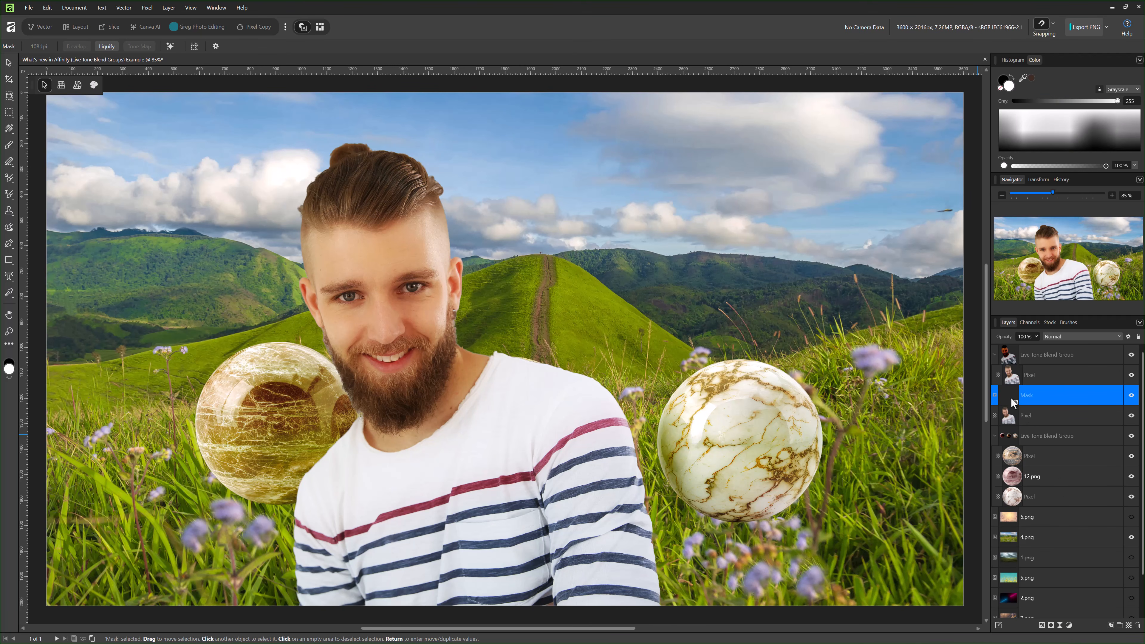
pyautogui.moveTo(1012, 401); pyautogui.dragTo(1014, 406)
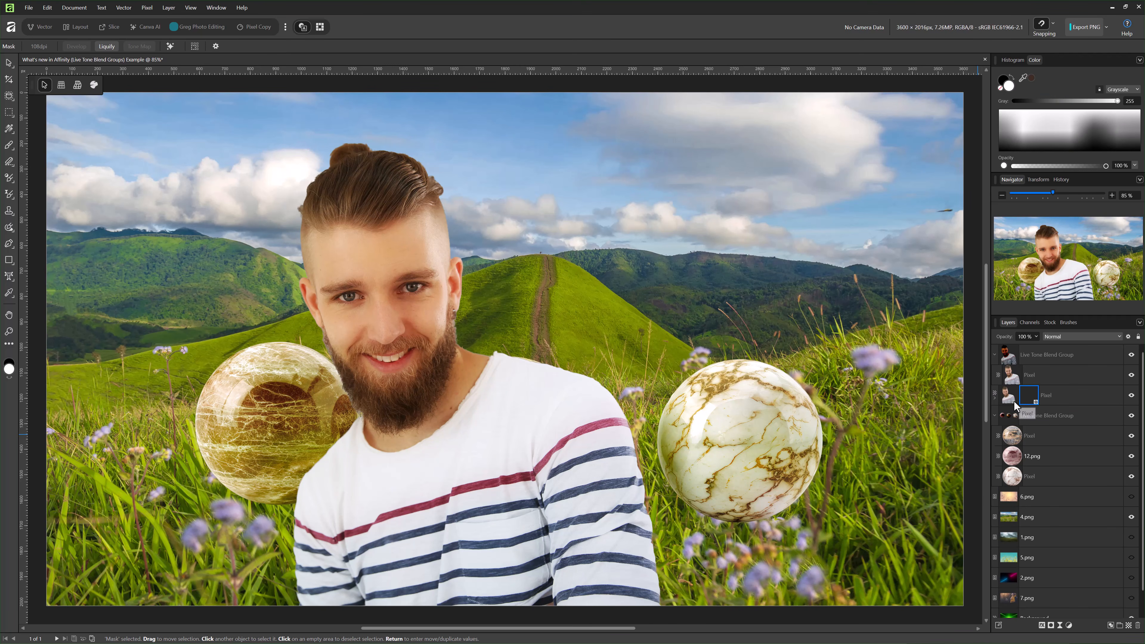
pyautogui.click(994, 399)
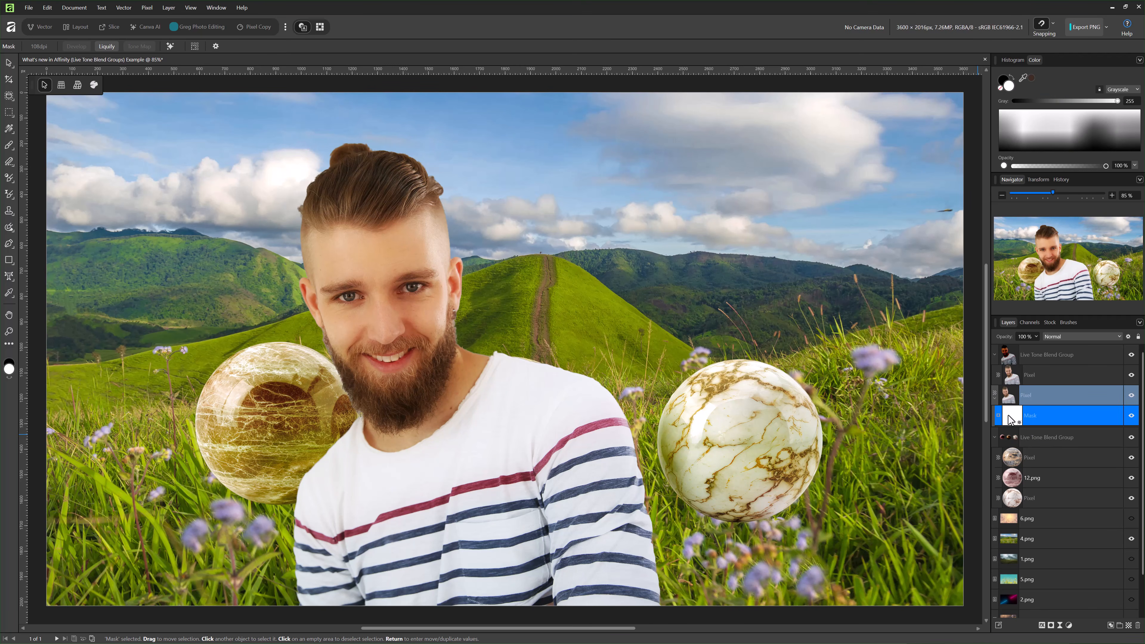
pyautogui.hotkey('ctrl', 'i')
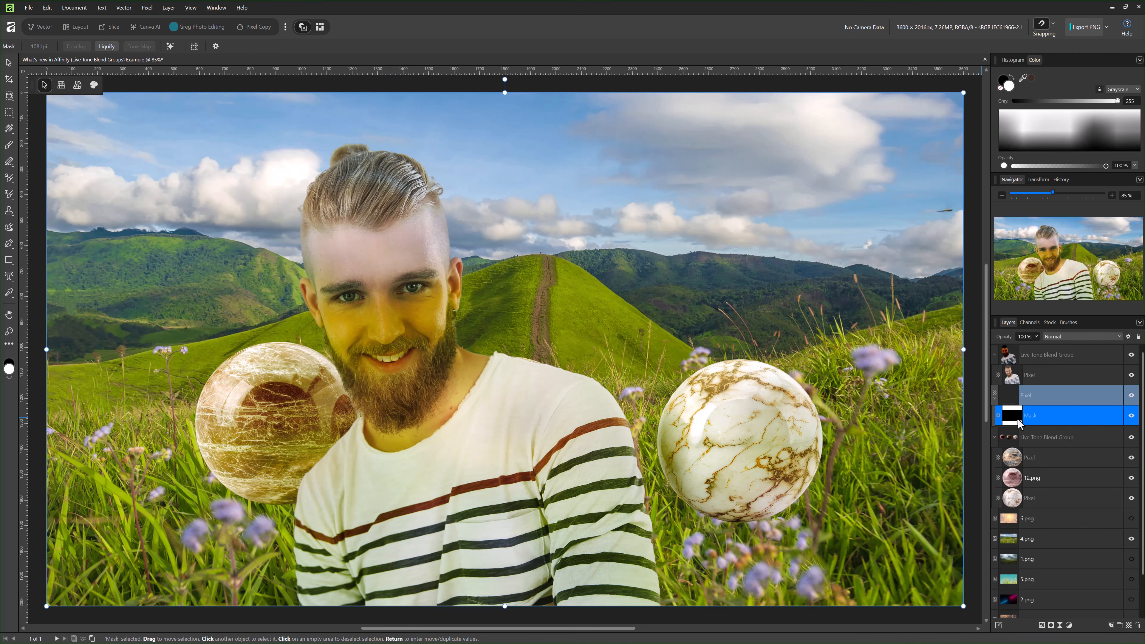
# Paint white on the mask over the man's face and hair using a brush at 100 % opacity and about 234 px wide.
pyautogui.click(9, 148)
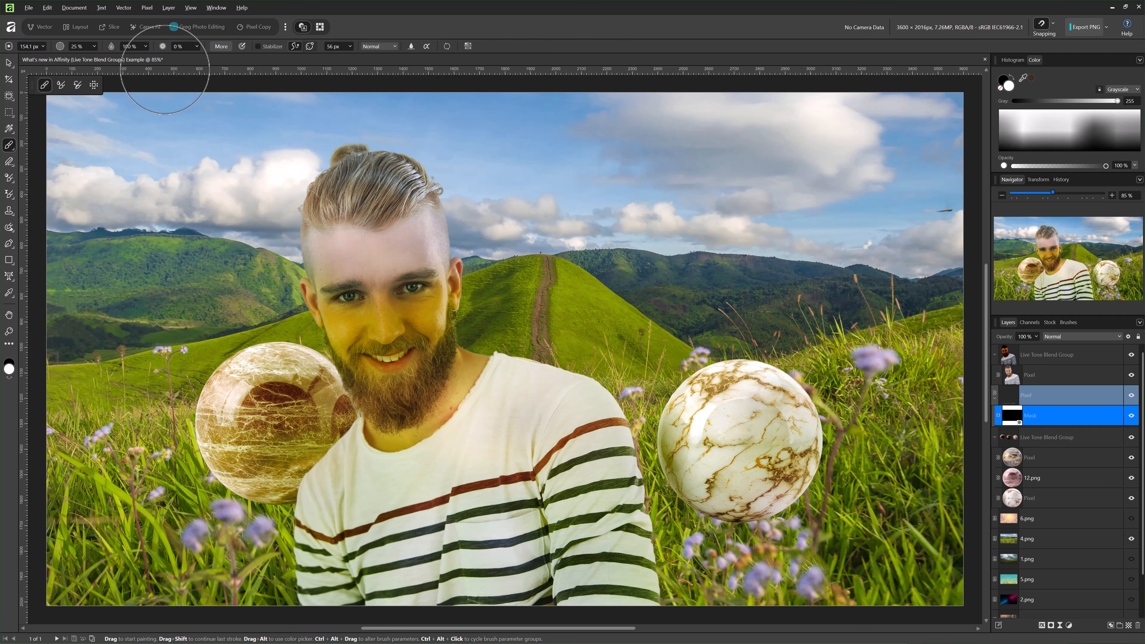
pyautogui.click(95, 46)
pyautogui.moveTo(112, 58); pyautogui.dragTo(156, 59)
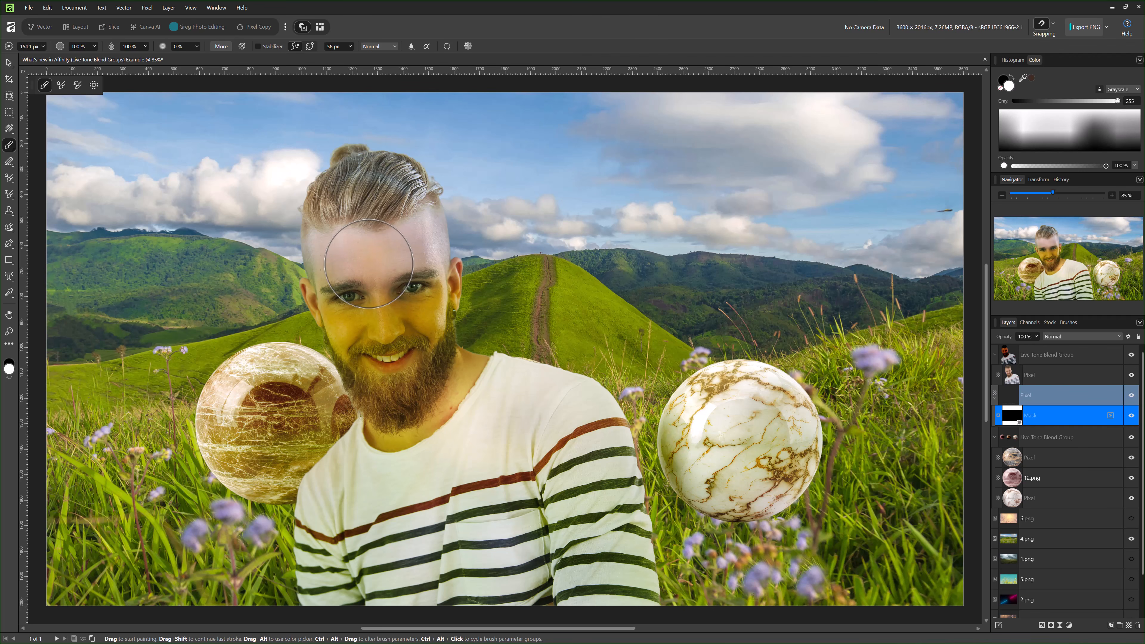
pyautogui.press(']')
pyautogui.press(']')
pyautogui.press(']')
pyautogui.moveTo(373, 284)
pyautogui.mouseDown()
pyautogui.moveTo(373, 331)
pyautogui.moveTo(369, 254)
pyautogui.moveTo(373, 356)
pyautogui.moveTo(416, 310)
pyautogui.mouseUp()
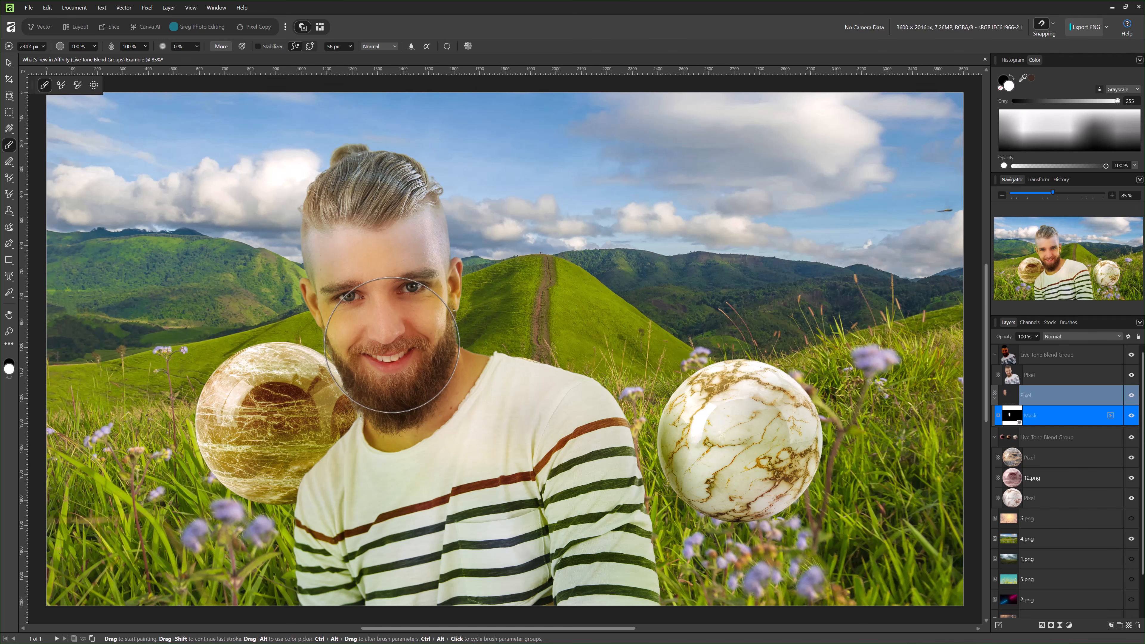
pyautogui.moveTo(373, 235)
pyautogui.mouseDown()
pyautogui.moveTo(327, 193)
pyautogui.moveTo(446, 180)
pyautogui.moveTo(409, 204)
pyautogui.mouseUp()
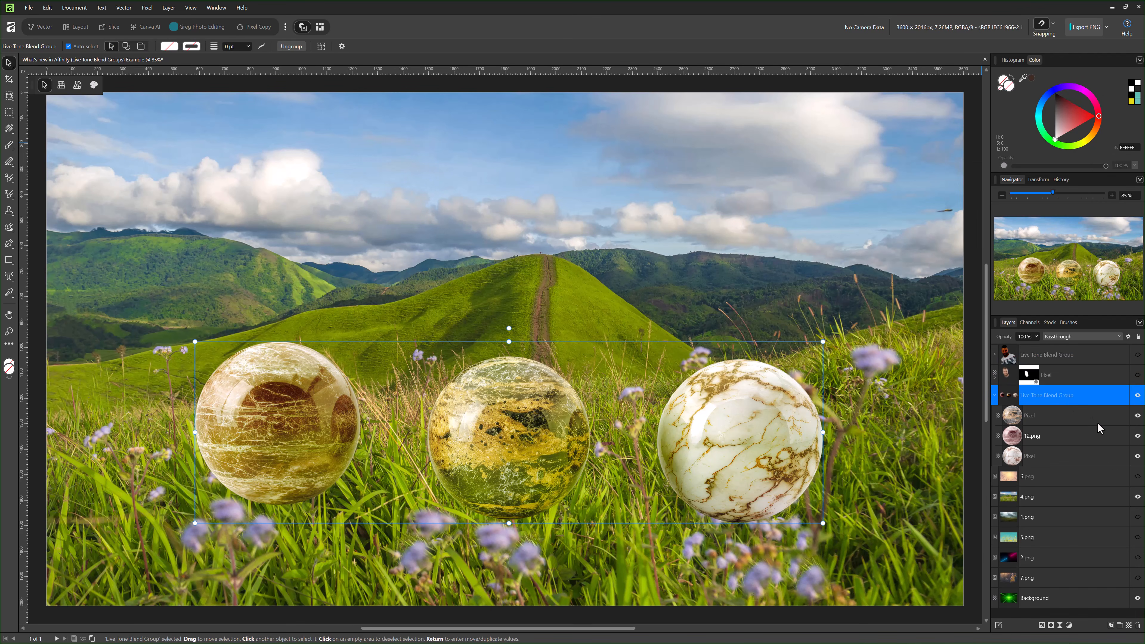
# Replace the visible 4.png background with 1.png and move the white marble sphere up toward the mountain.
pyautogui.click(1138, 496)
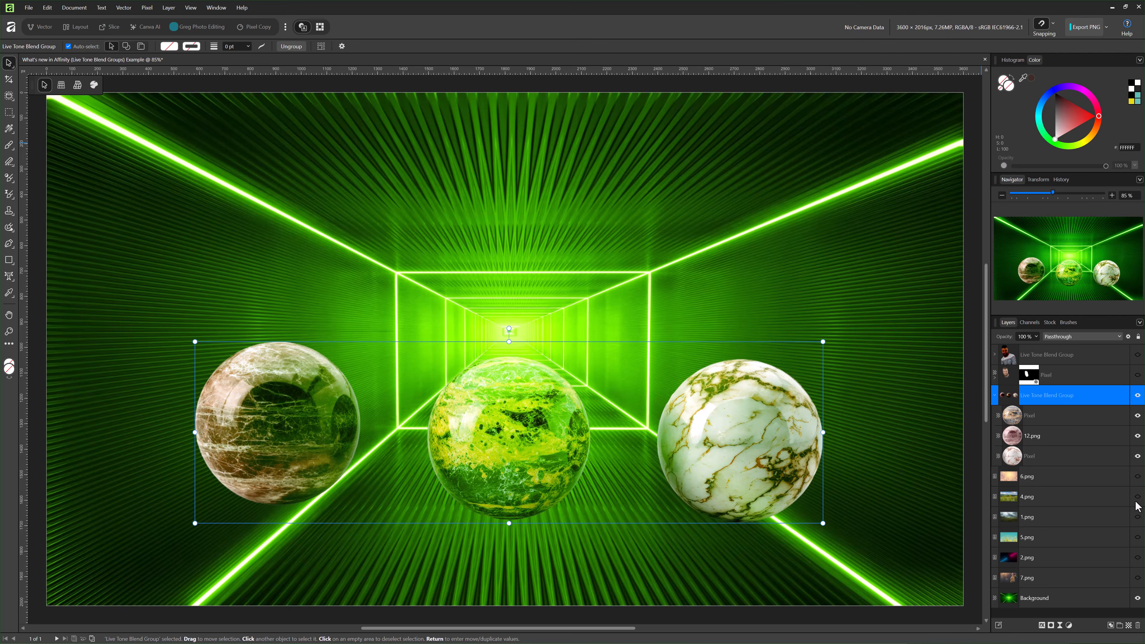
pyautogui.click(1136, 517)
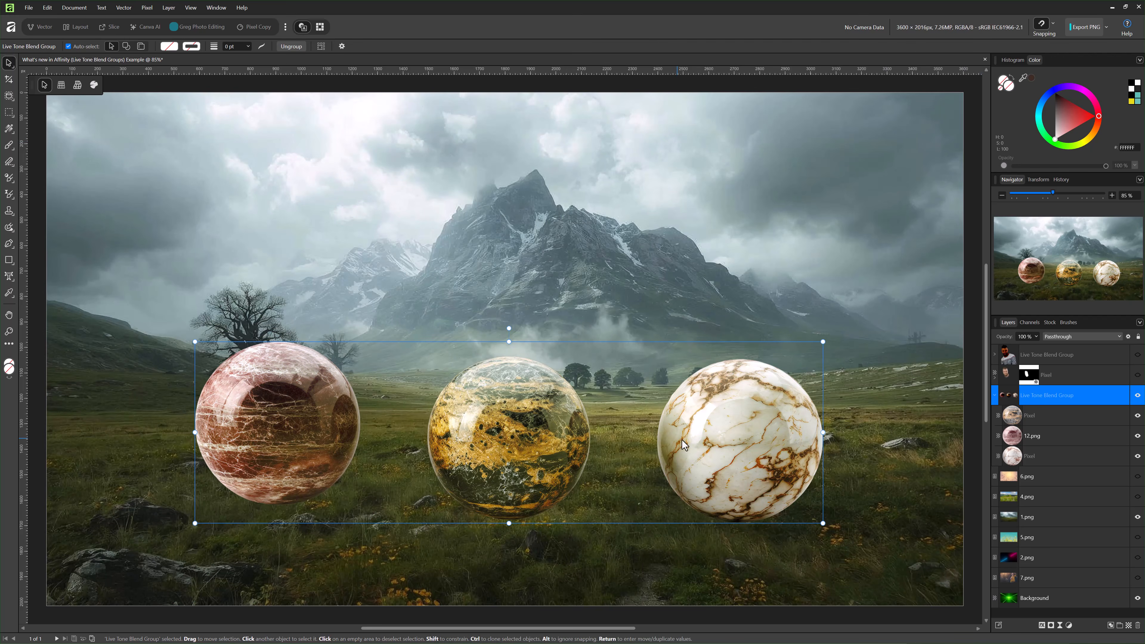
pyautogui.moveTo(729, 467); pyautogui.dragTo(709, 262)
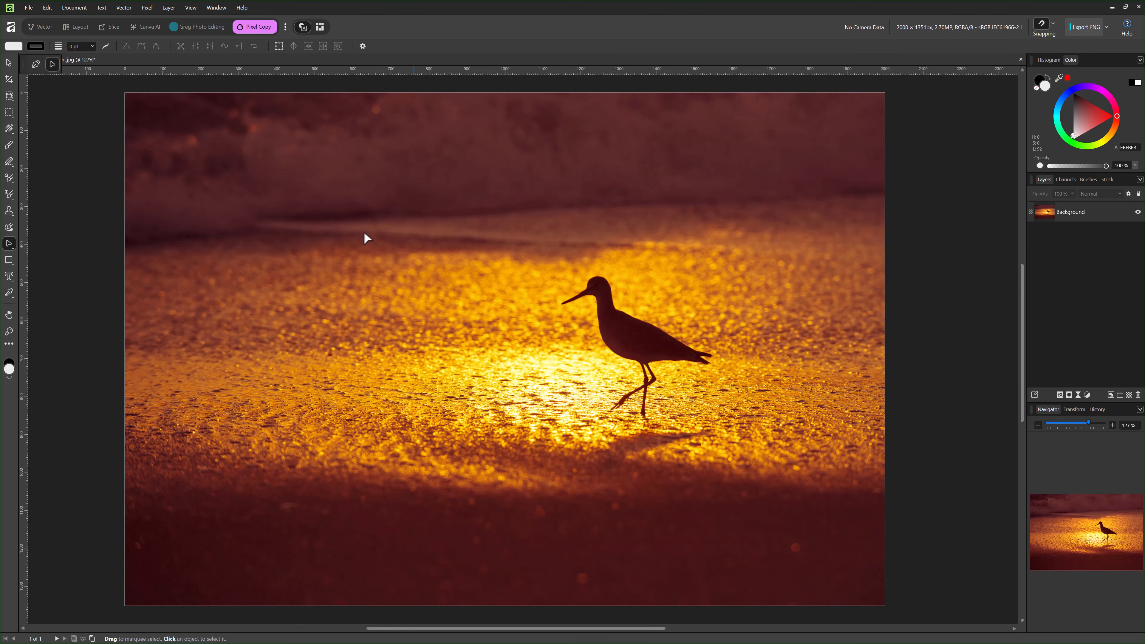
# Select the bird on the Background layer with the Object Selection tool and convert the selection to curves.
pyautogui.click(9, 95)
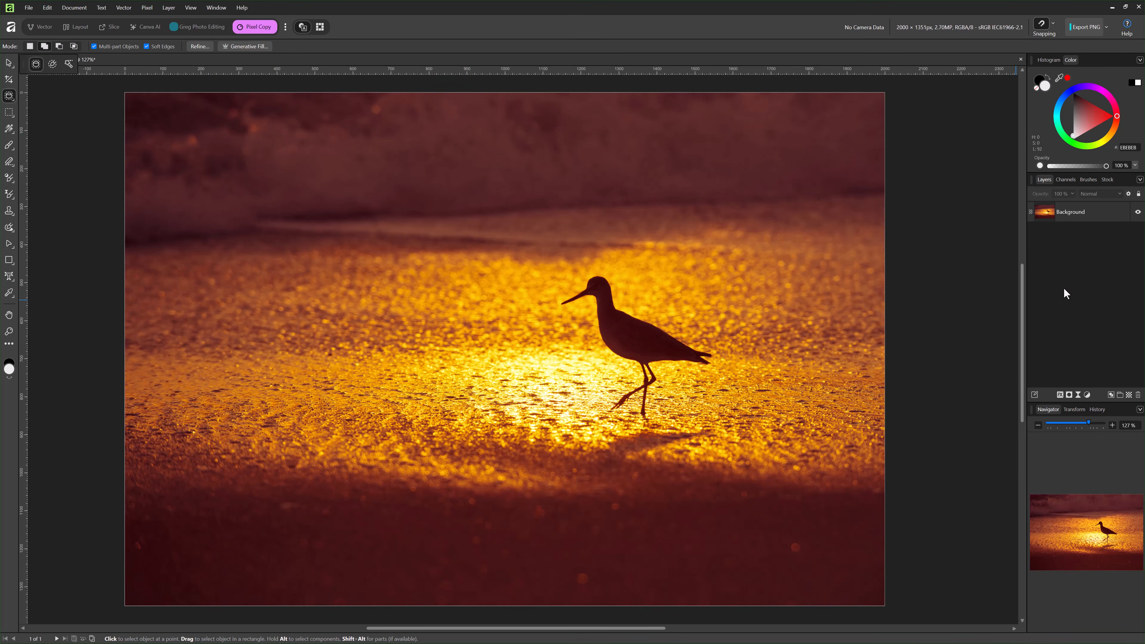
pyautogui.click(1071, 217)
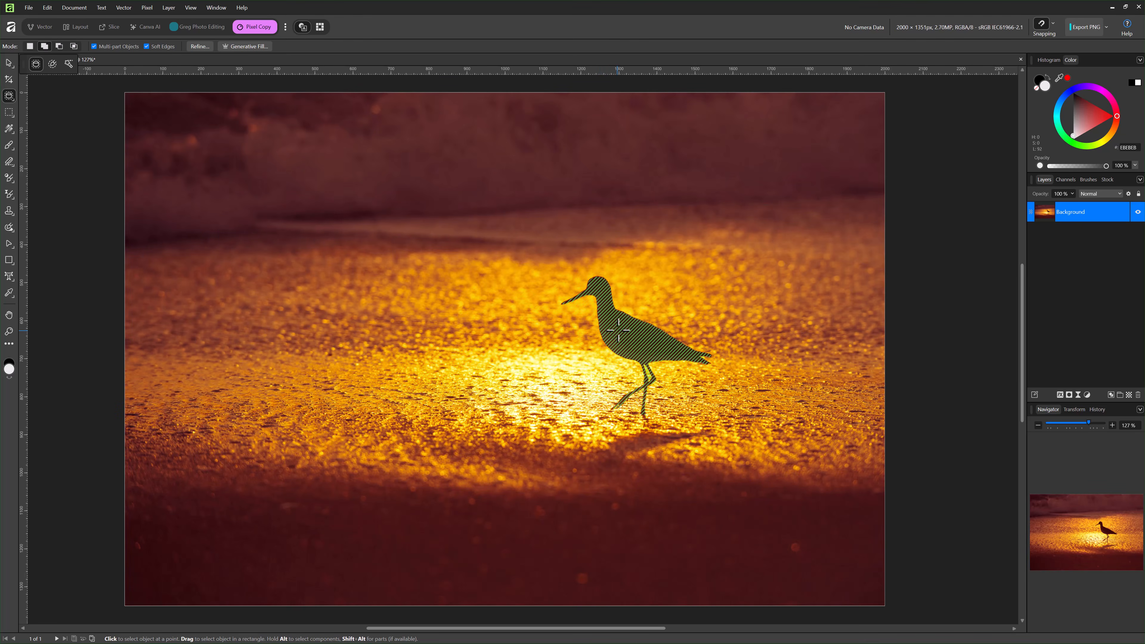
pyautogui.click(618, 330)
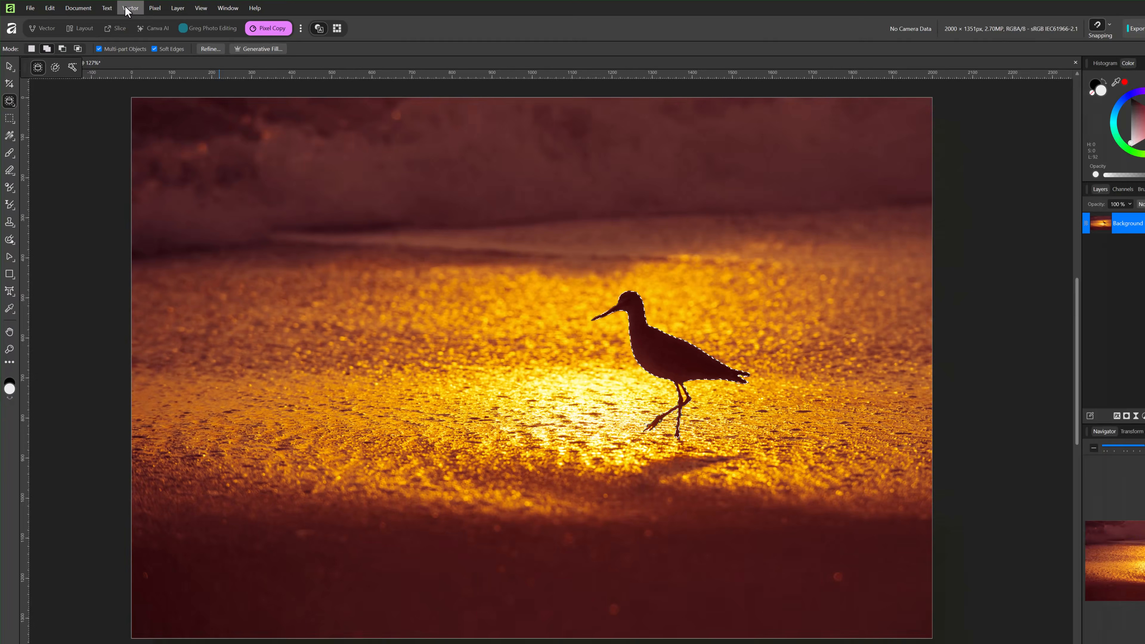
pyautogui.click(123, 8)
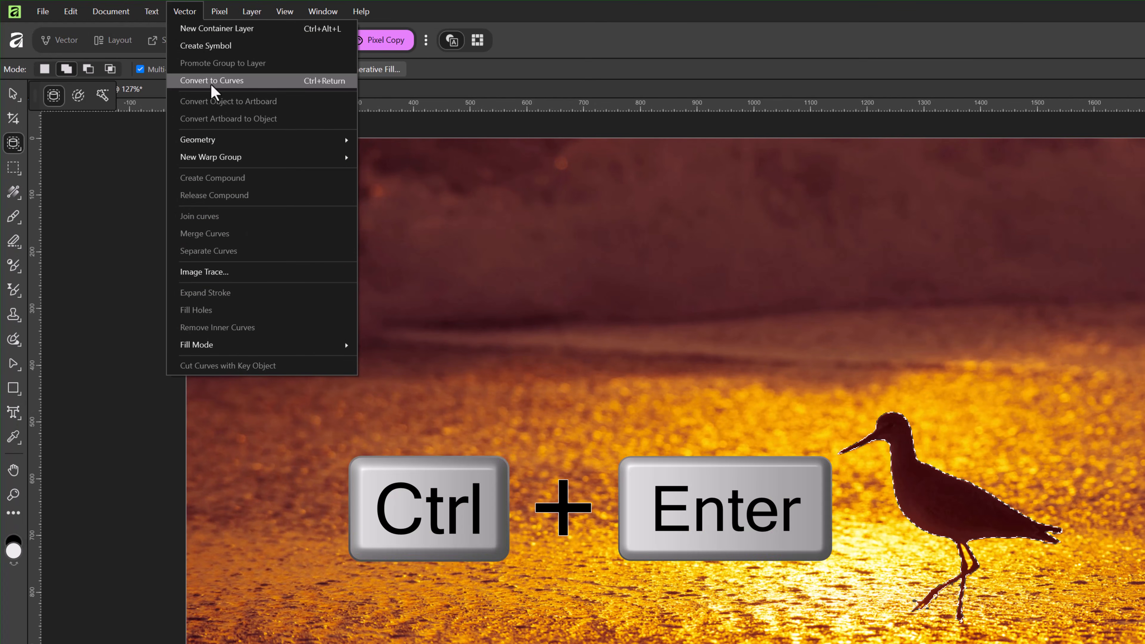
pyautogui.click(211, 83)
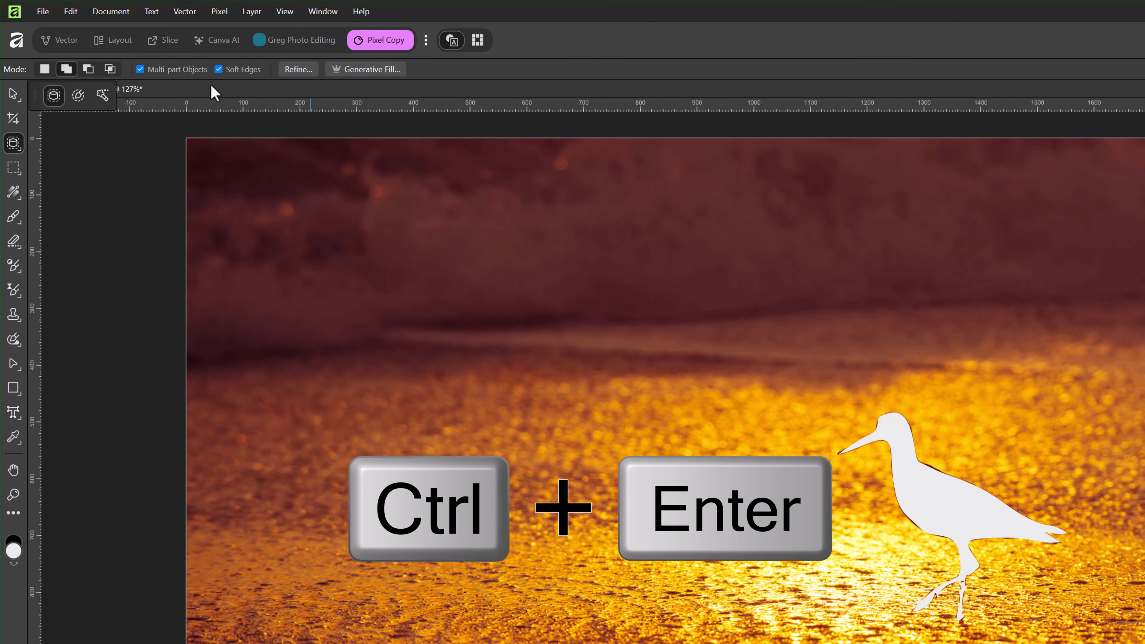
# Move the white bird shape off the photographed bird to the open sand on its left.
pyautogui.click(18, 99)
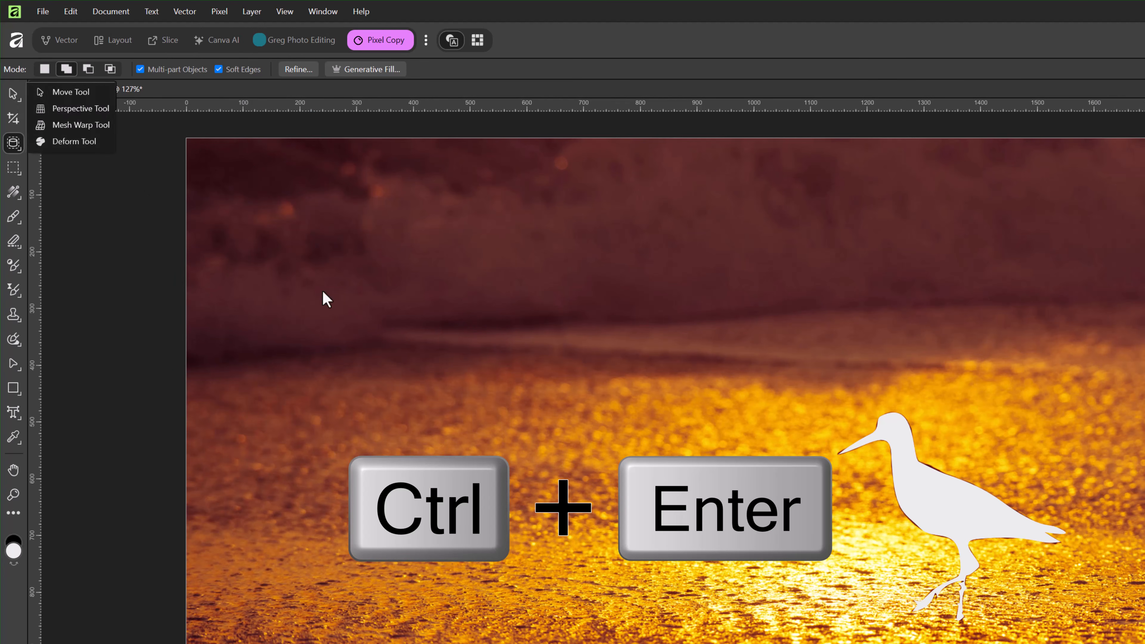
pyautogui.click(883, 500)
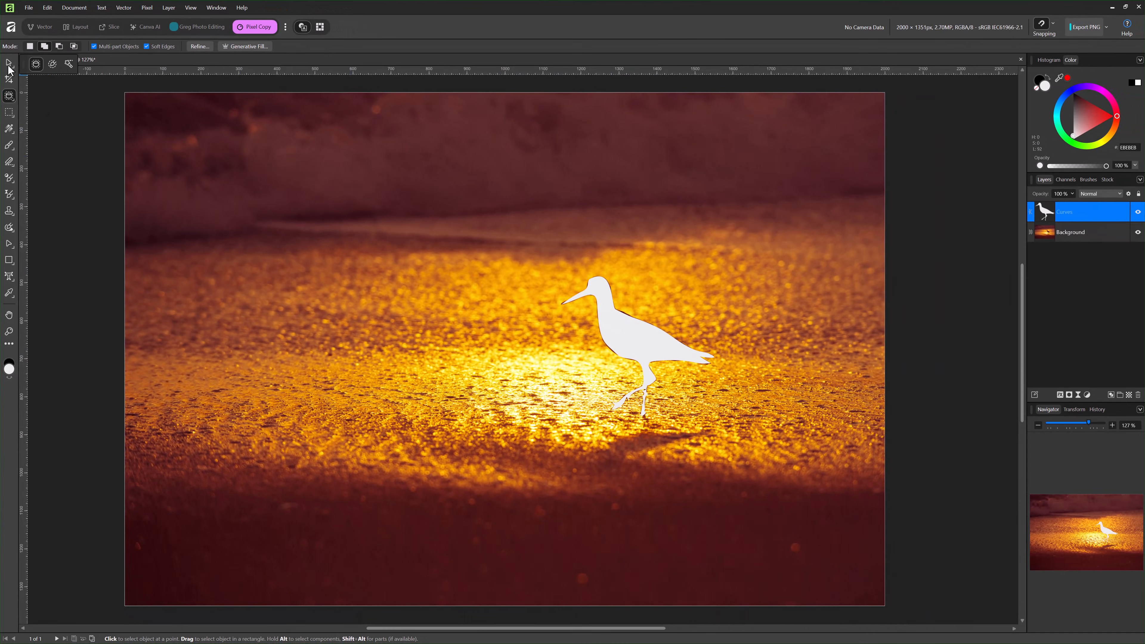
pyautogui.click(9, 68)
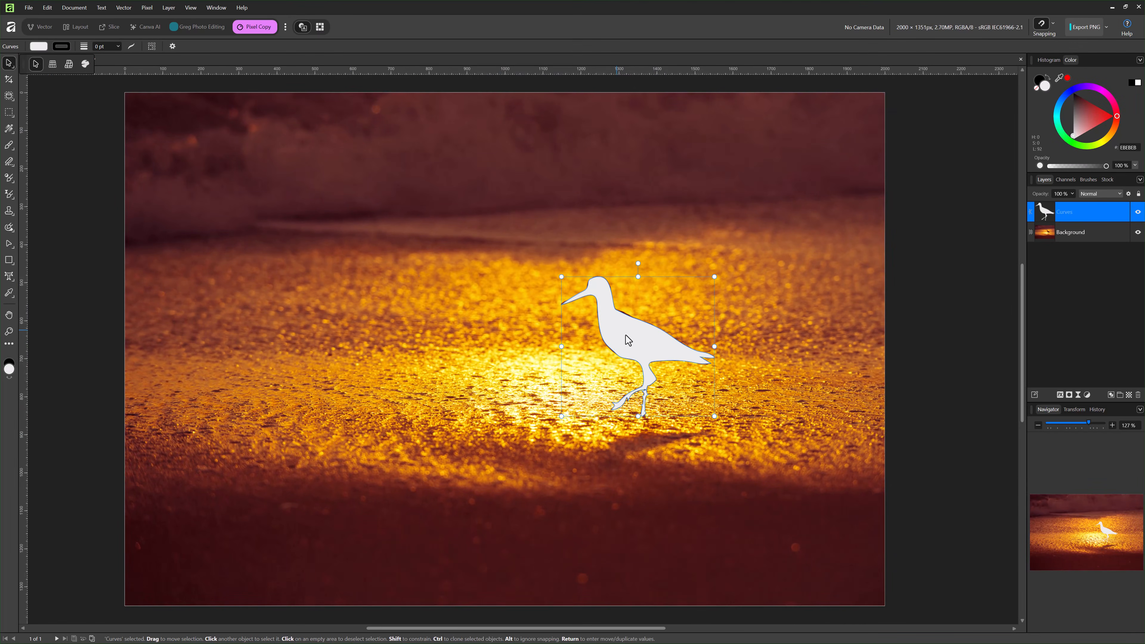
pyautogui.moveTo(626, 337); pyautogui.dragTo(388, 306)
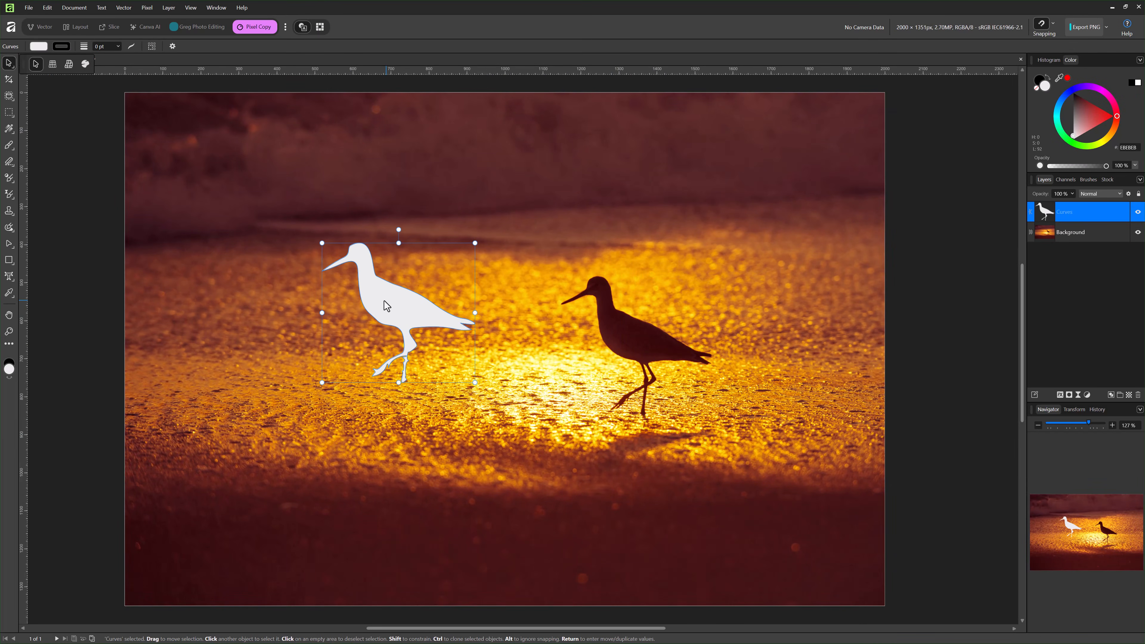
# Lengthen the bird shape's beak and push out its belly by moving nodes, and fill the shape with purple C300FF.
pyautogui.press('a')
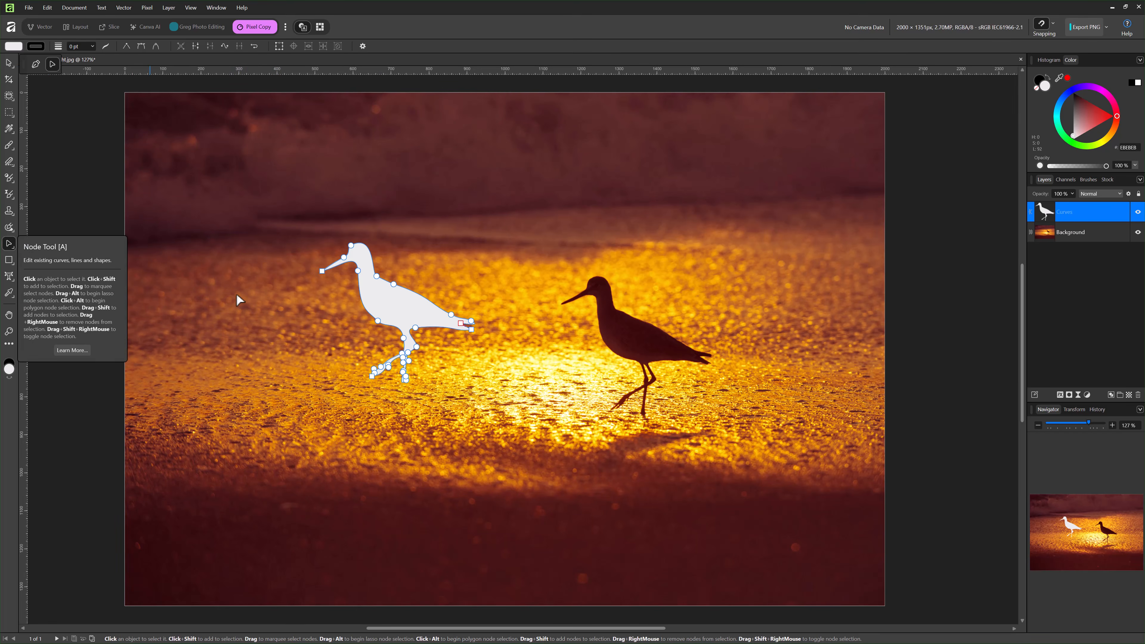
pyautogui.moveTo(307, 278); pyautogui.dragTo(274, 300)
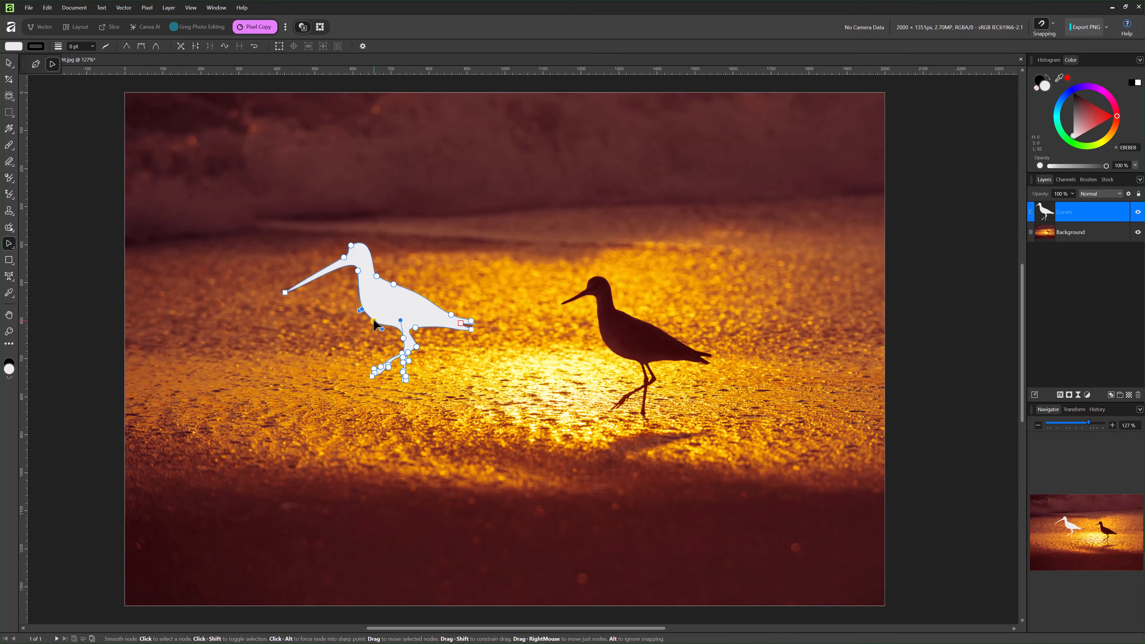
pyautogui.moveTo(378, 320)
pyautogui.mouseDown()
pyautogui.moveTo(362, 327)
pyautogui.moveTo(342, 306)
pyautogui.moveTo(377, 349)
pyautogui.moveTo(365, 323)
pyautogui.mouseUp()
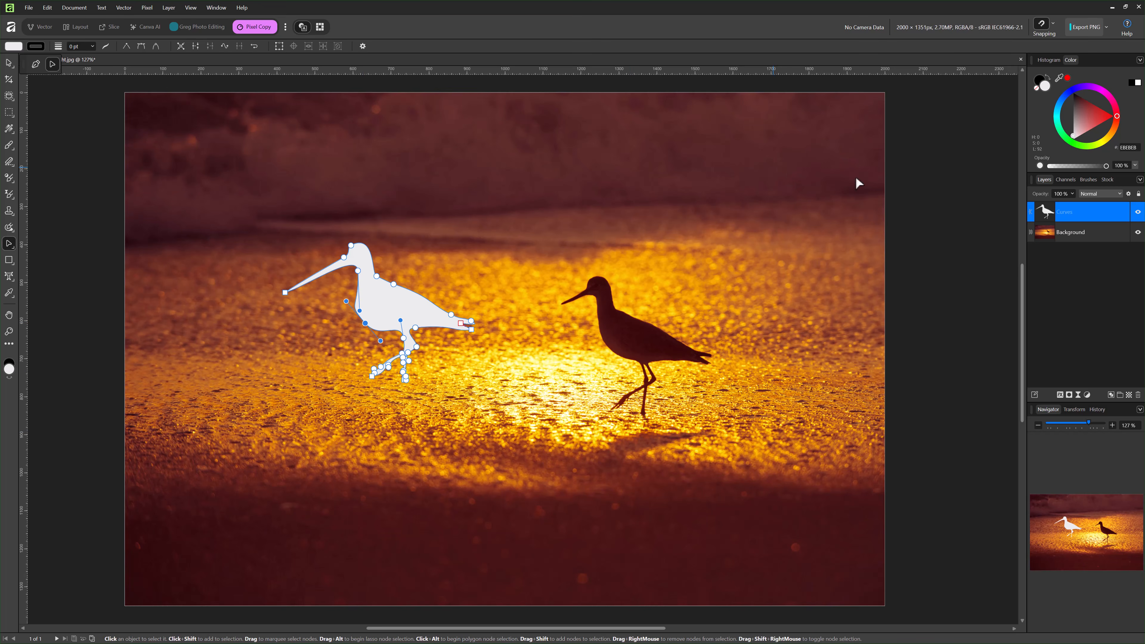
pyautogui.click(1095, 88)
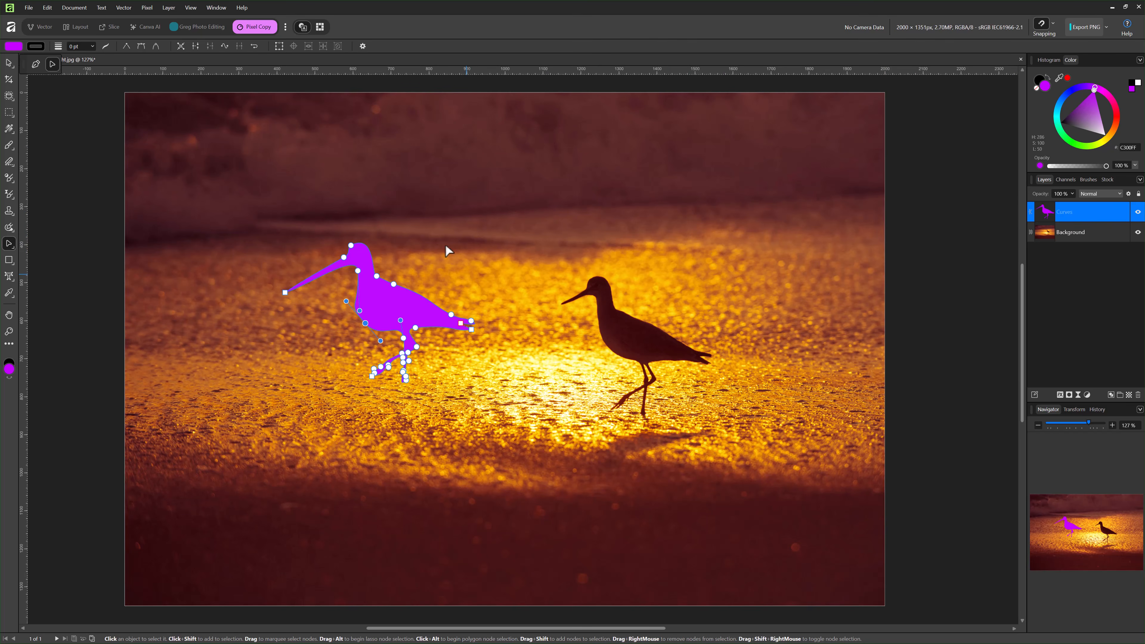
# Draw a large jagged freehand selection around both birds and convert it to curves.
pyautogui.click(124, 8)
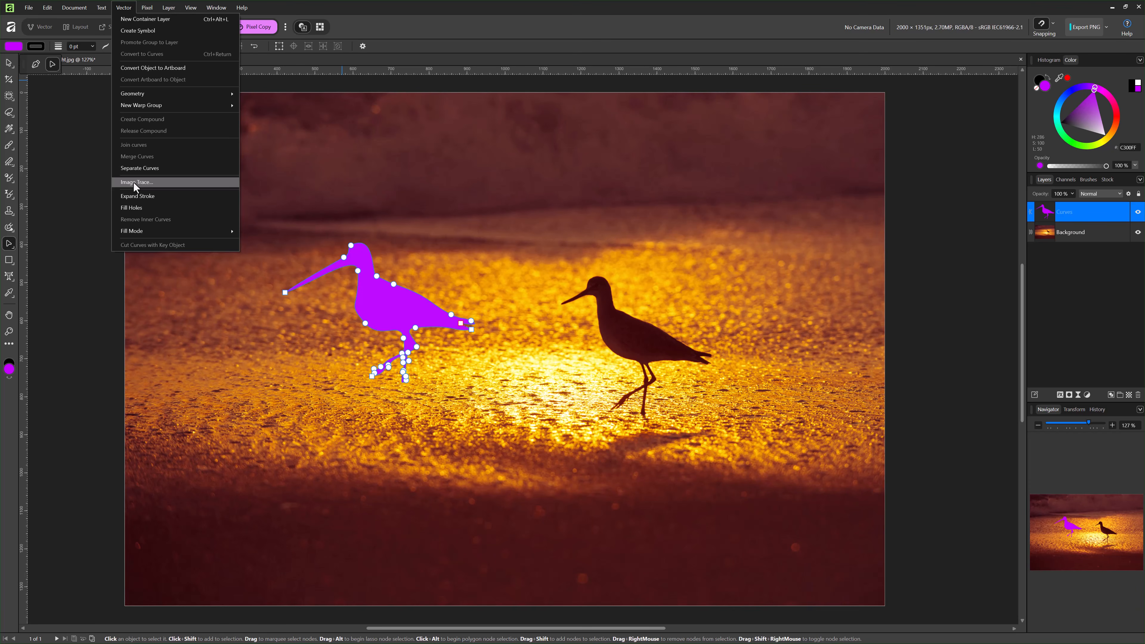
pyautogui.click(79, 158)
pyautogui.click(9, 112)
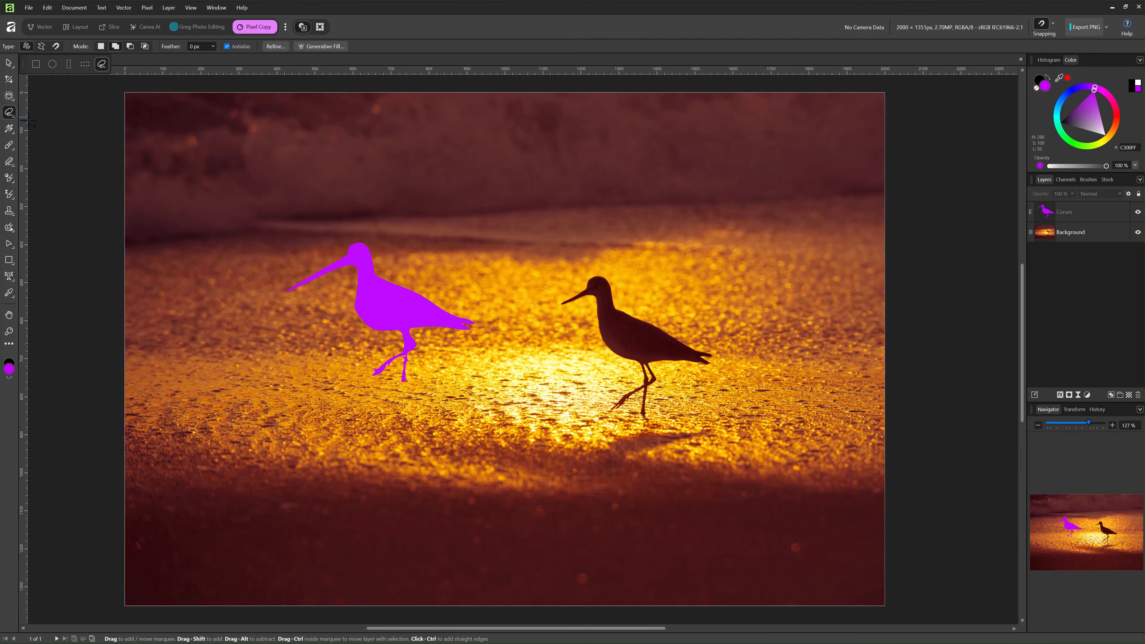
pyautogui.moveTo(308, 166)
pyautogui.mouseDown()
pyautogui.moveTo(212, 197)
pyautogui.moveTo(356, 341)
pyautogui.mouseUp()
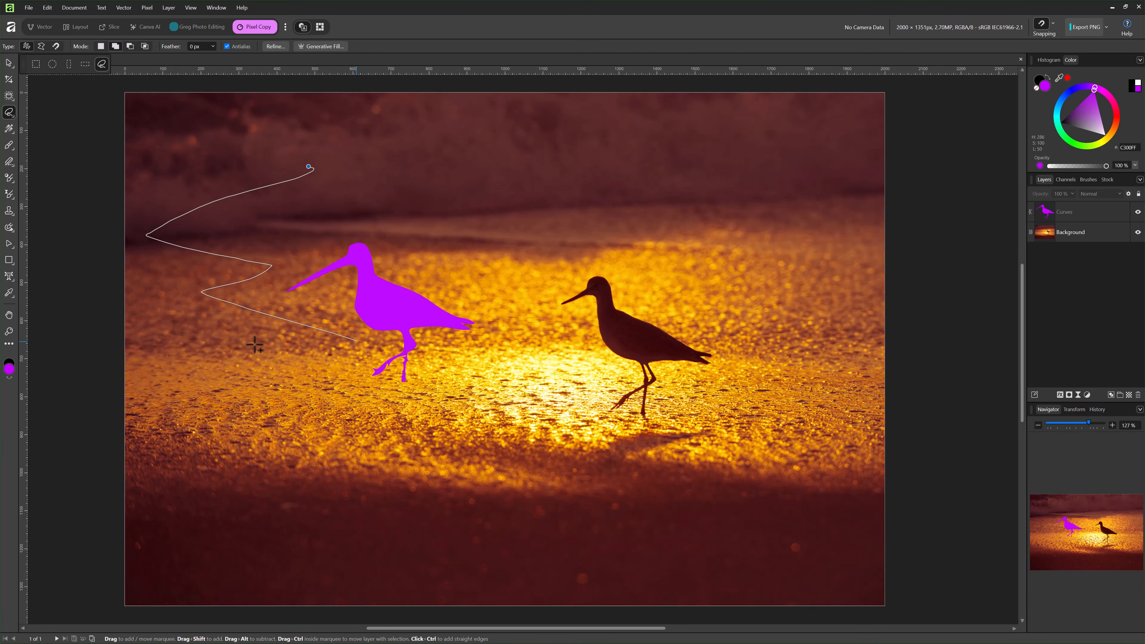
pyautogui.moveTo(255, 345)
pyautogui.mouseDown()
pyautogui.moveTo(315, 468)
pyautogui.moveTo(352, 506)
pyautogui.moveTo(567, 558)
pyautogui.moveTo(713, 575)
pyautogui.moveTo(633, 520)
pyautogui.moveTo(800, 497)
pyautogui.moveTo(702, 452)
pyautogui.moveTo(711, 403)
pyautogui.moveTo(792, 369)
pyautogui.moveTo(851, 274)
pyautogui.moveTo(580, 165)
pyautogui.moveTo(404, 141)
pyautogui.mouseUp()
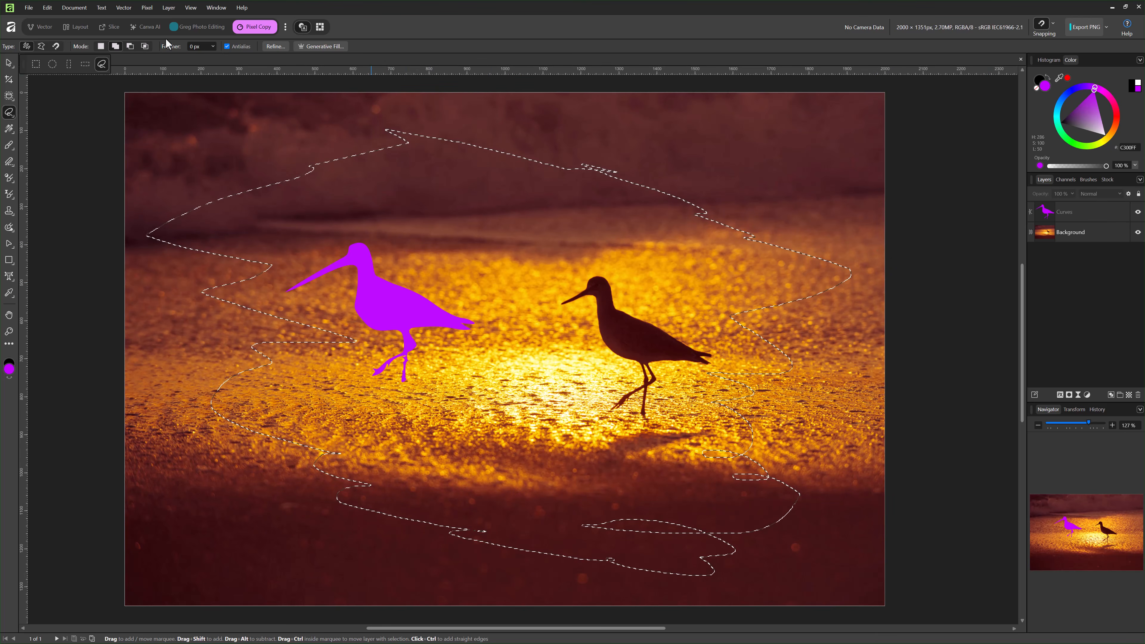
pyautogui.click(124, 8)
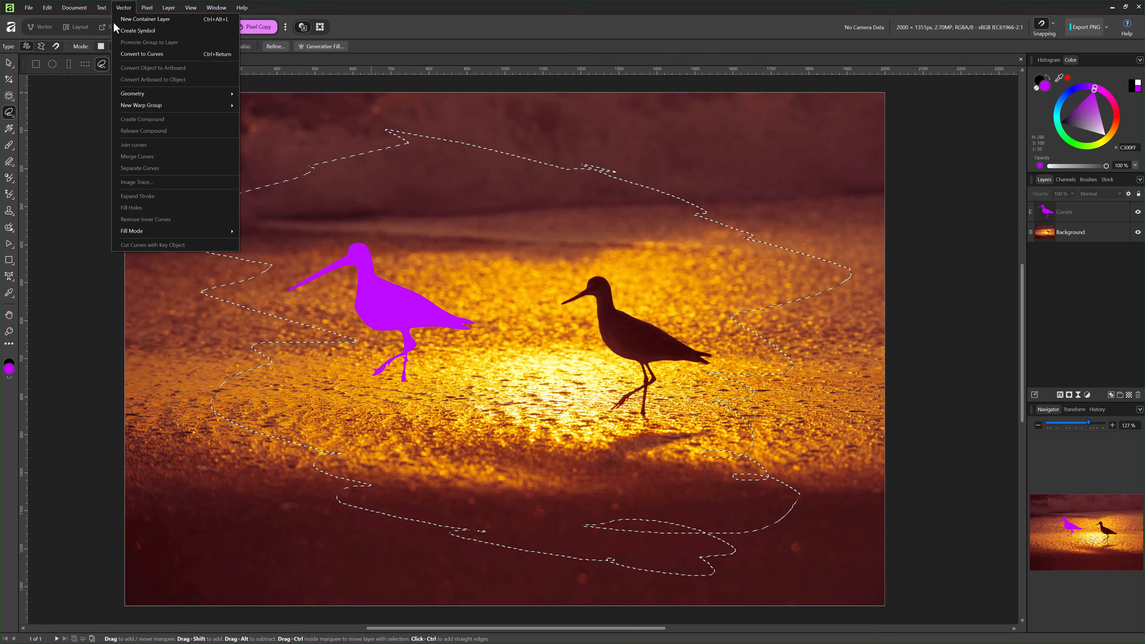
pyautogui.click(131, 53)
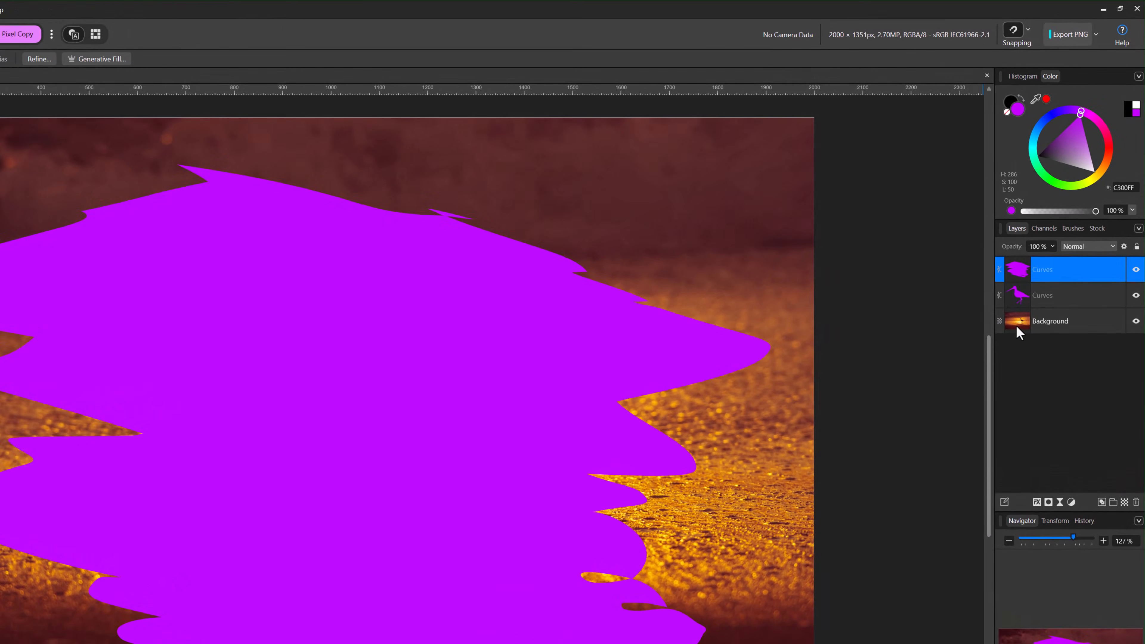
# Clip the Background photo inside the large jagged curve shape by nesting its layer in the shape's layer.
pyautogui.moveTo(1048, 253); pyautogui.dragTo(1049, 256)
pyautogui.moveTo(1020, 334); pyautogui.dragTo(1019, 286)
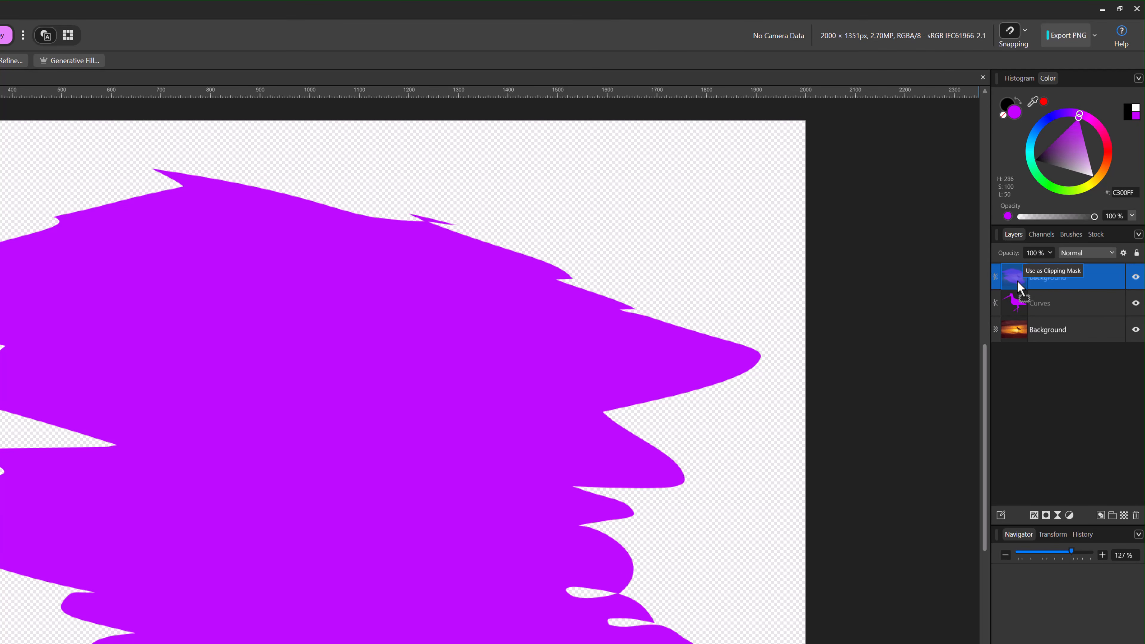
pyautogui.moveTo(1018, 282); pyautogui.dragTo(1078, 277)
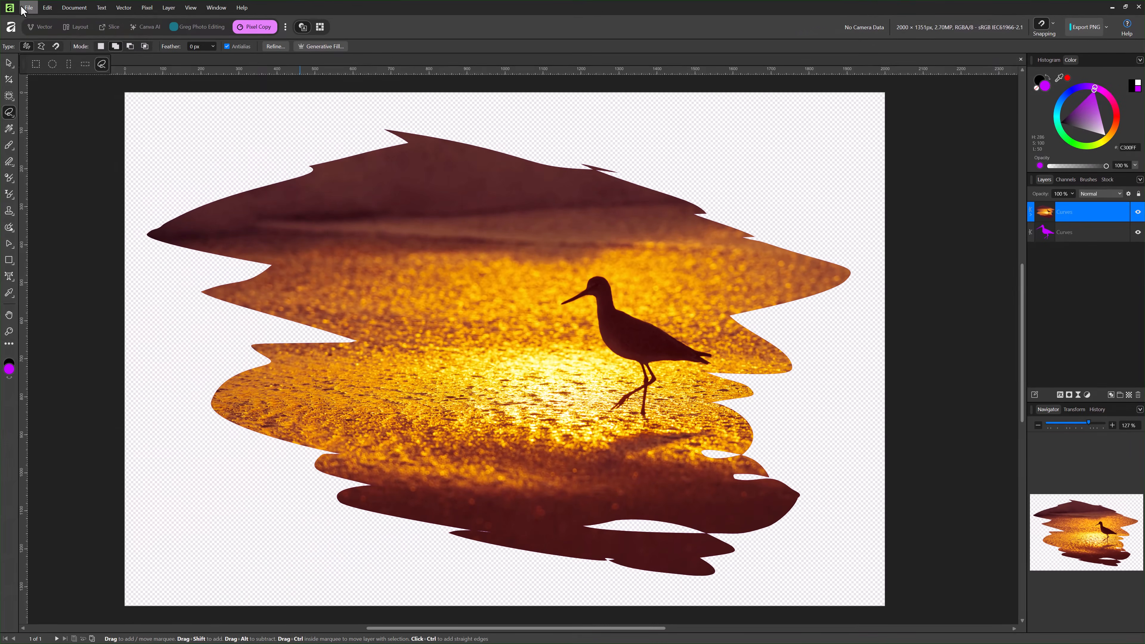
# Export the photo-filled jagged curve shape as a PDF (digital - small size) of the selection area, named frame.
pyautogui.click(25, 9)
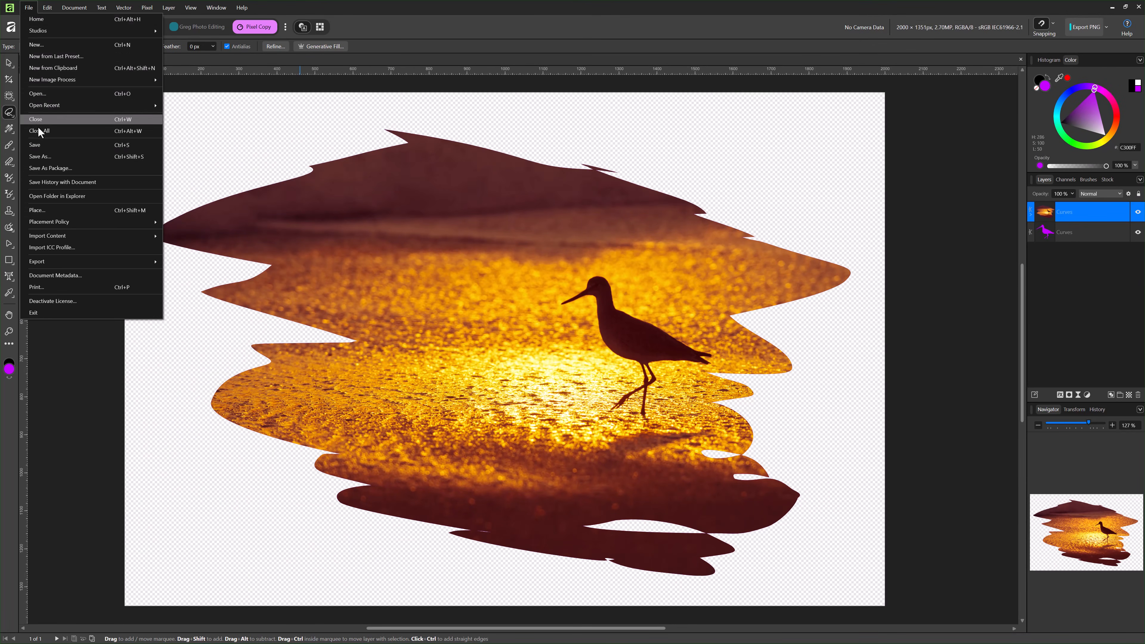
pyautogui.moveTo(111, 262)
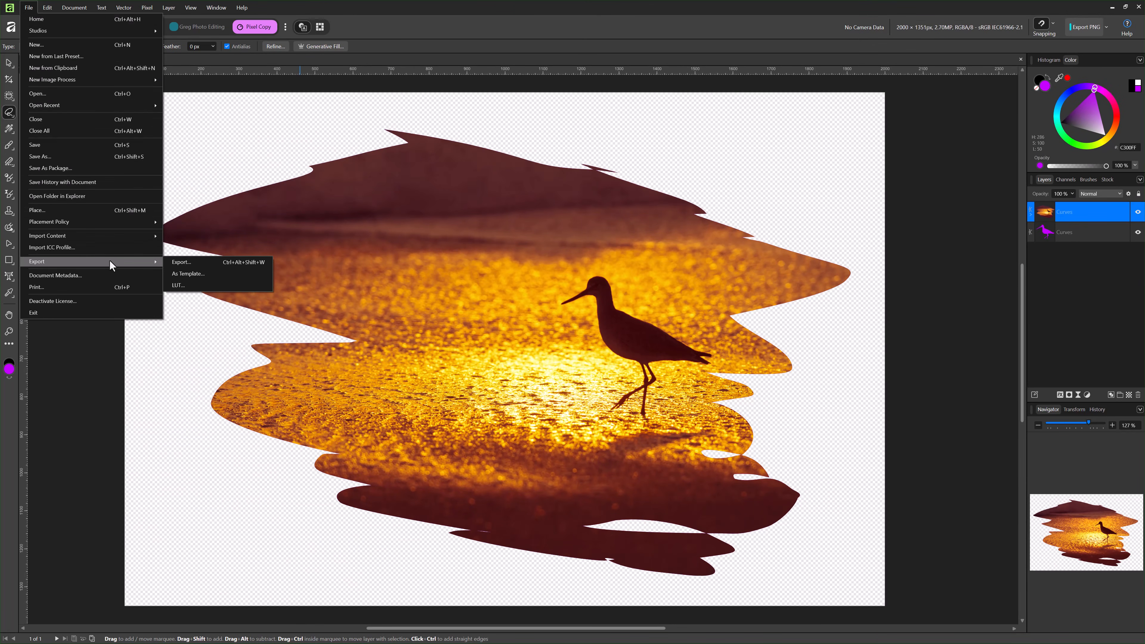
pyautogui.click(180, 264)
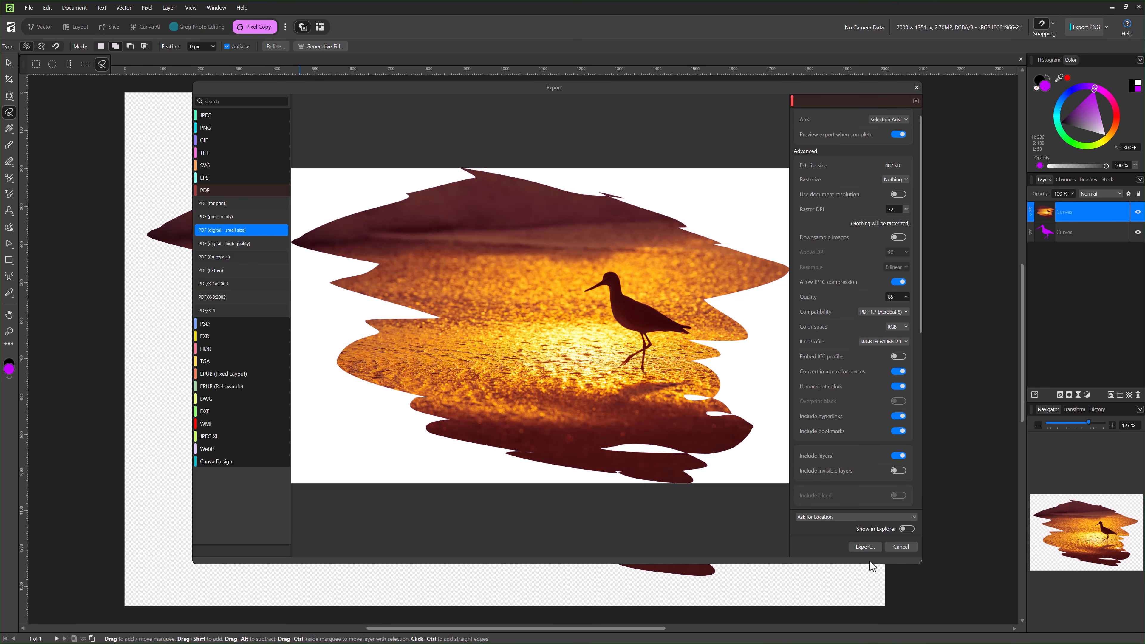
pyautogui.click(865, 547)
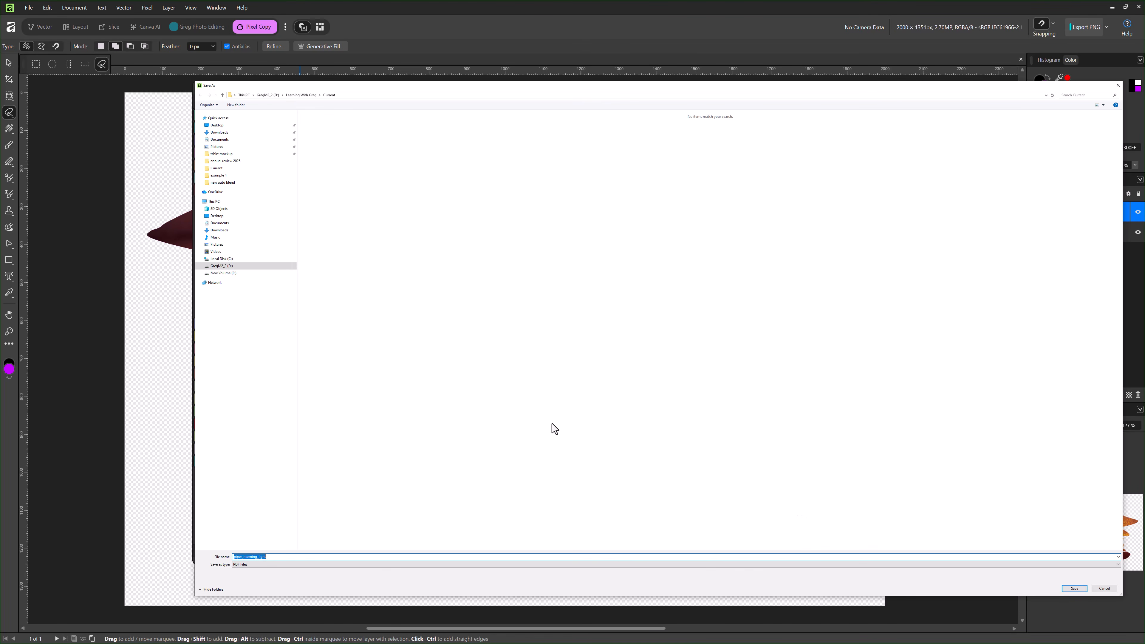
pyautogui.write('frame')
pyautogui.press('Return')
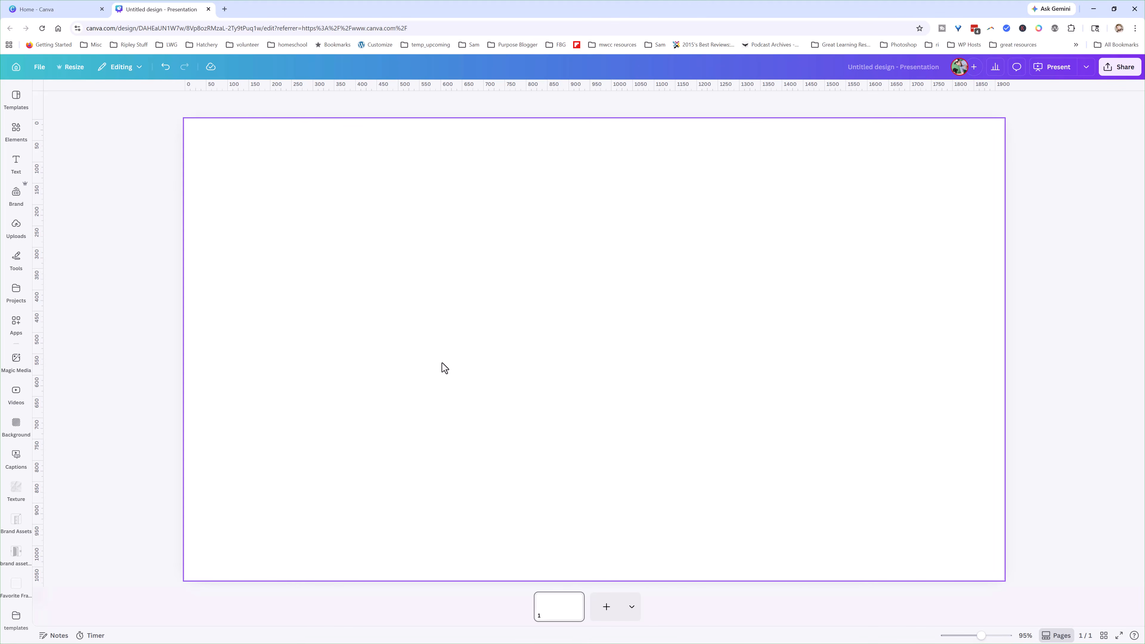
# Switch to Canva and upload the frame PDF from the Current folder into the blank presentation's uploads.
pyautogui.click(16, 225)
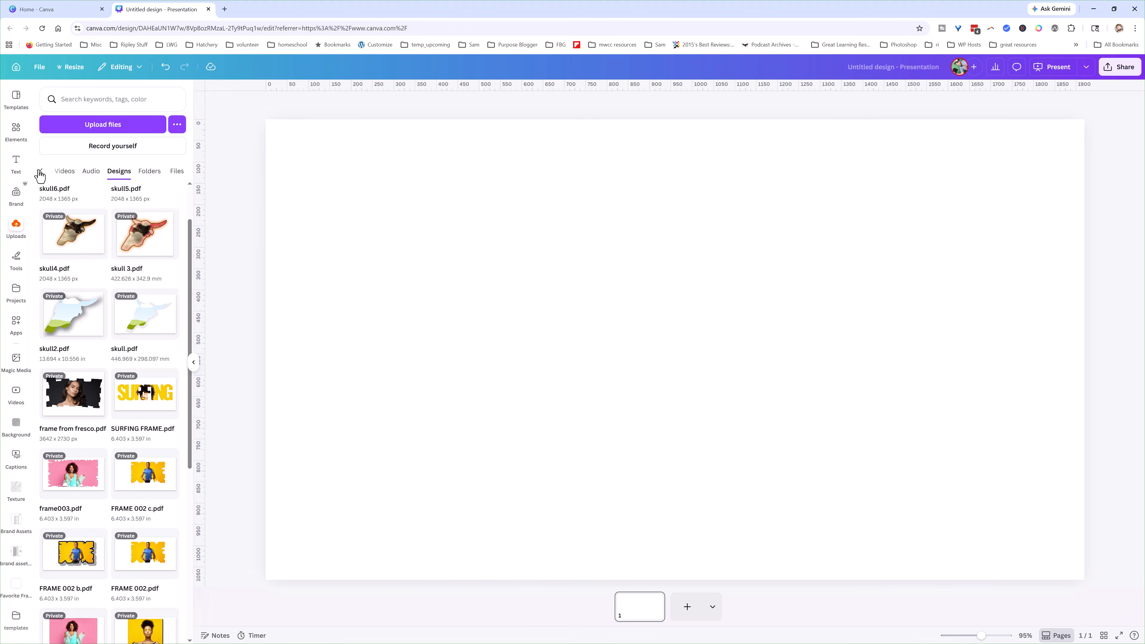
pyautogui.click(68, 123)
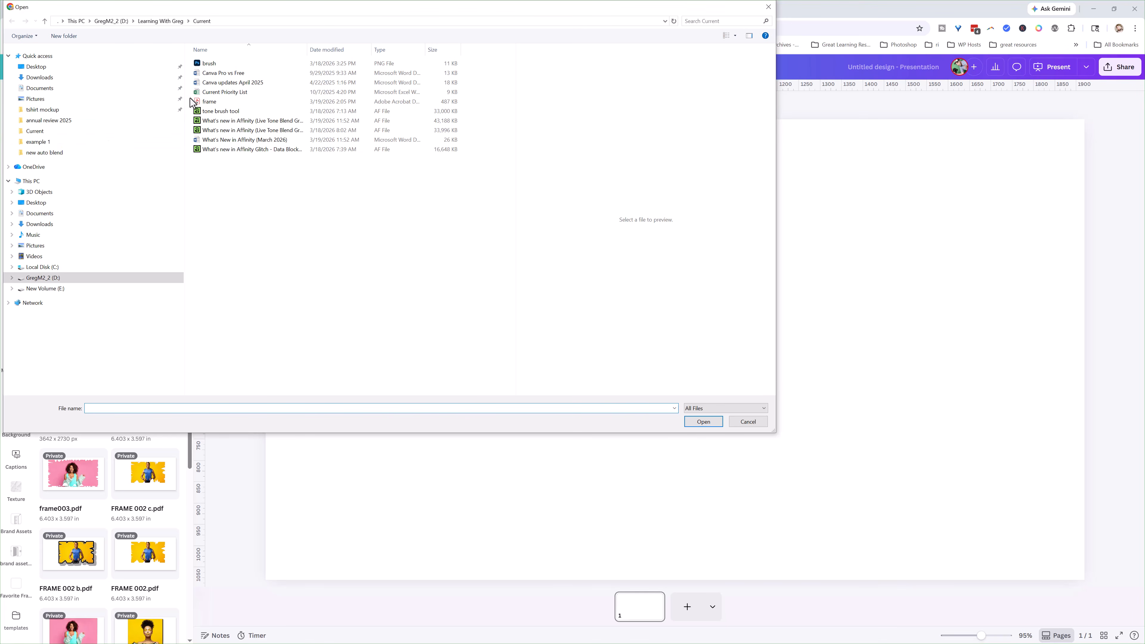
pyautogui.click(208, 102)
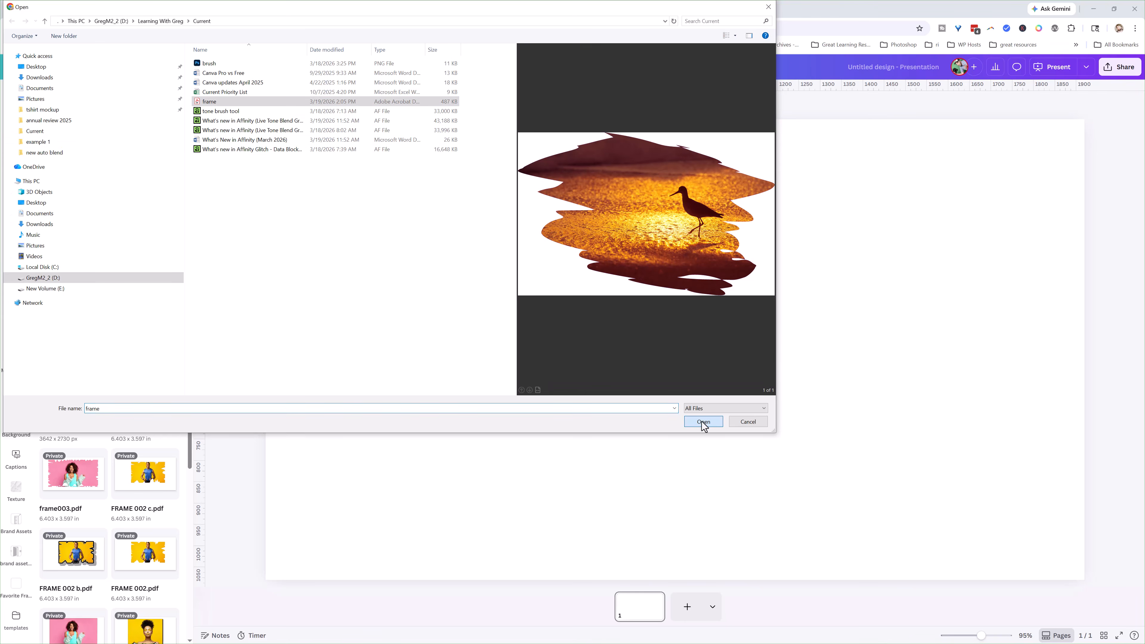
pyautogui.click(702, 421)
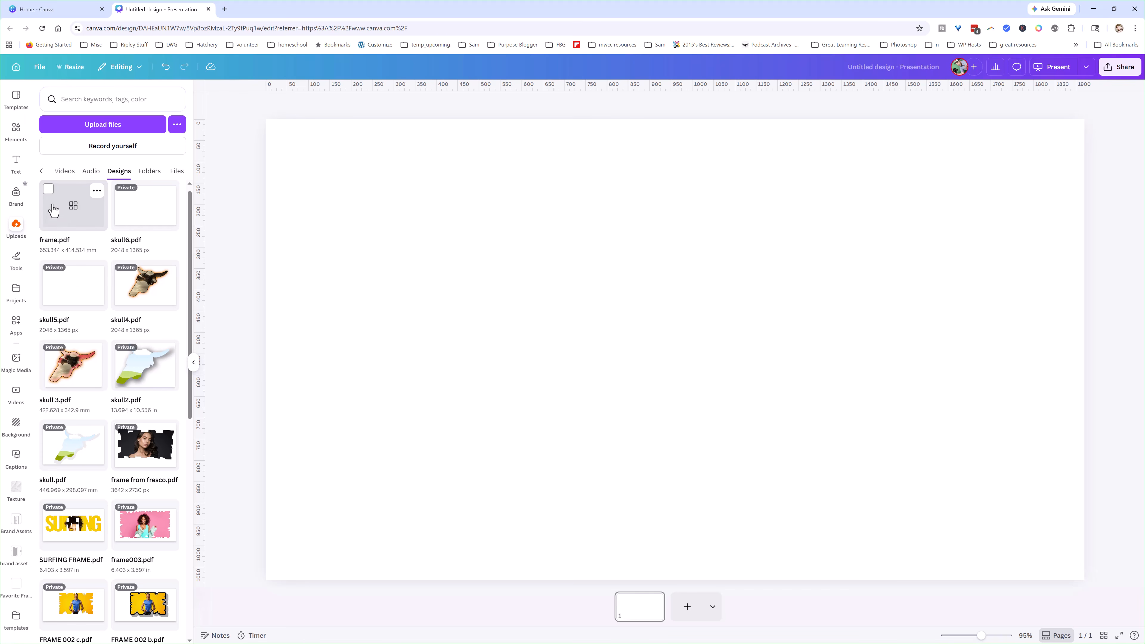
# Move the uploaded frame.pdf into the Favorite Frames folder, finding the folder by searching for "favorite".
pyautogui.click(49, 189)
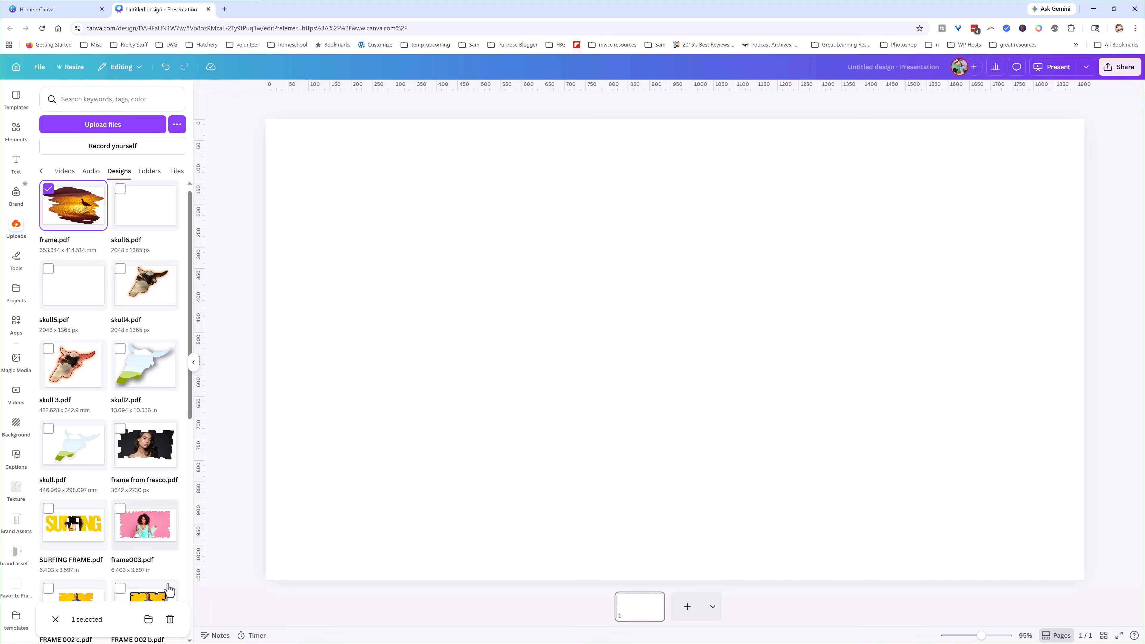
pyautogui.click(148, 619)
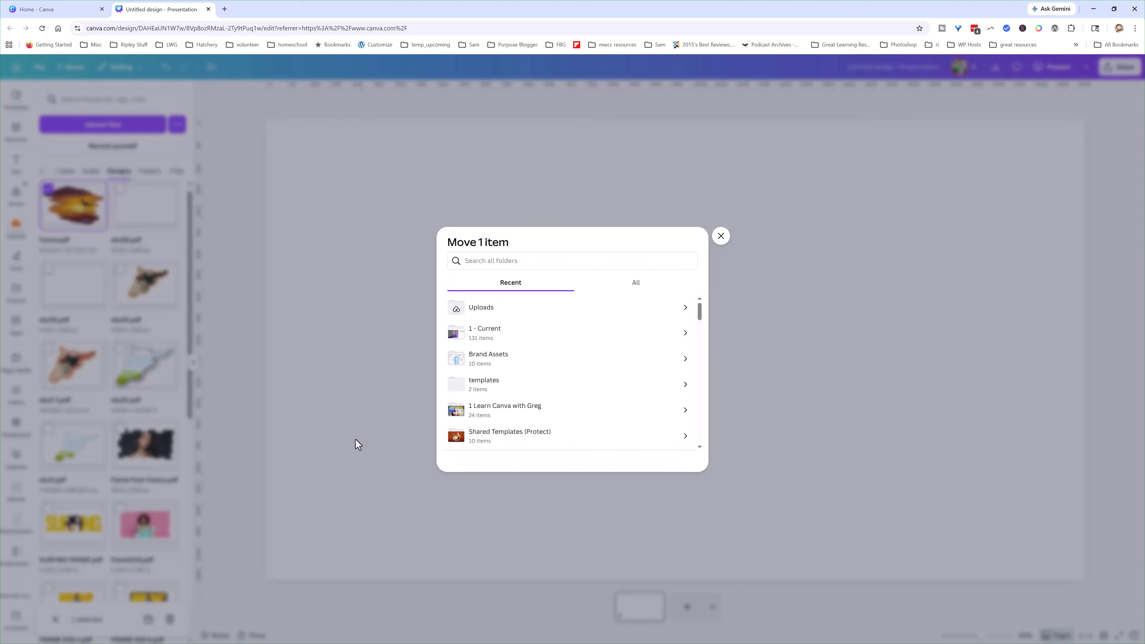
pyautogui.click(480, 264)
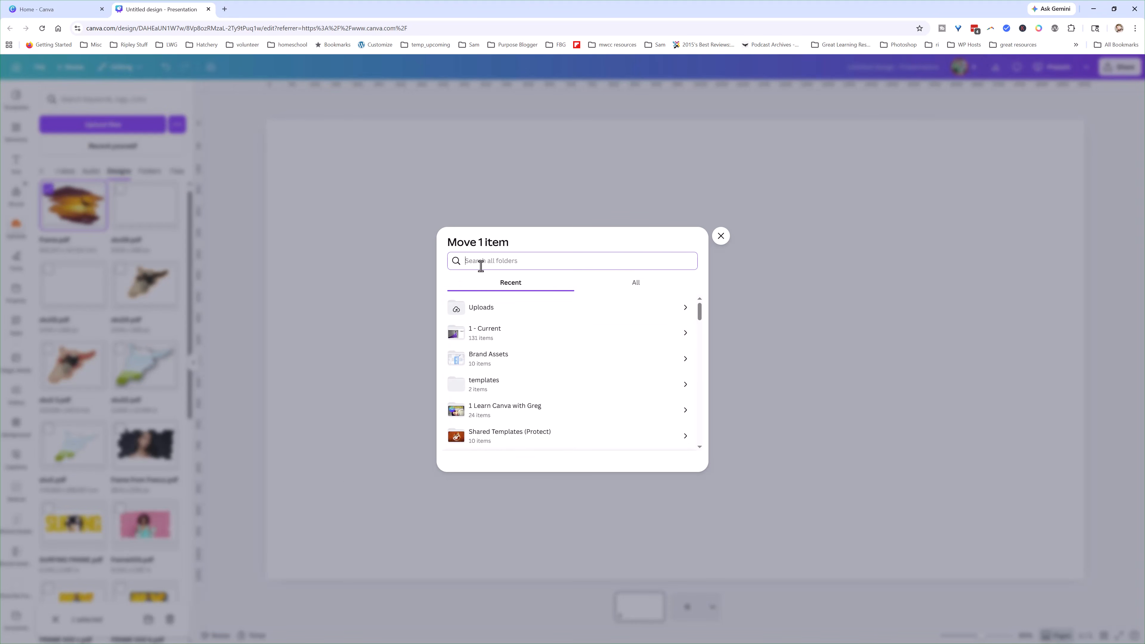
pyautogui.write('favorite')
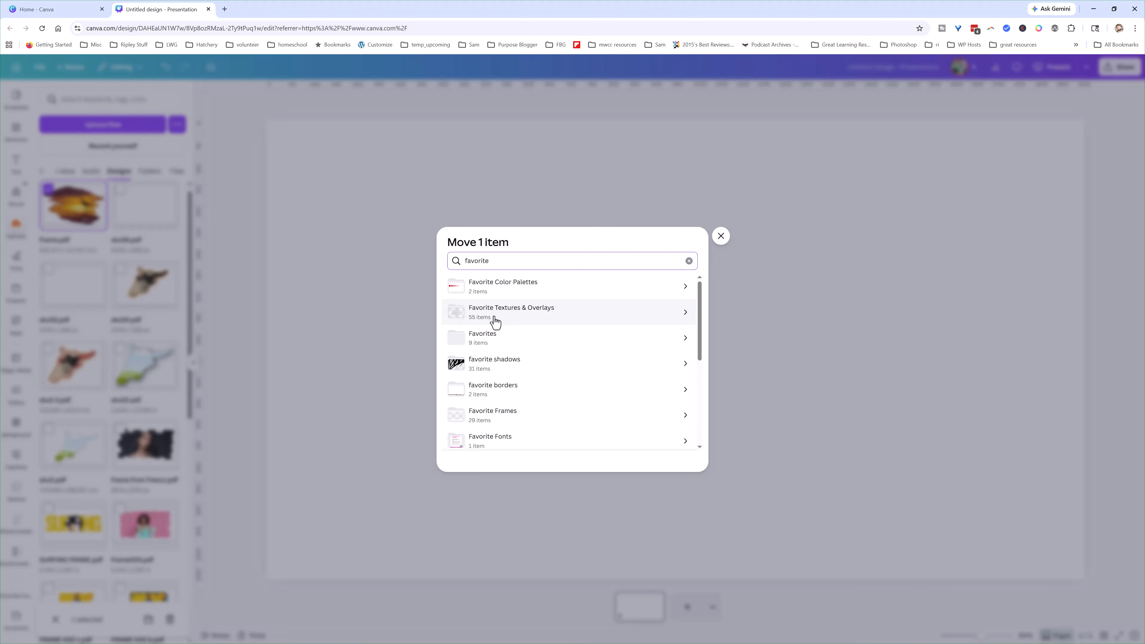
pyautogui.click(504, 415)
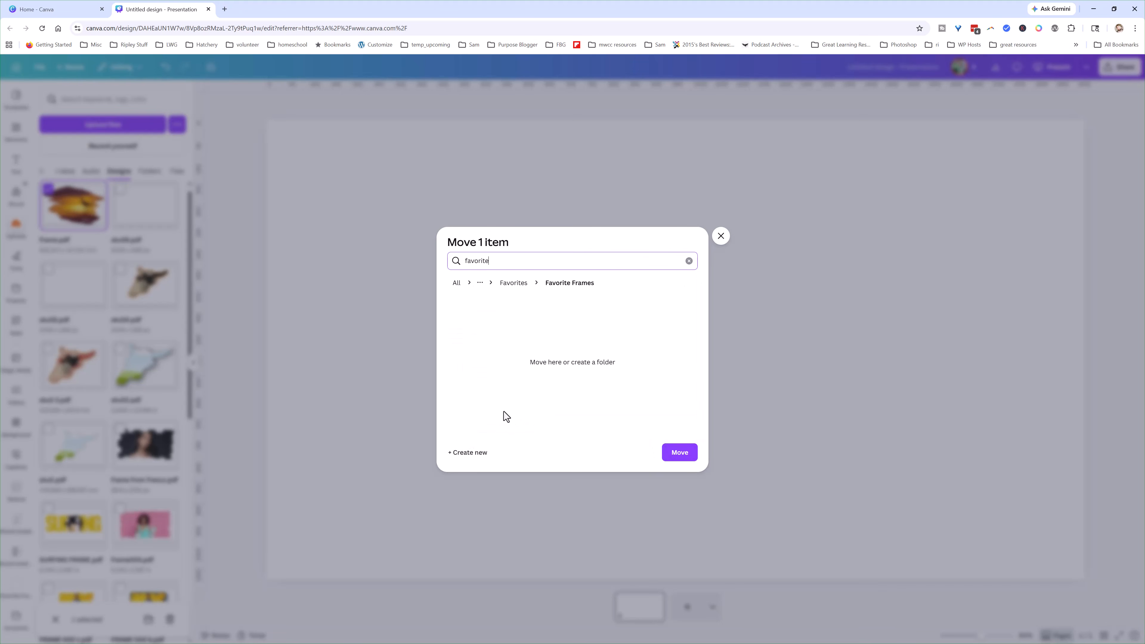
pyautogui.click(680, 452)
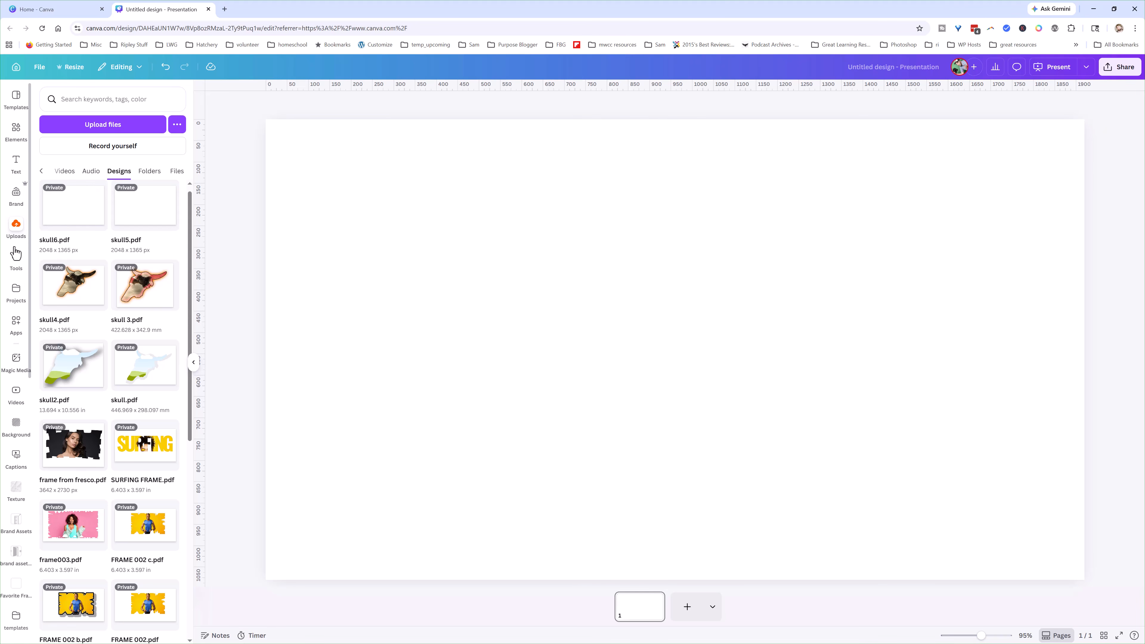
# Search the projects for "favorite frames", open the Favorite Frames folder and add frame.pdf to the blank page.
pyautogui.click(16, 292)
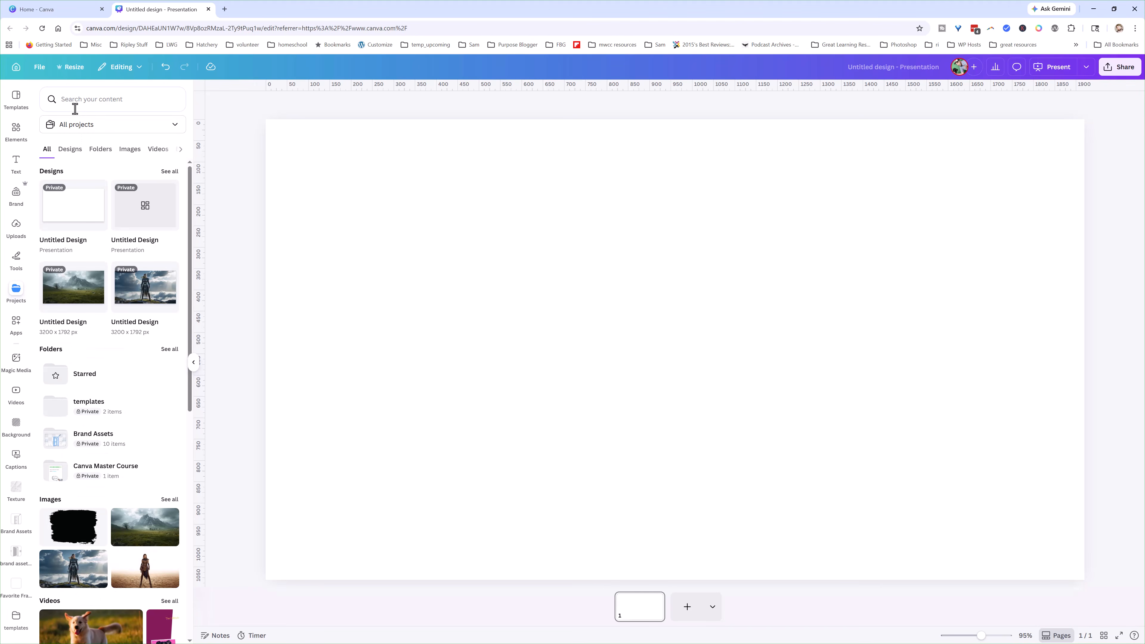
pyautogui.click(102, 150)
pyautogui.click(83, 98)
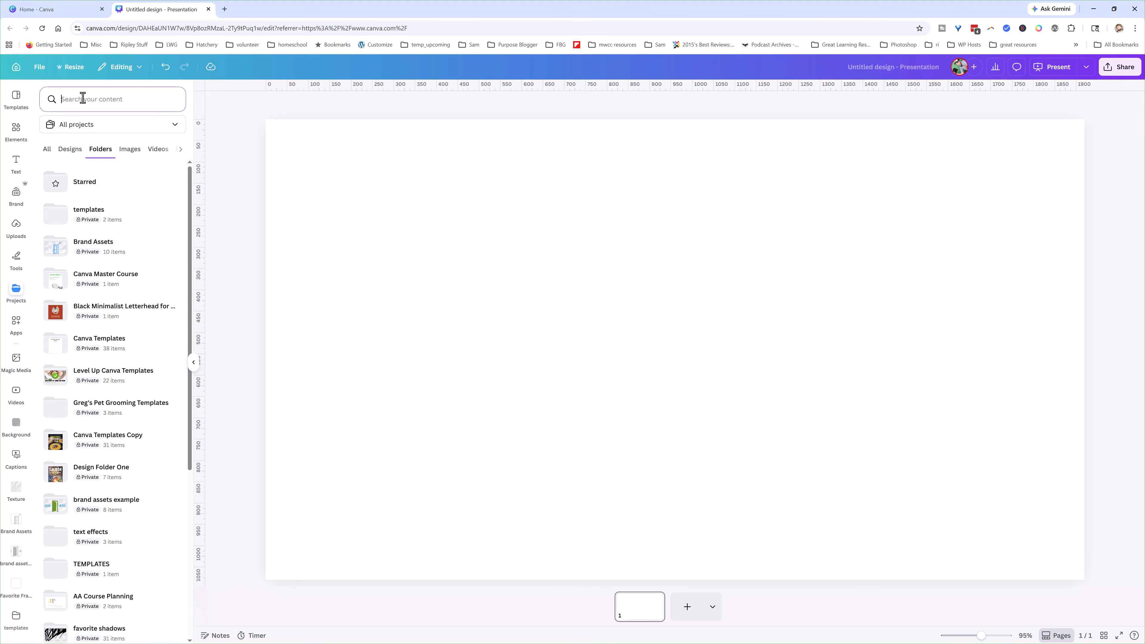
pyautogui.write('favorite frames')
pyautogui.press('Return')
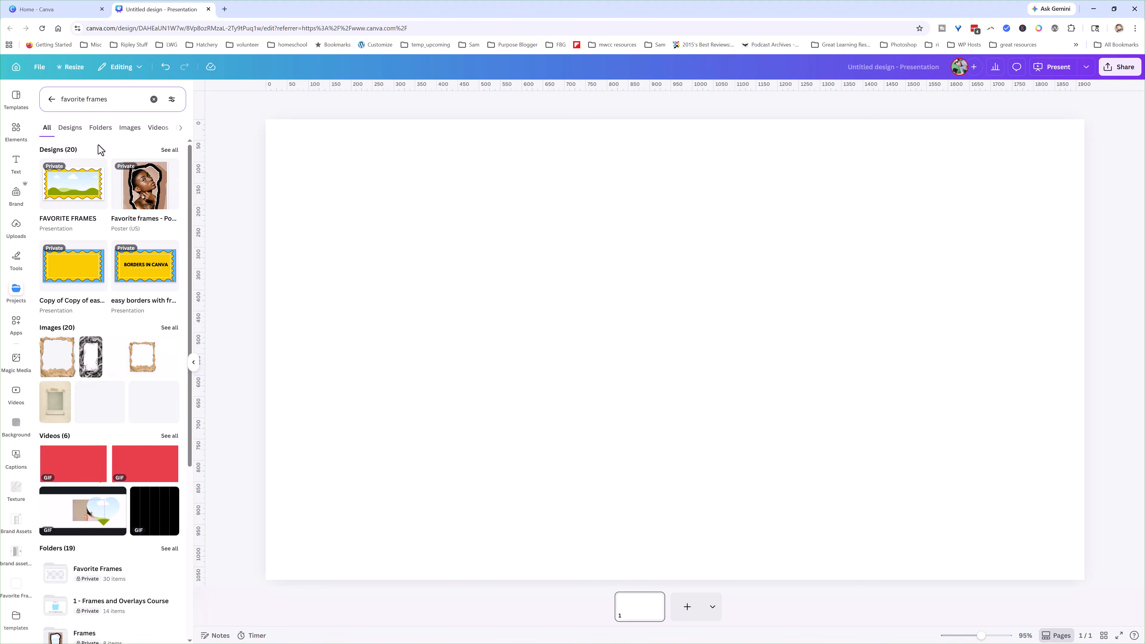
pyautogui.click(104, 128)
pyautogui.click(94, 178)
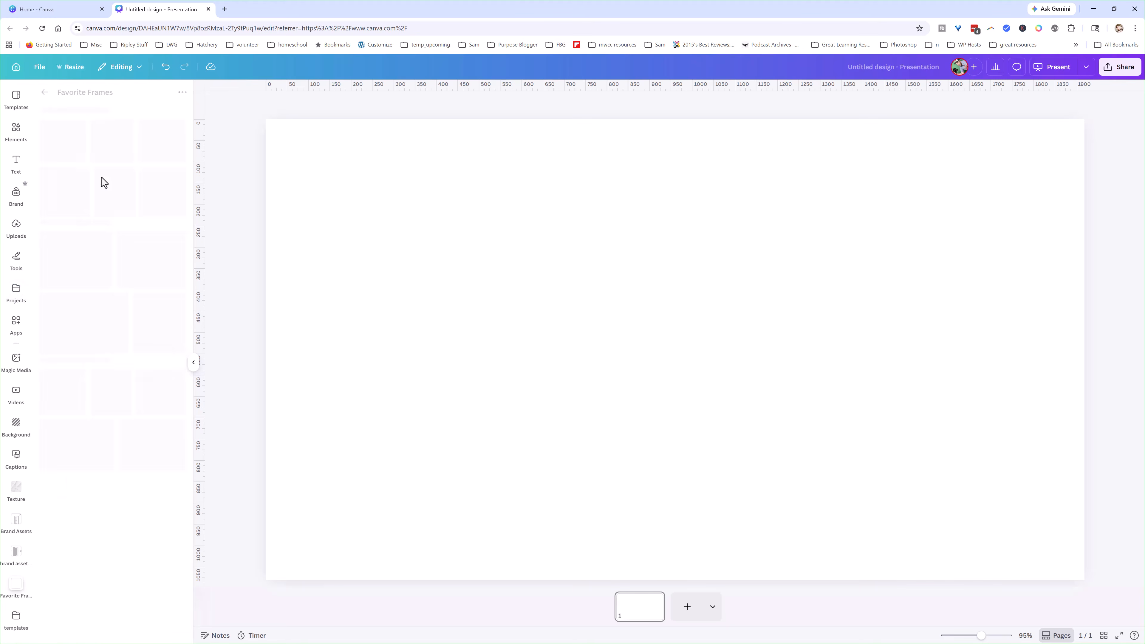
pyautogui.click(84, 179)
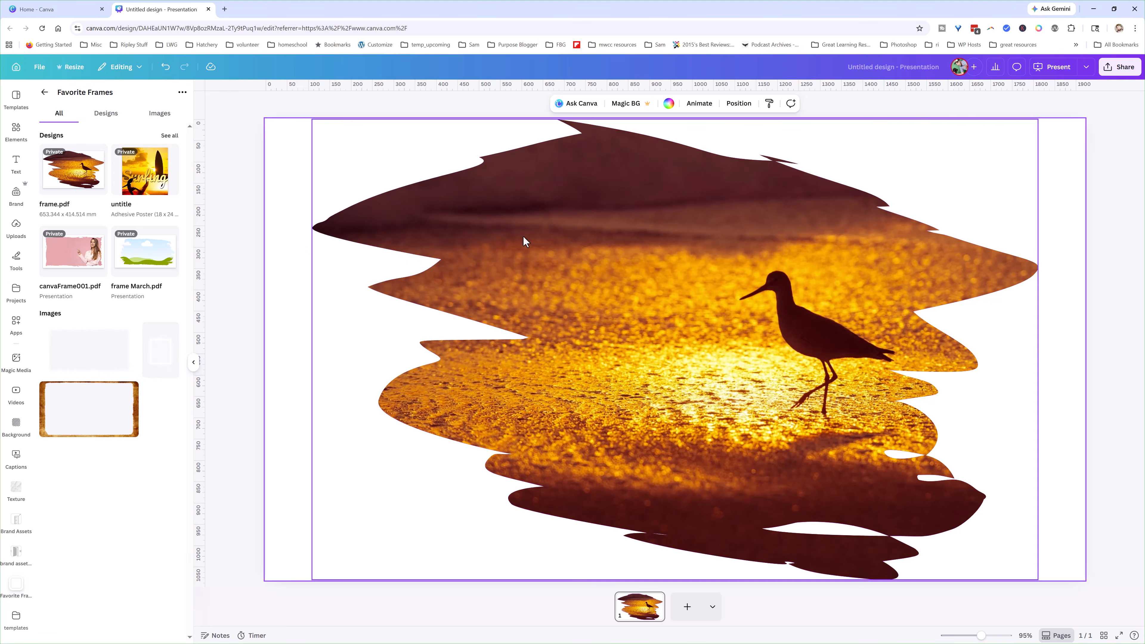
# Detach and delete the sunset bird image from the jagged frame, and fill the frame with the recently used photo of silhouetted people.
pyautogui.rightClick(672, 326)
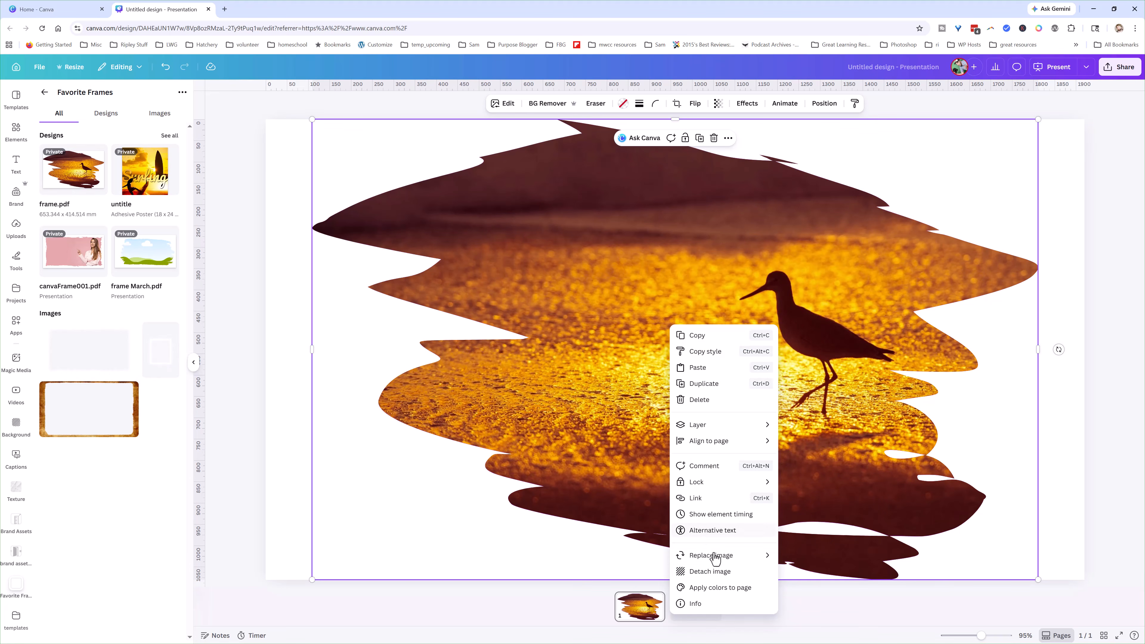
pyautogui.click(728, 570)
pyautogui.press('Delete')
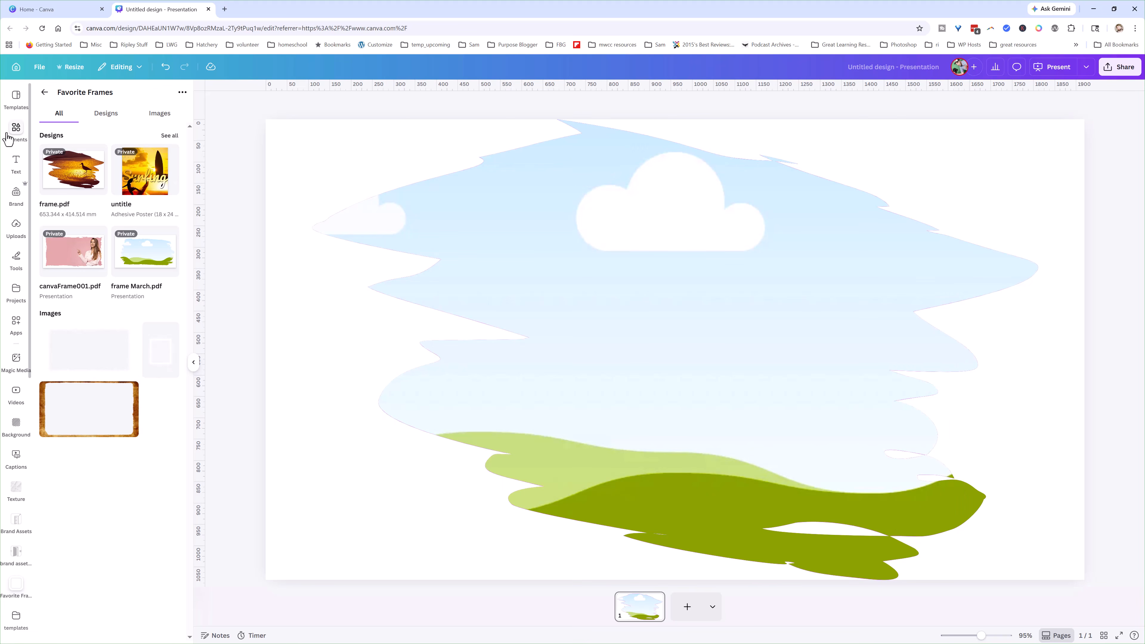
pyautogui.click(16, 130)
pyautogui.moveTo(74, 238); pyautogui.dragTo(533, 343)
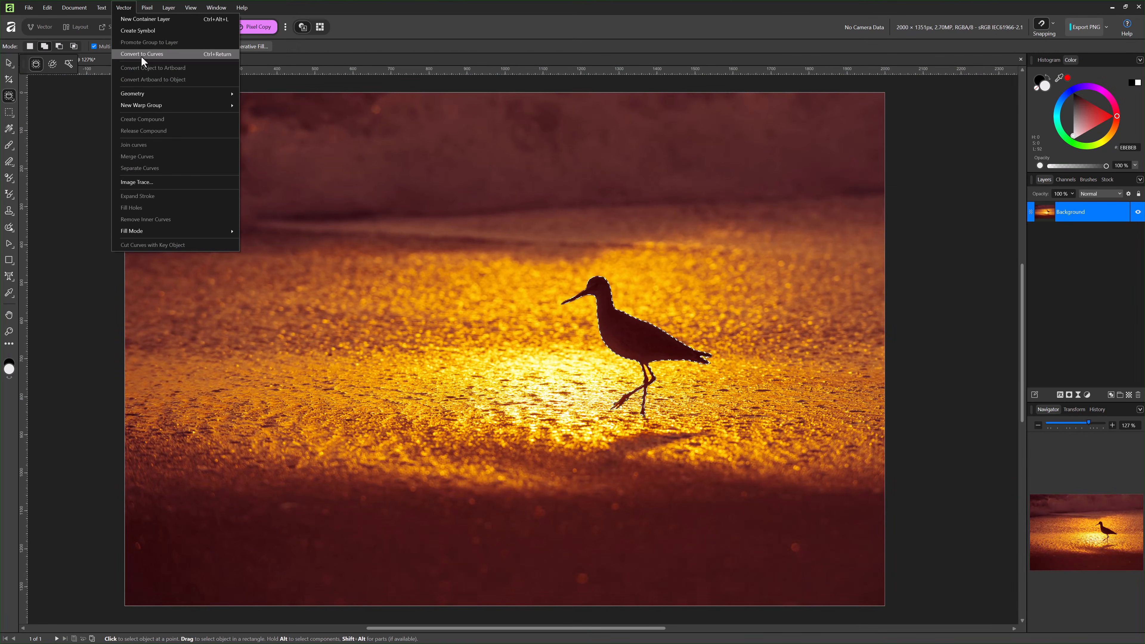
pyautogui.click(141, 57)
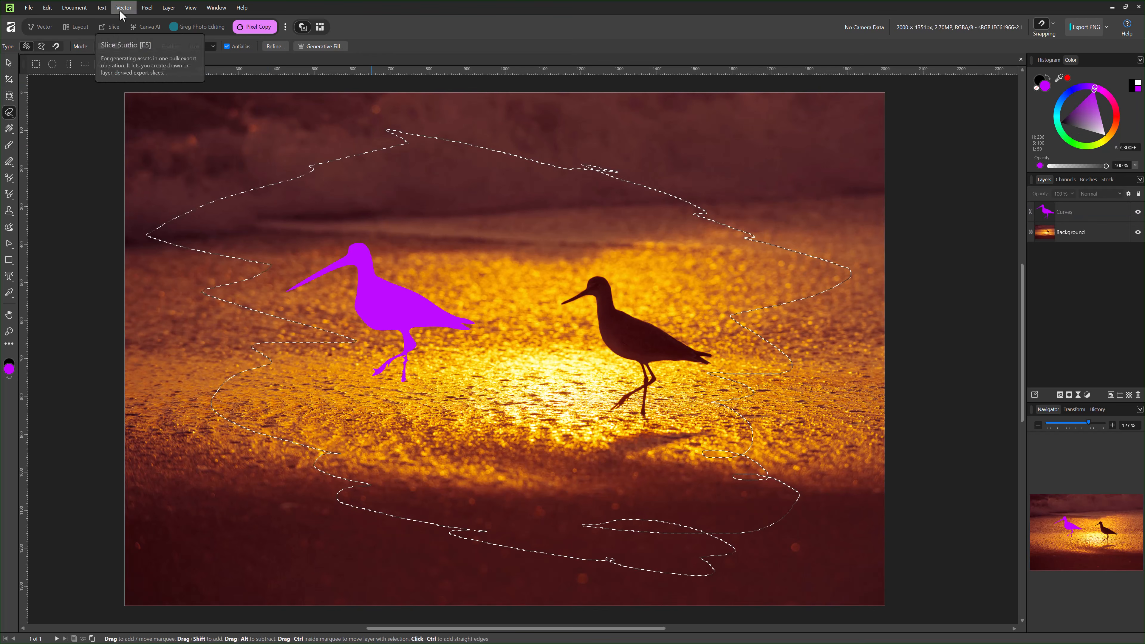
pyautogui.click(124, 8)
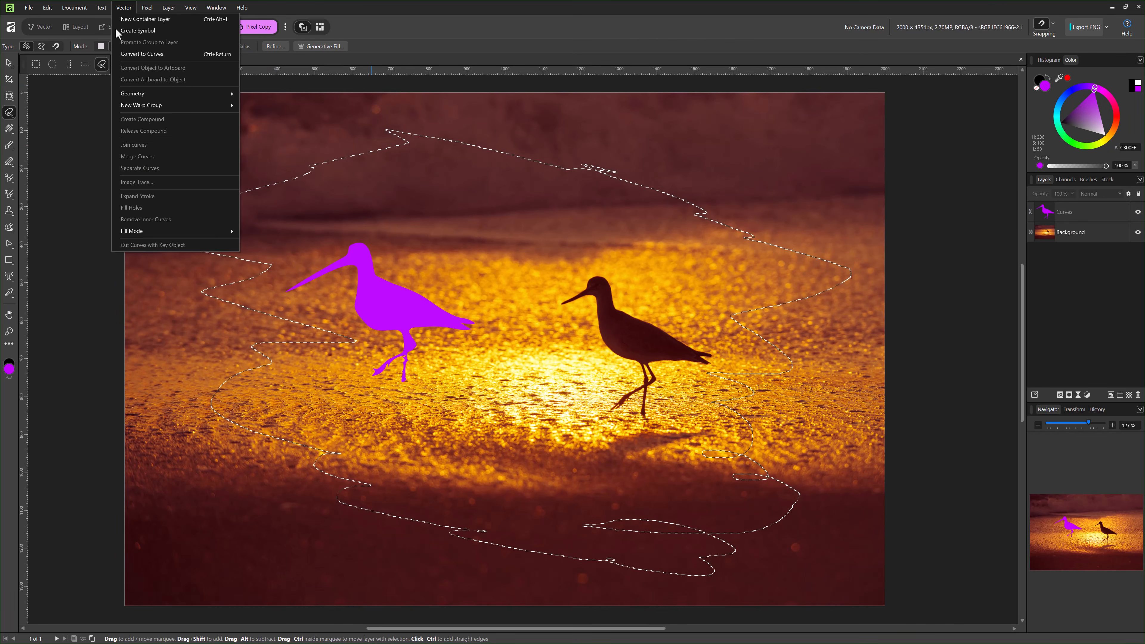
pyautogui.click(130, 55)
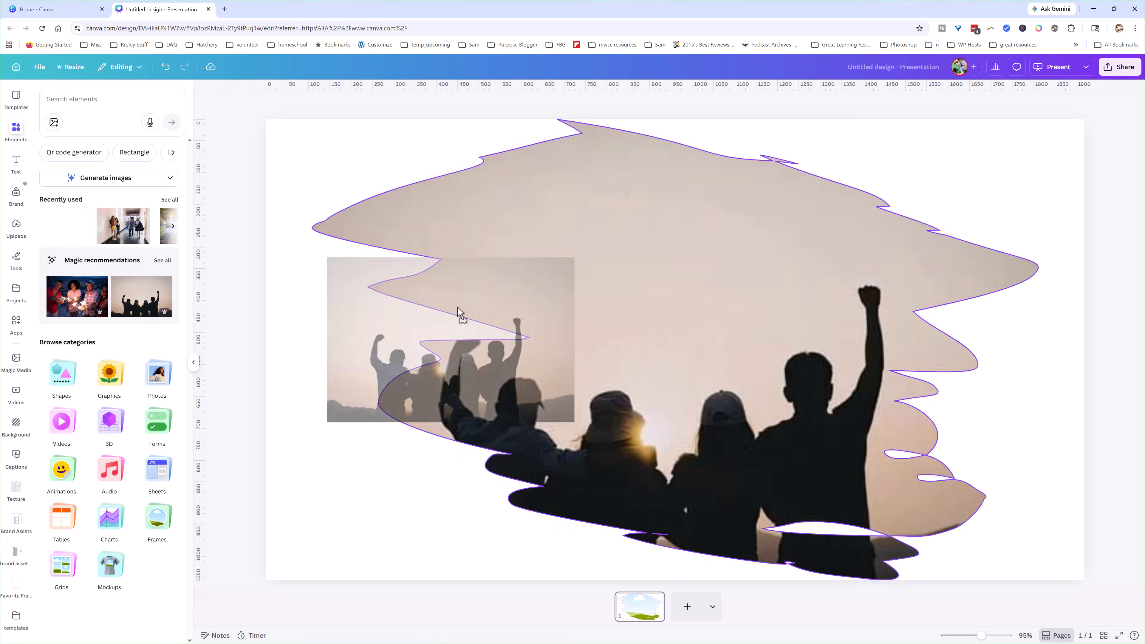
pyautogui.moveTo(458, 309); pyautogui.dragTo(552, 327)
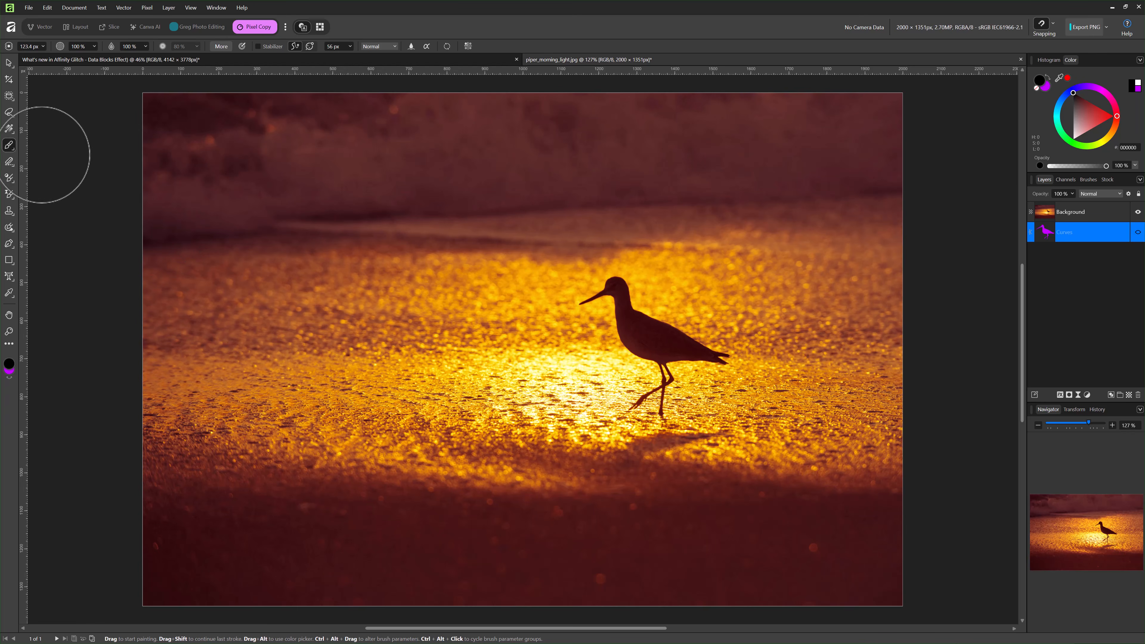
# Switch to Affinity, take the Paint Brush tool and choose the Round Brush from the 00 Current brushes.
pyautogui.rightClick(9, 145)
pyautogui.click(38, 143)
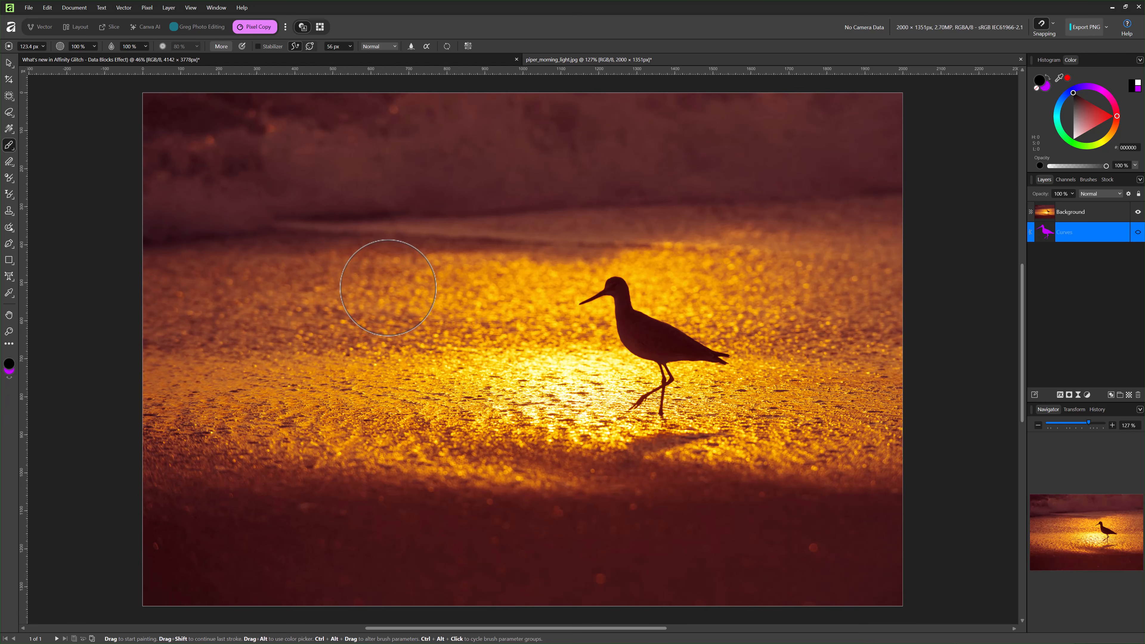
pyautogui.rightClick(389, 293)
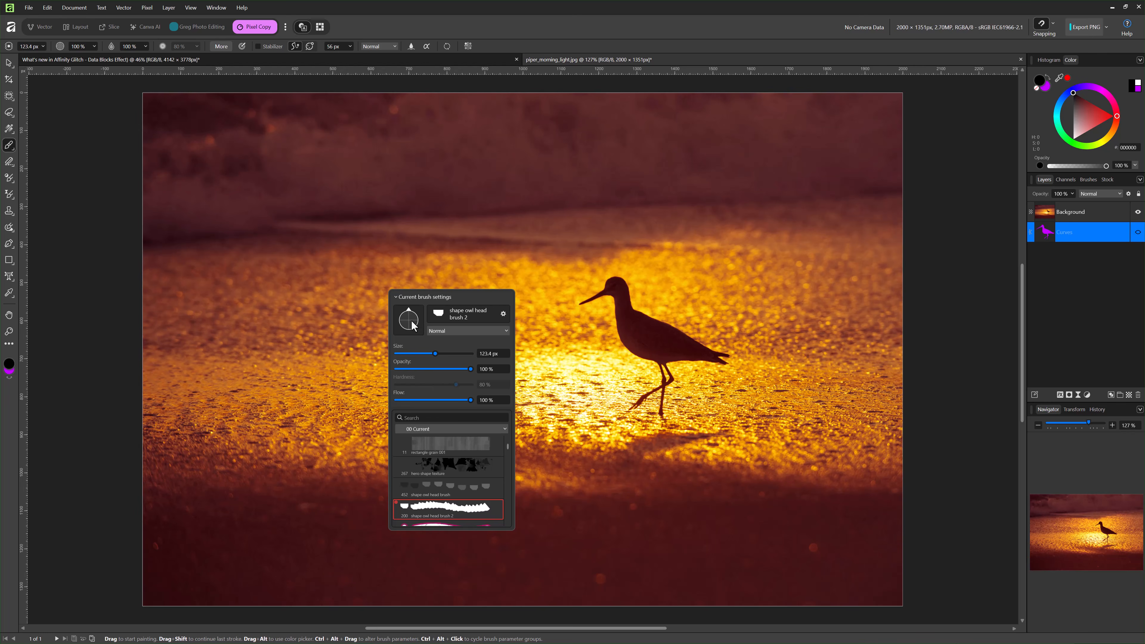
pyautogui.moveTo(409, 308); pyautogui.dragTo(408, 309)
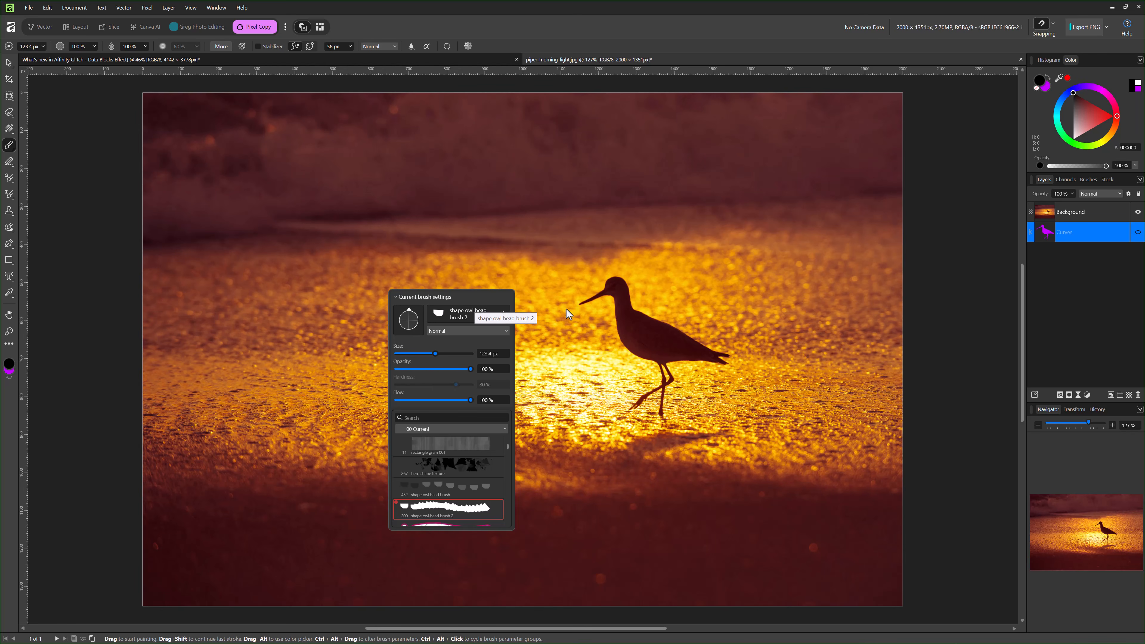
pyautogui.click(1091, 179)
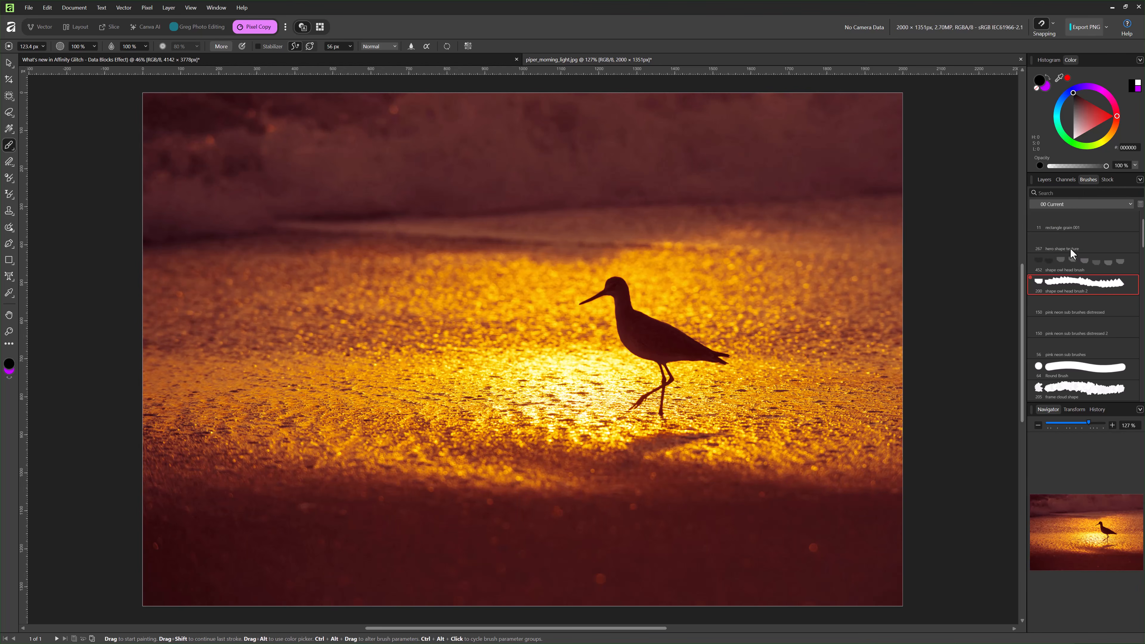
pyautogui.click(1065, 367)
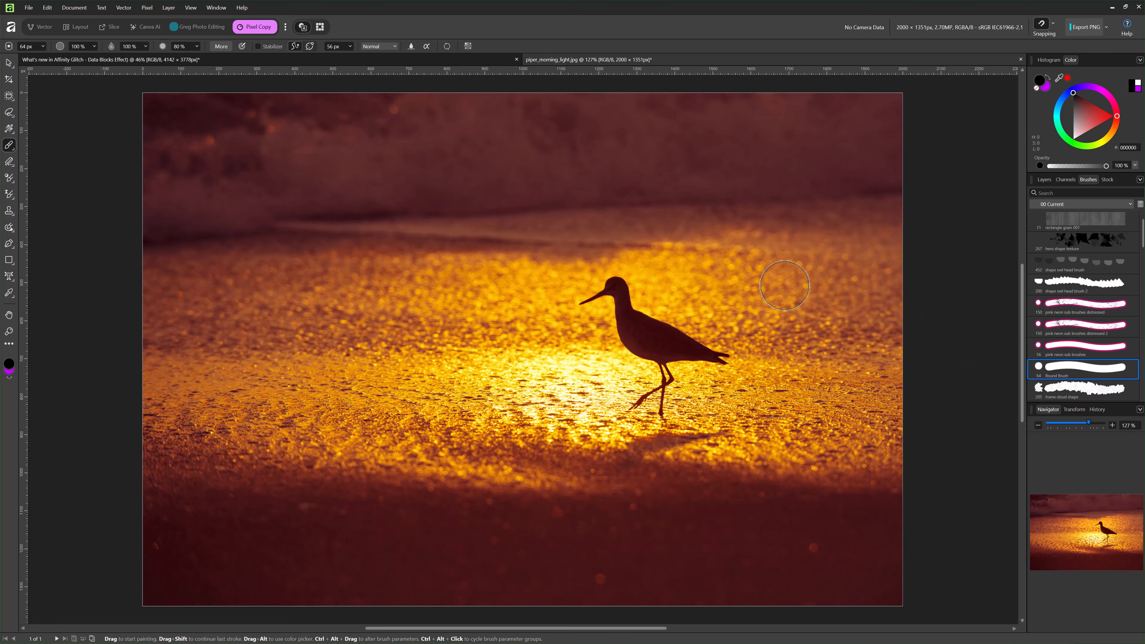
# Rotate and reshape the Round Brush's tip in the on-canvas brush settings, and look through the blend modes and brush list there.
pyautogui.rightClick(460, 248)
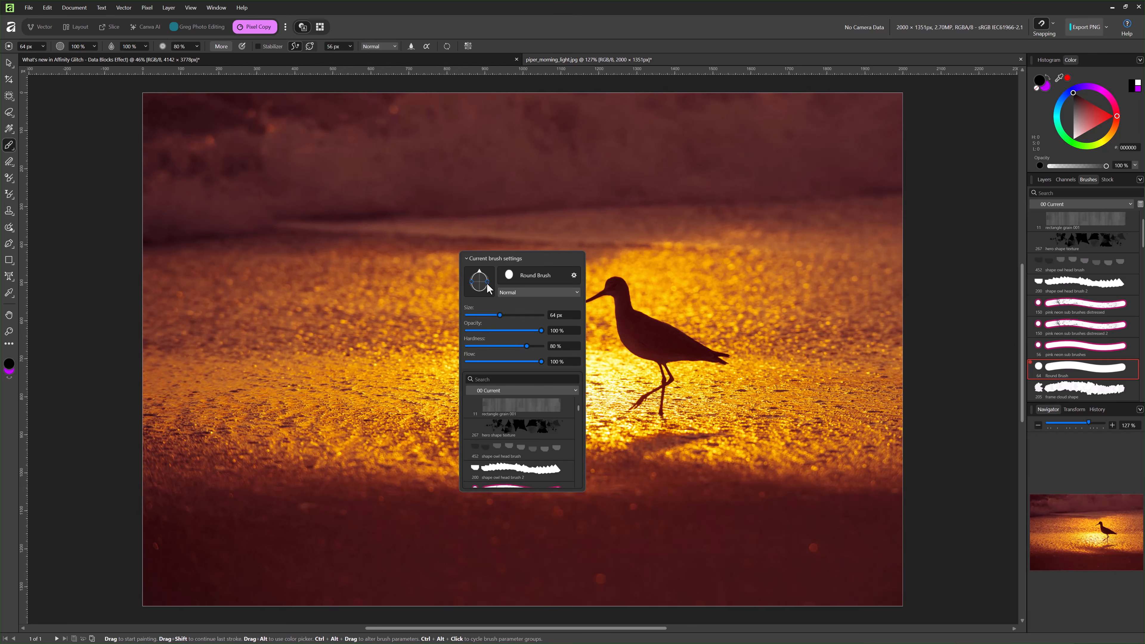
pyautogui.moveTo(480, 275); pyautogui.dragTo(476, 272)
pyautogui.click(534, 292)
pyautogui.click(534, 292)
pyautogui.scroll(-5, 520, 398)
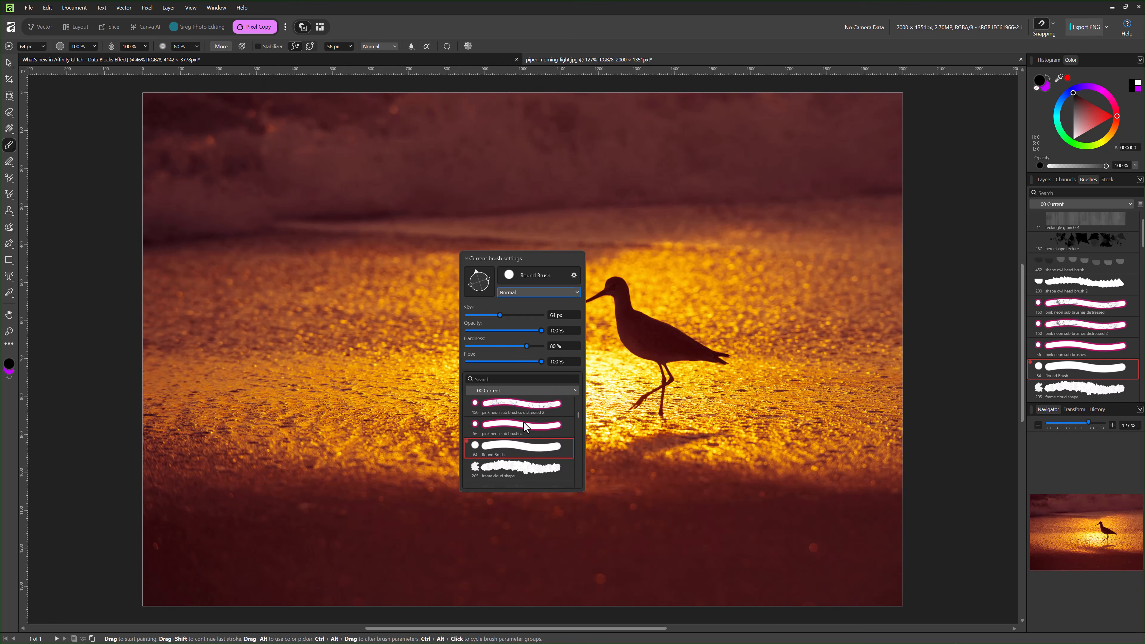
pyautogui.scroll(5, 523, 421)
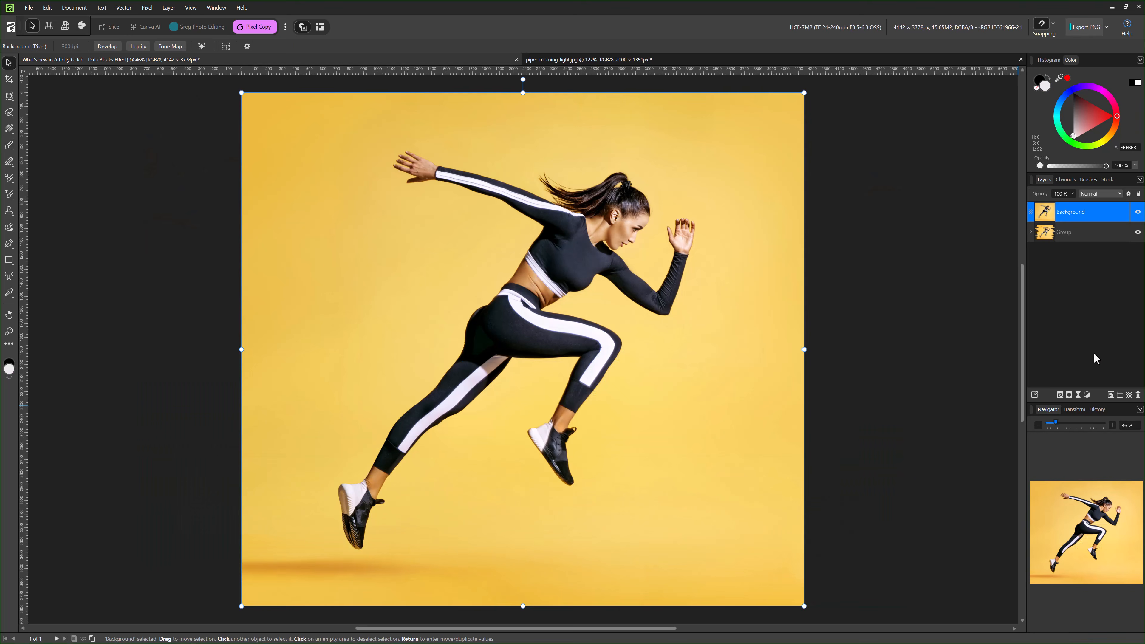
# Try the Ripple and Waves methods of a live Glitch filter on the Background layer, and delete the filter.
pyautogui.click(1077, 395)
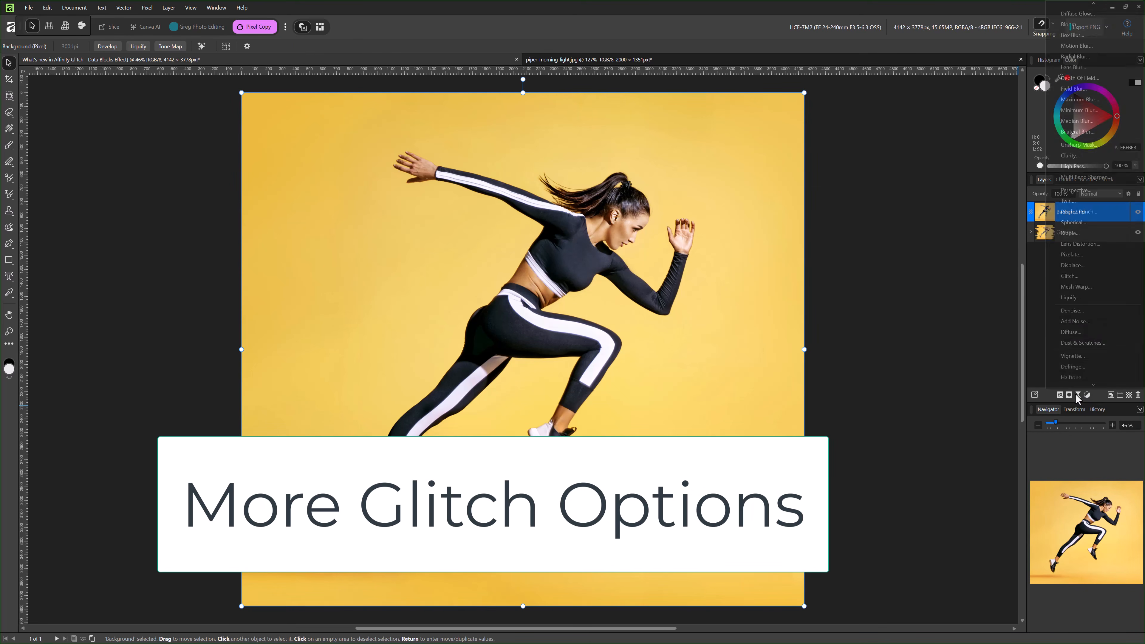
pyautogui.click(1069, 276)
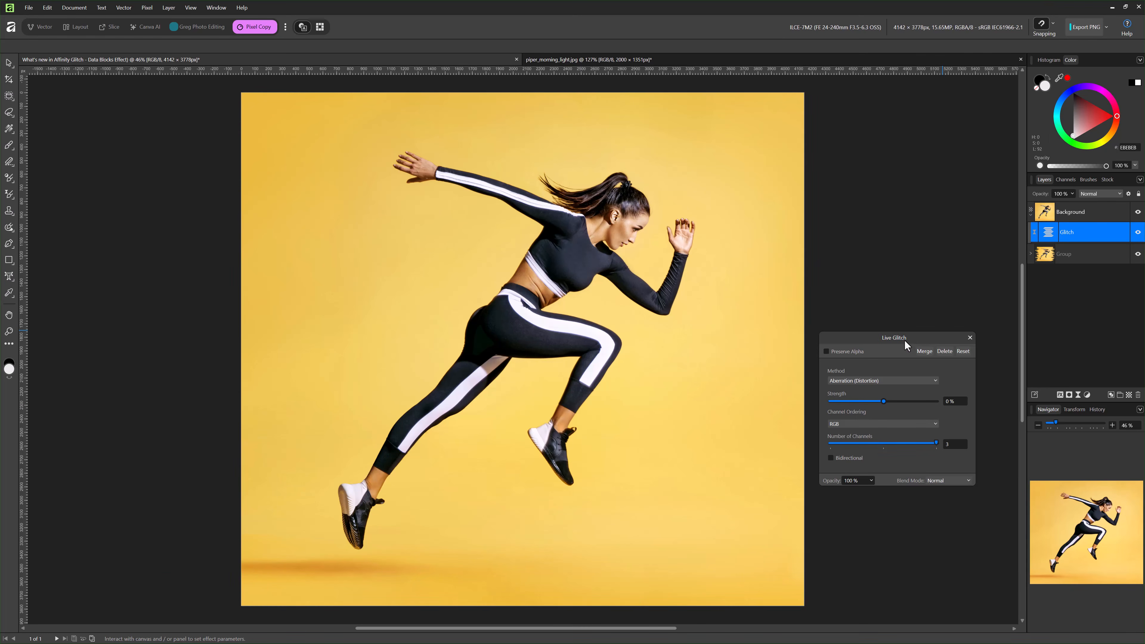
pyautogui.moveTo(904, 339); pyautogui.dragTo(905, 269)
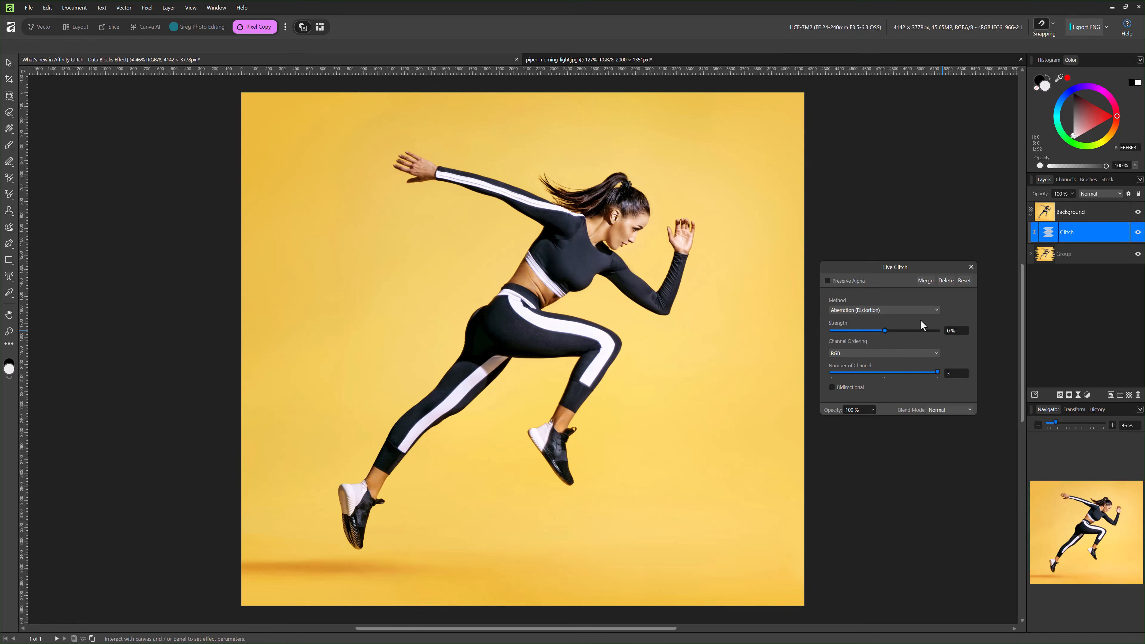
pyautogui.click(930, 312)
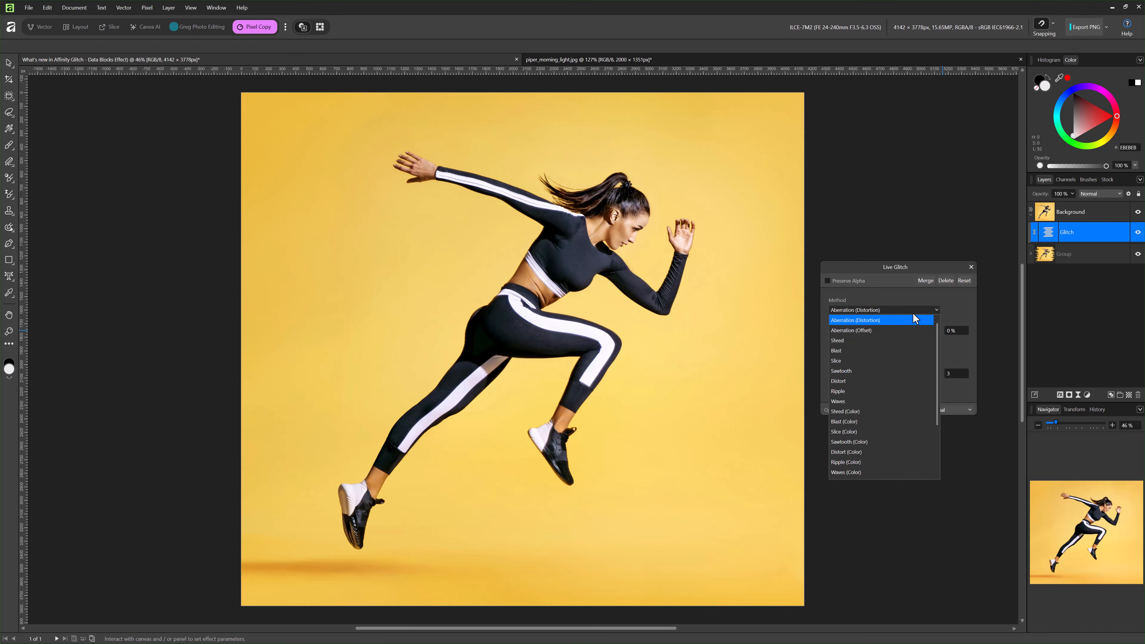
pyautogui.click(844, 390)
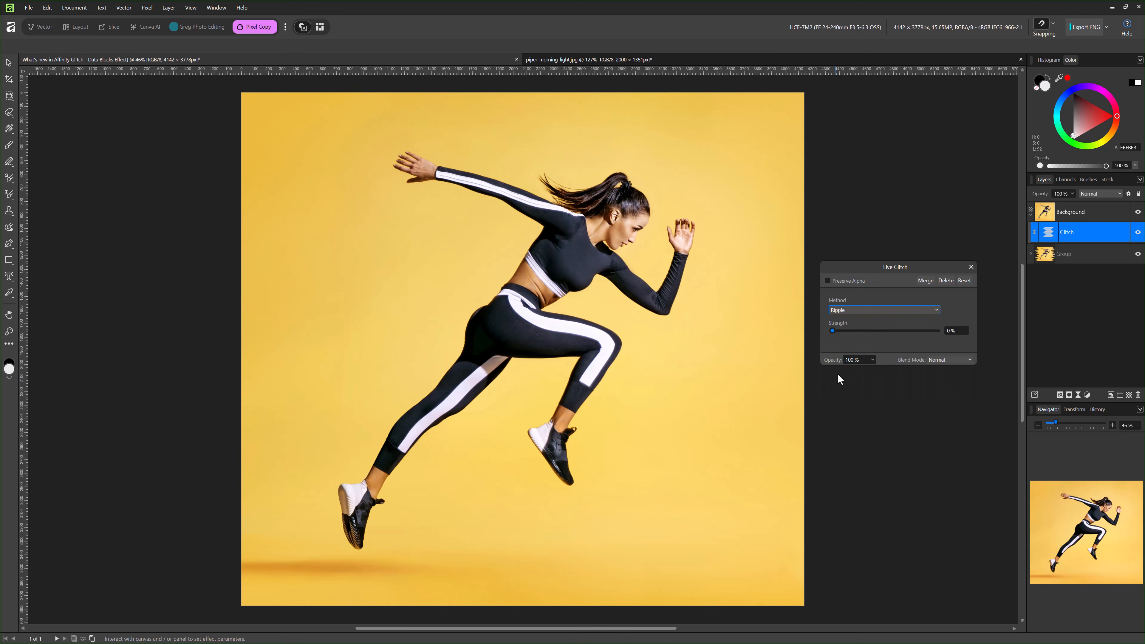
pyautogui.moveTo(844, 331); pyautogui.dragTo(813, 327)
pyautogui.click(867, 310)
pyautogui.click(845, 330)
pyautogui.click(970, 268)
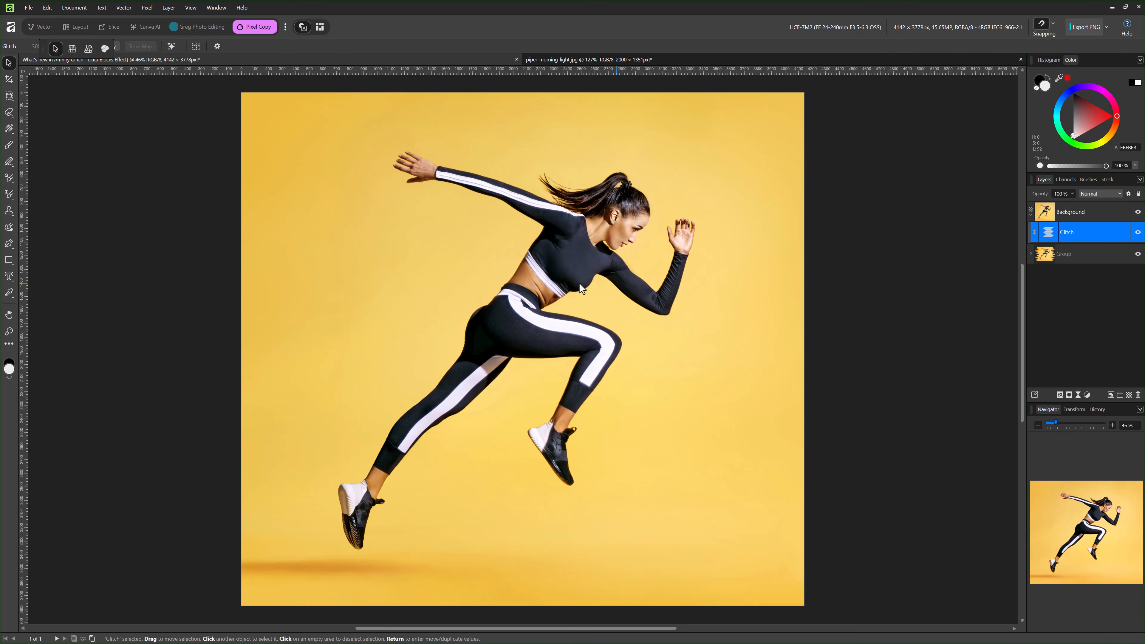
pyautogui.doubleClick(1048, 233)
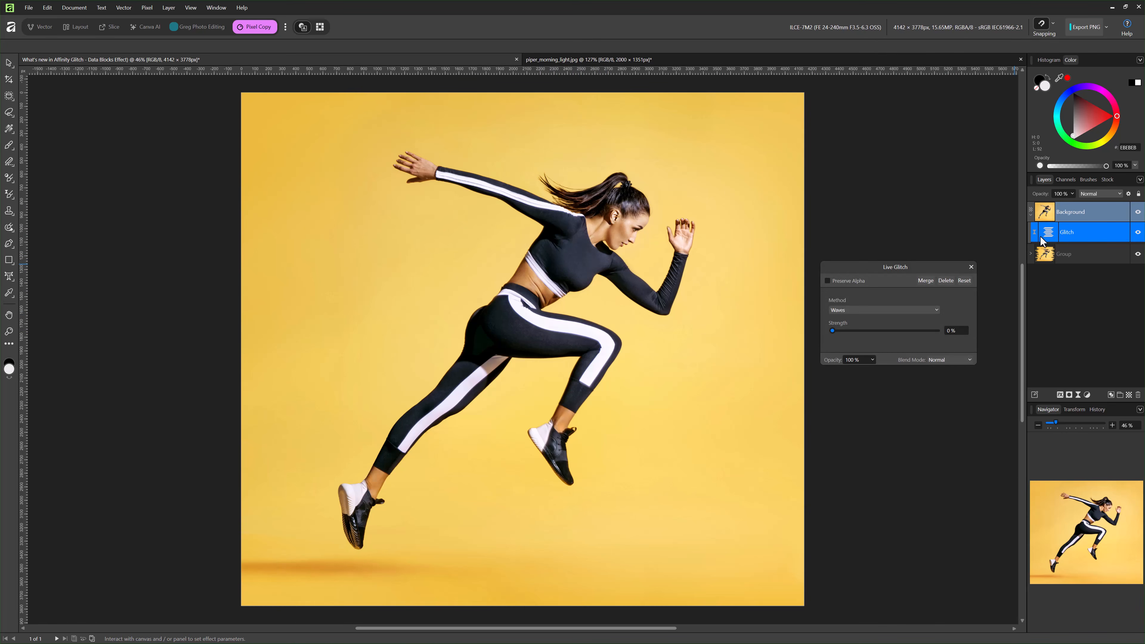
pyautogui.click(947, 281)
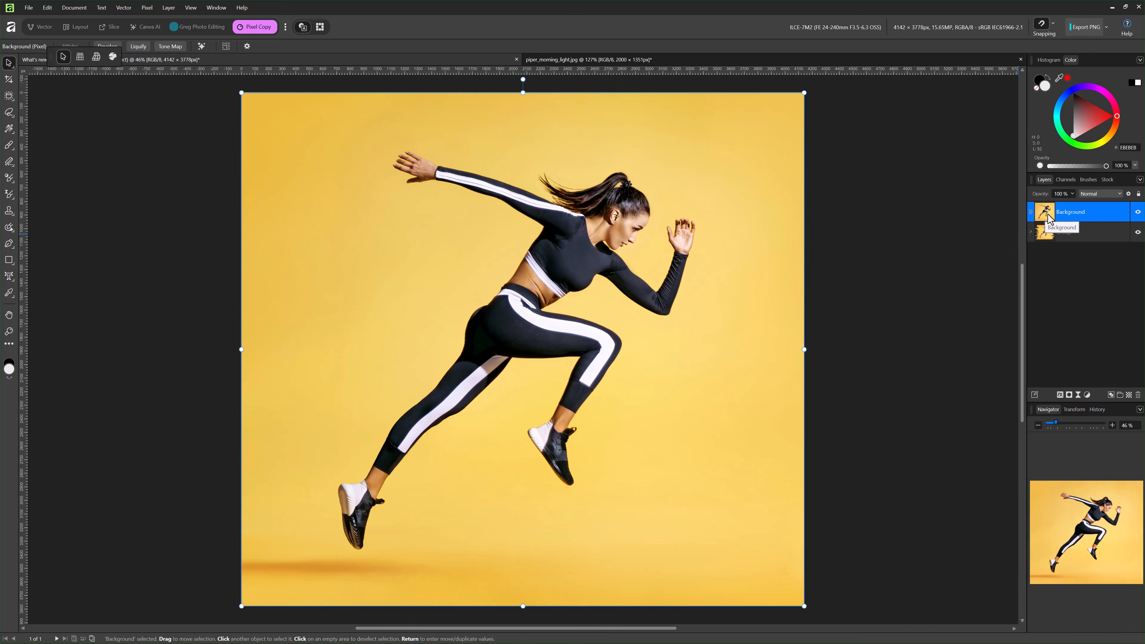
# Select the running woman with the Object Selection tool and duplicate her onto a separate layer.
pyautogui.click(11, 99)
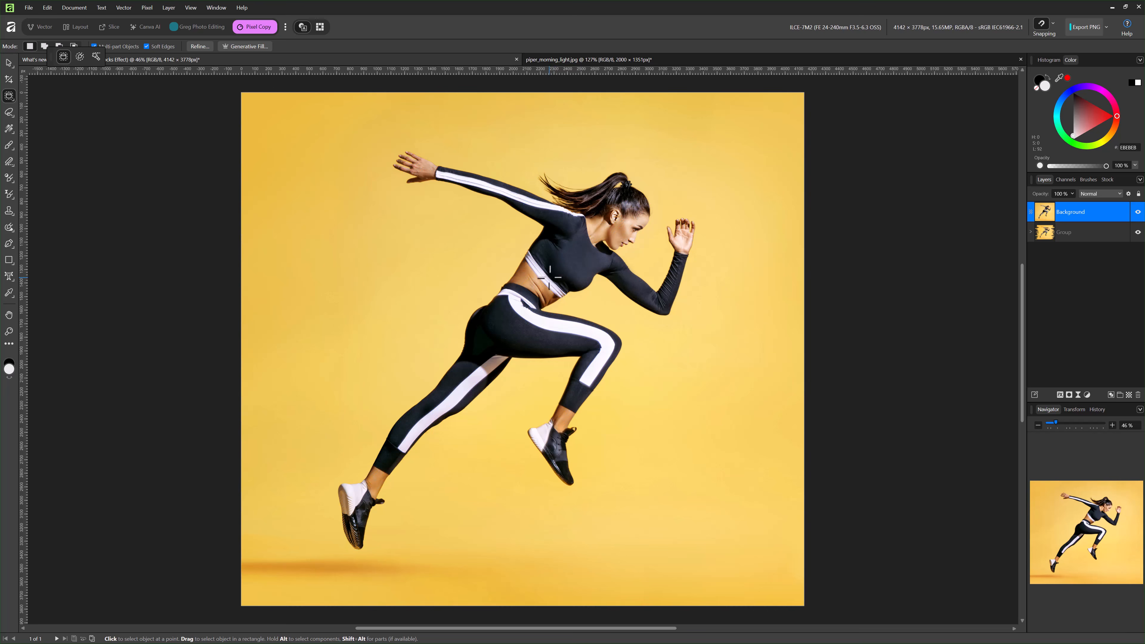
pyautogui.click(504, 329)
pyautogui.hotkey('ctrl', 'j')
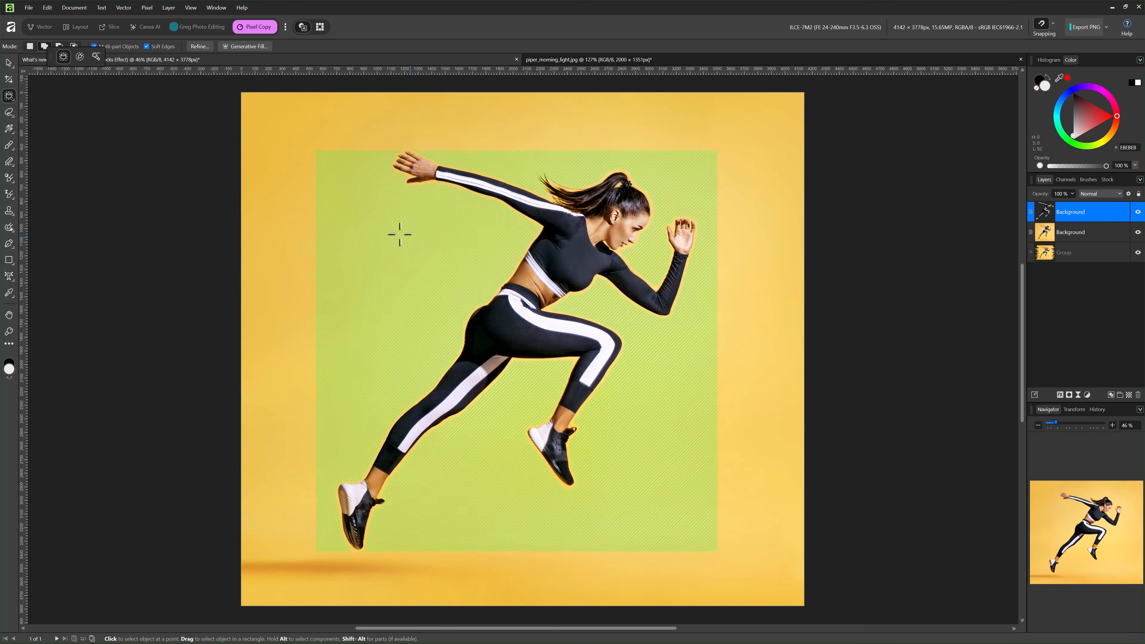
# Add a live Glitch filter to the cut-out runner layer and choose the Data Blocks method.
pyautogui.click(1076, 395)
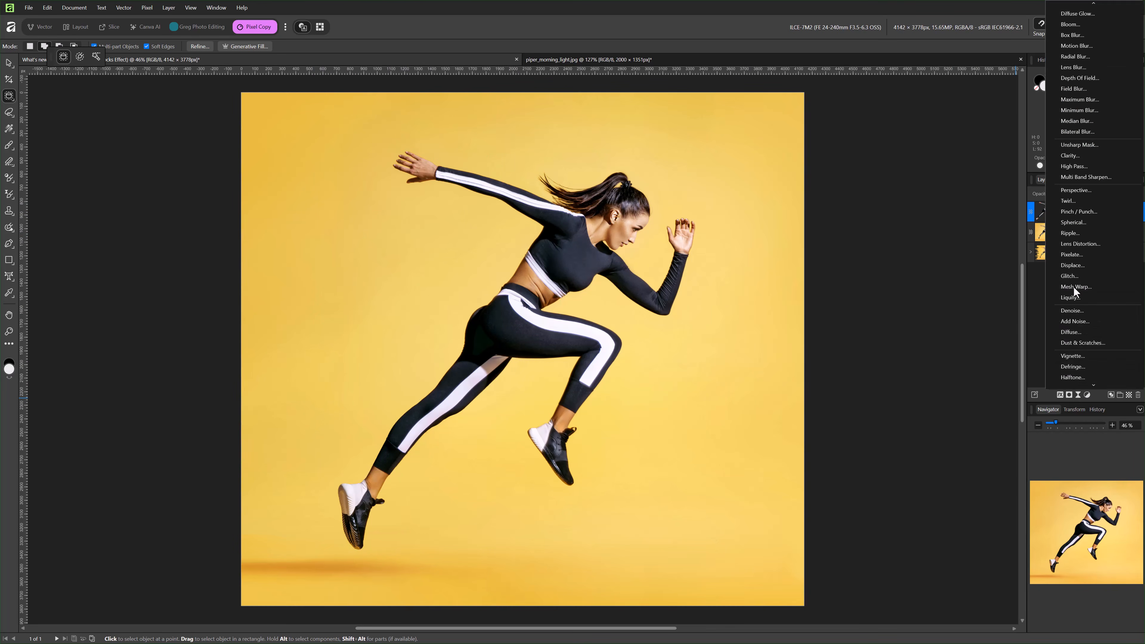
pyautogui.click(1069, 277)
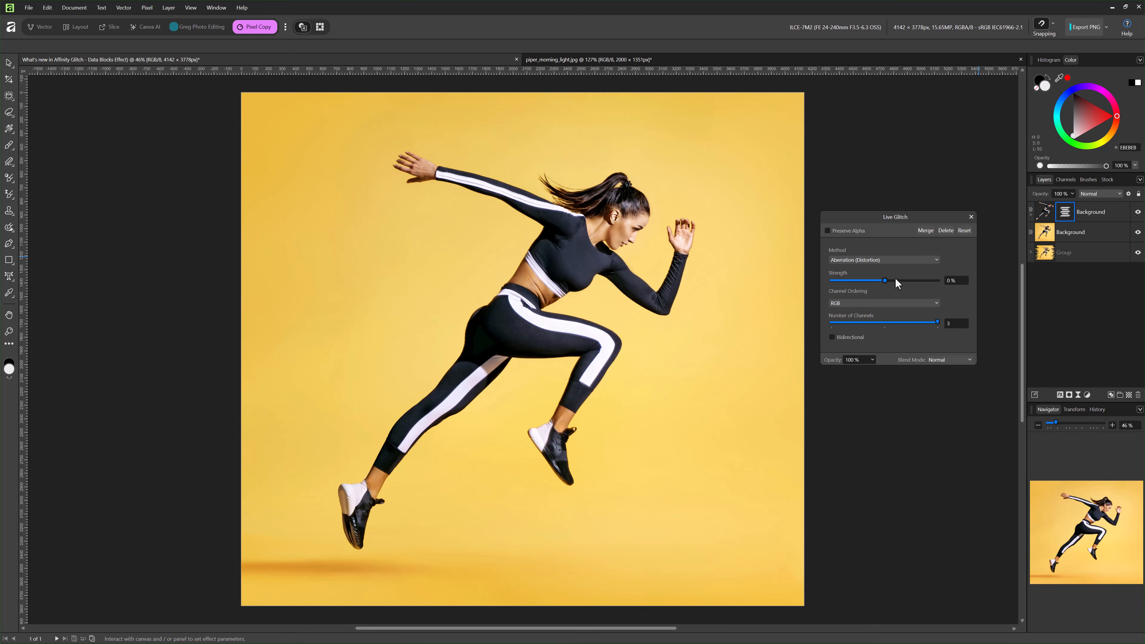
pyautogui.click(929, 261)
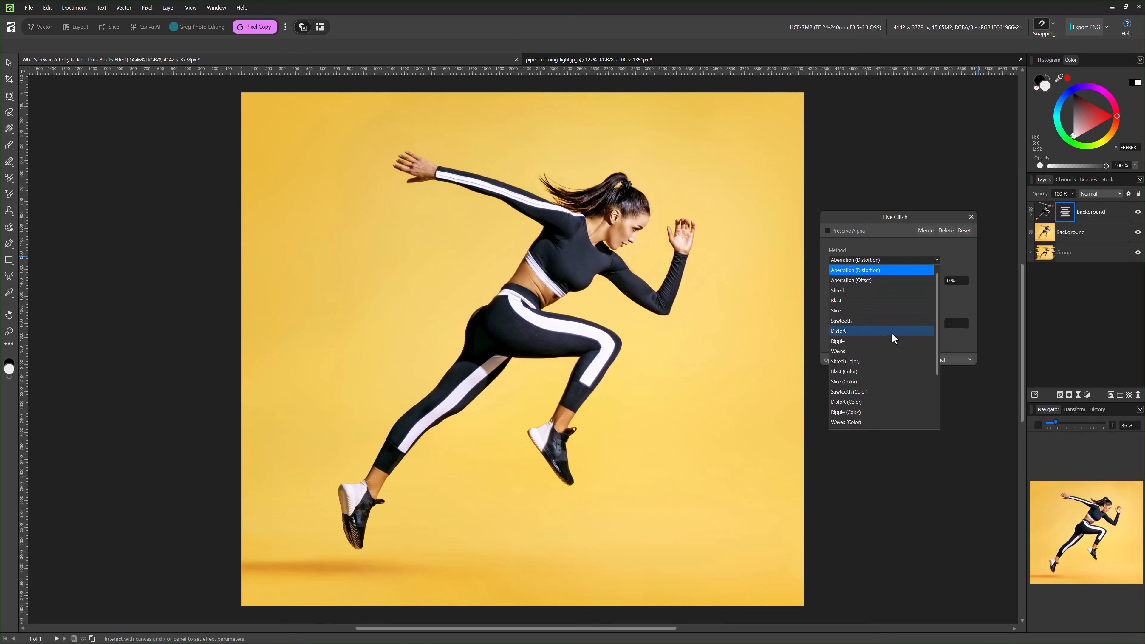
pyautogui.scroll(-3, 901, 335)
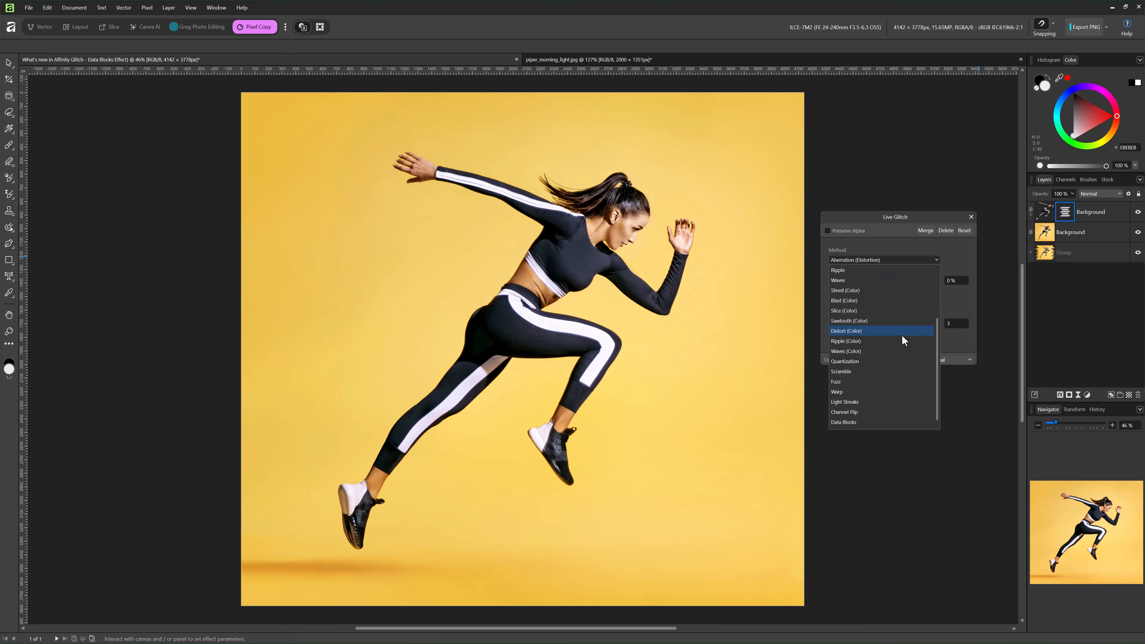
pyautogui.click(842, 423)
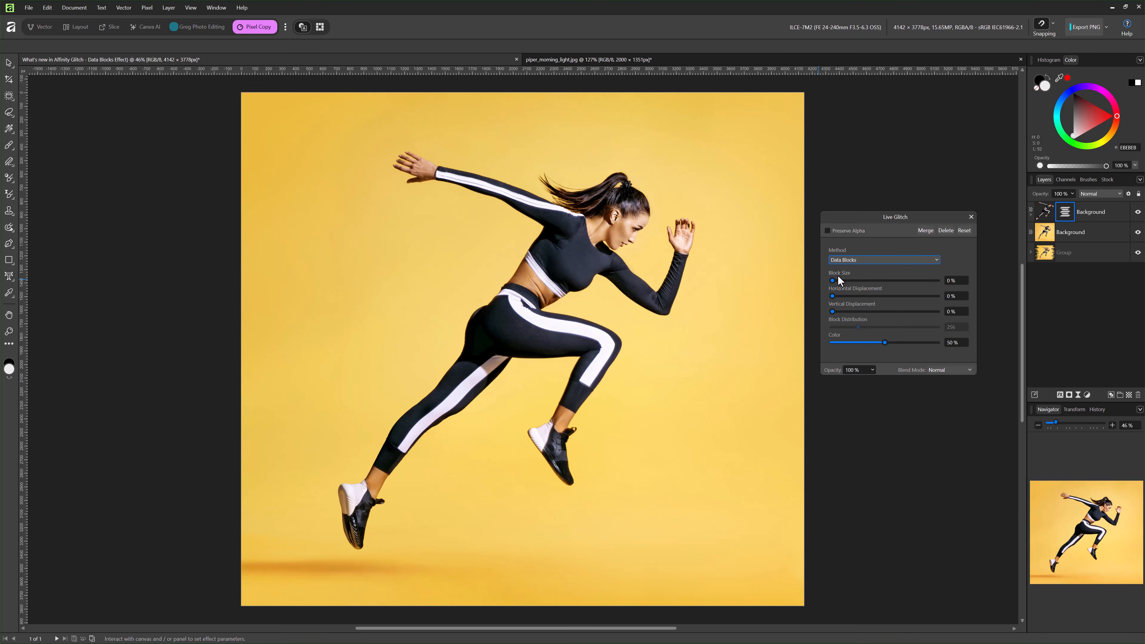
# Set the Data Blocks glitch to 13% block size, 100% horizontal displacement, block distribution 1016 and 26% color.
pyautogui.moveTo(832, 280); pyautogui.dragTo(858, 342)
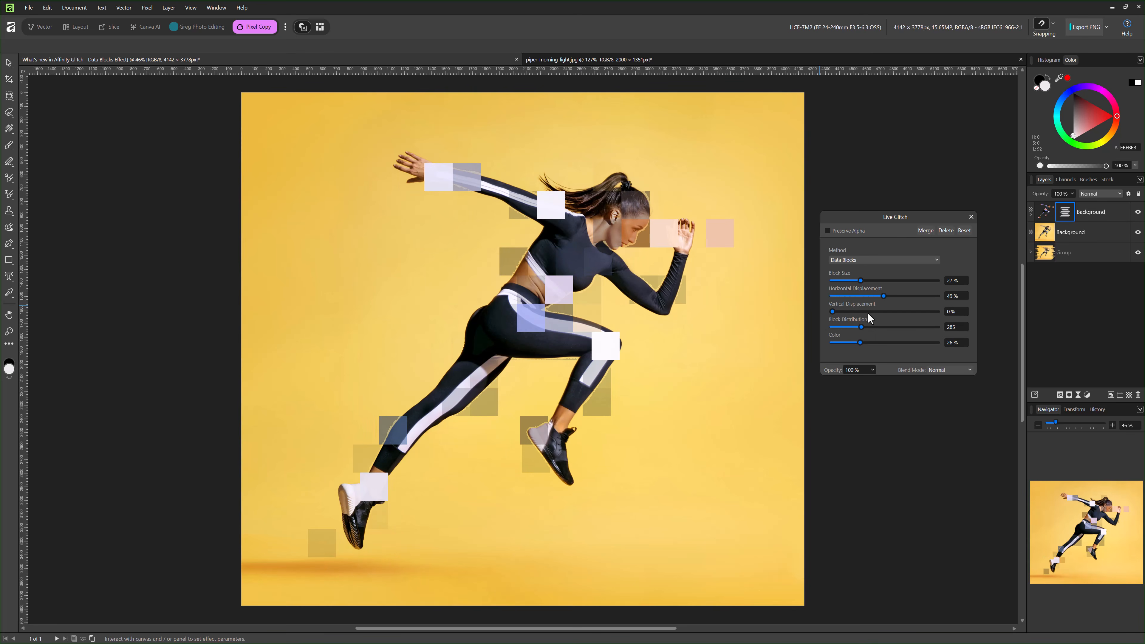
pyautogui.moveTo(884, 302); pyautogui.dragTo(962, 299)
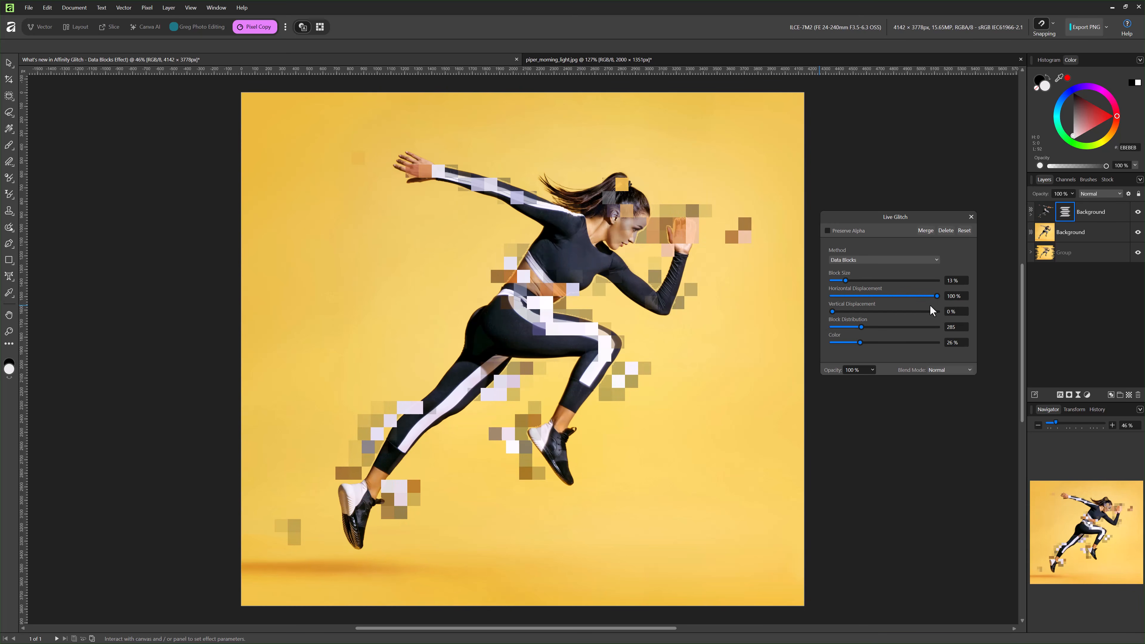
pyautogui.moveTo(861, 326); pyautogui.dragTo(936, 328)
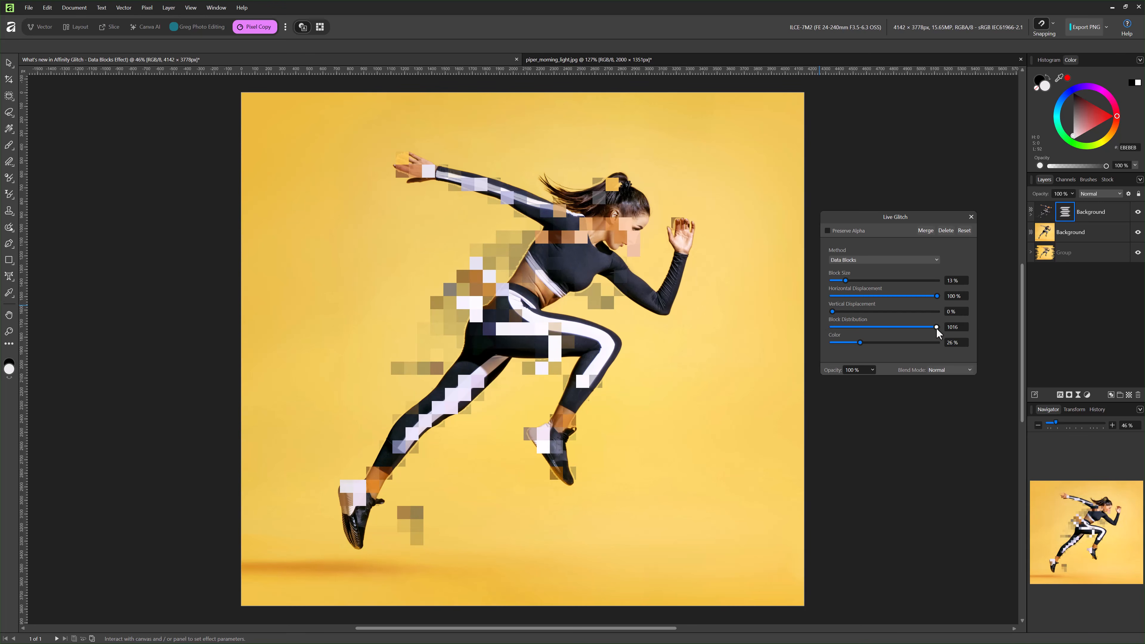
pyautogui.click(971, 217)
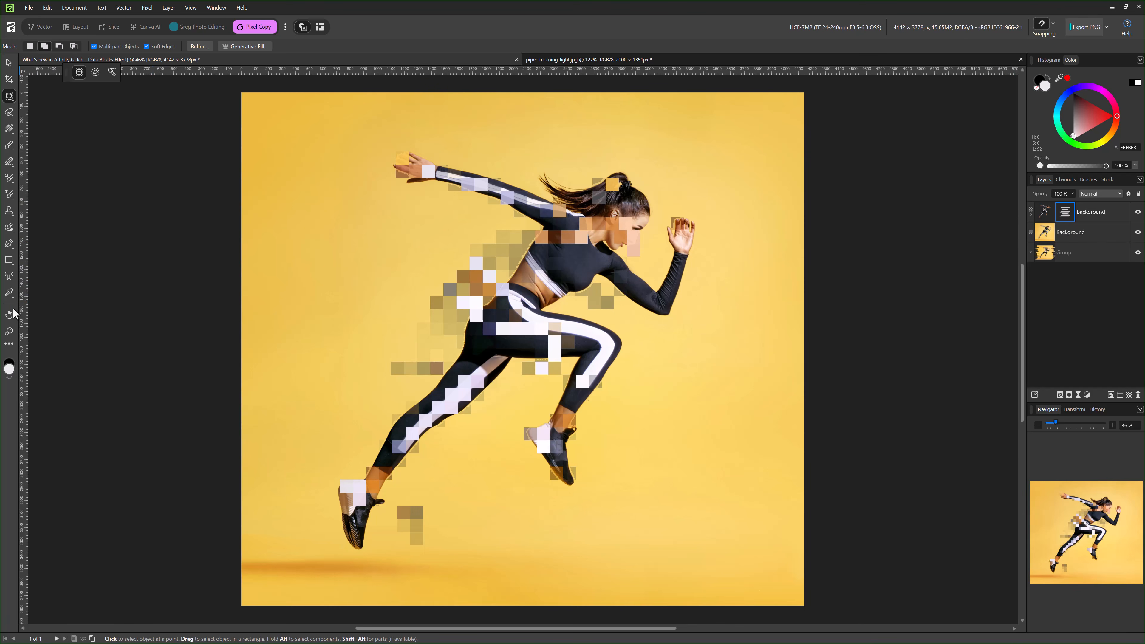
# Draw a polygon with the Pen tool around the runner's trailing half and convert it to a pixel selection.
pyautogui.click(8, 245)
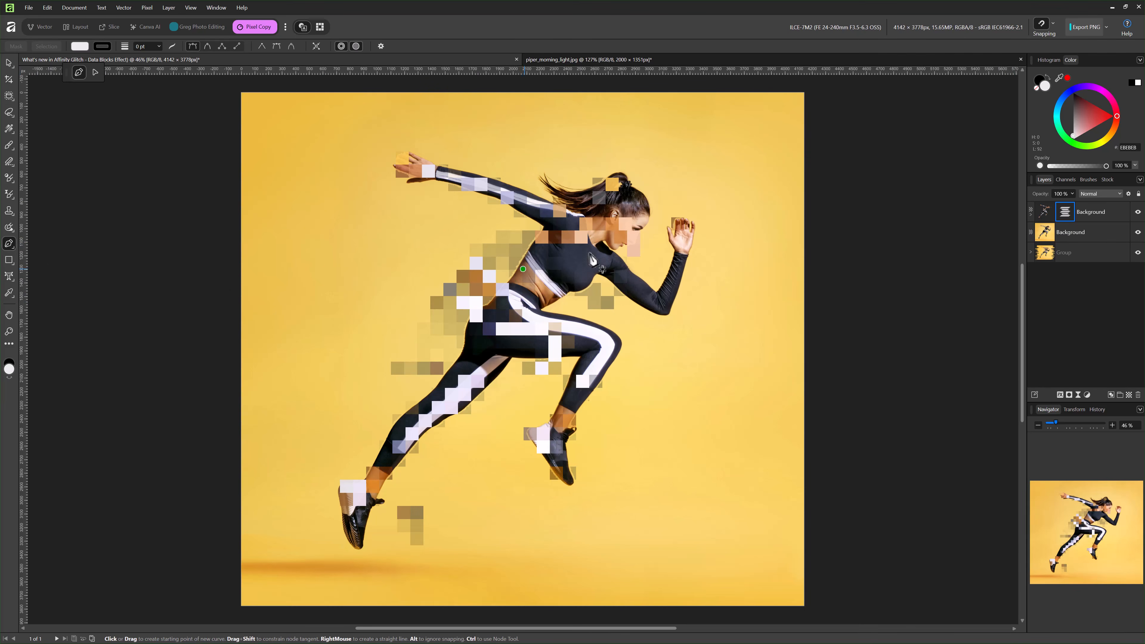
pyautogui.click(689, 131)
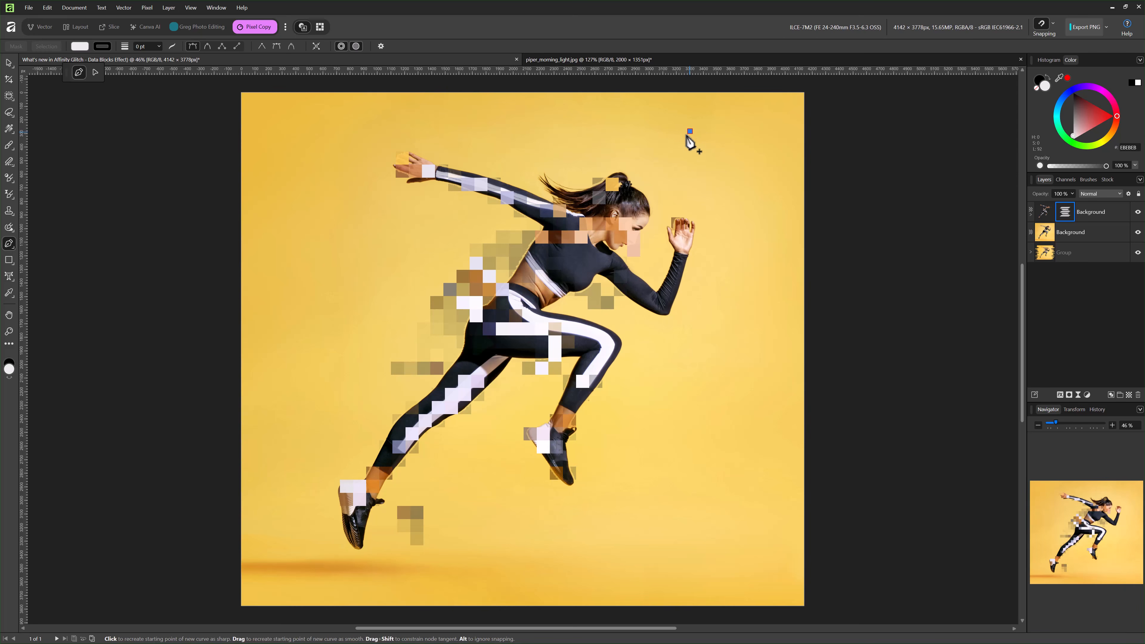
pyautogui.click(317, 551)
pyautogui.click(290, 211)
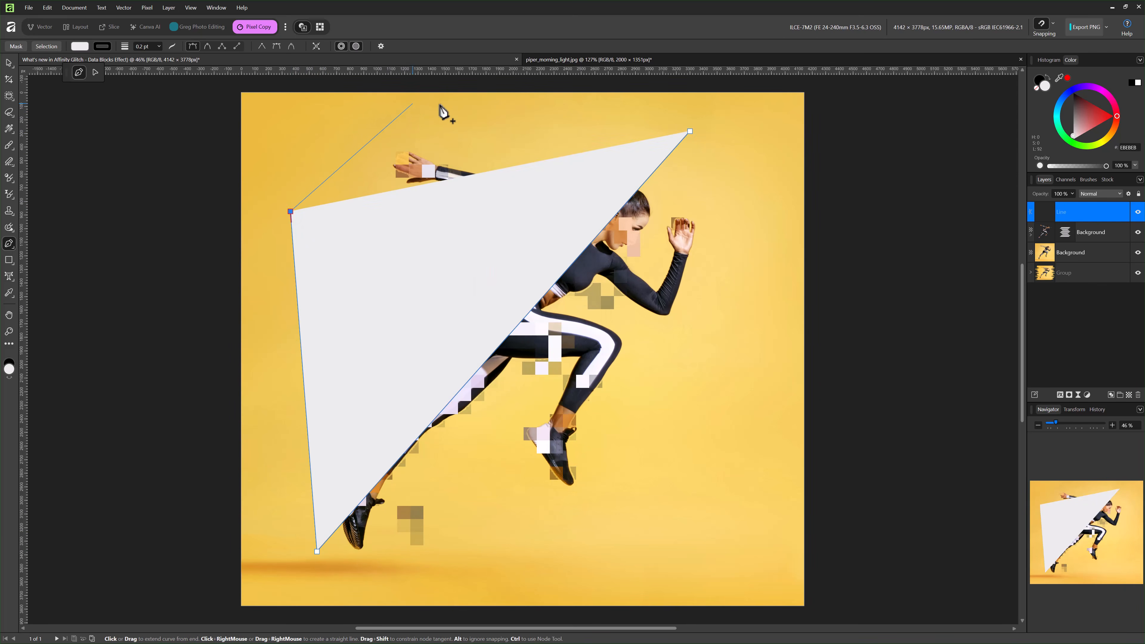
pyautogui.click(450, 102)
pyautogui.click(633, 103)
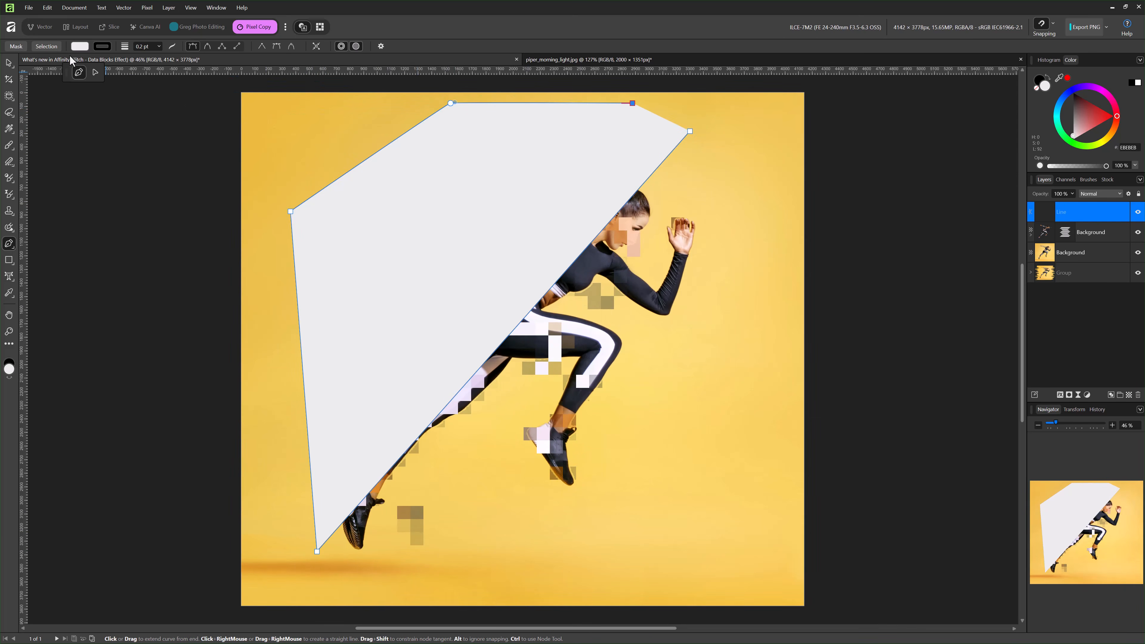
pyautogui.click(50, 47)
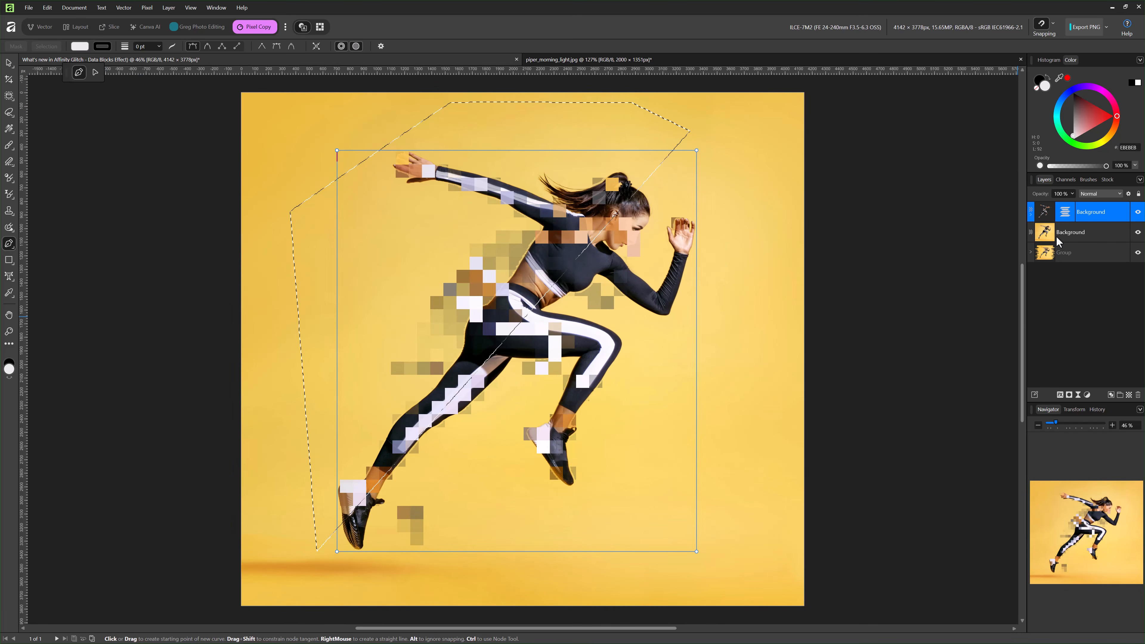
# Create a mask from the selection and nest it on the runner layer's Glitch filter.
pyautogui.click(1030, 214)
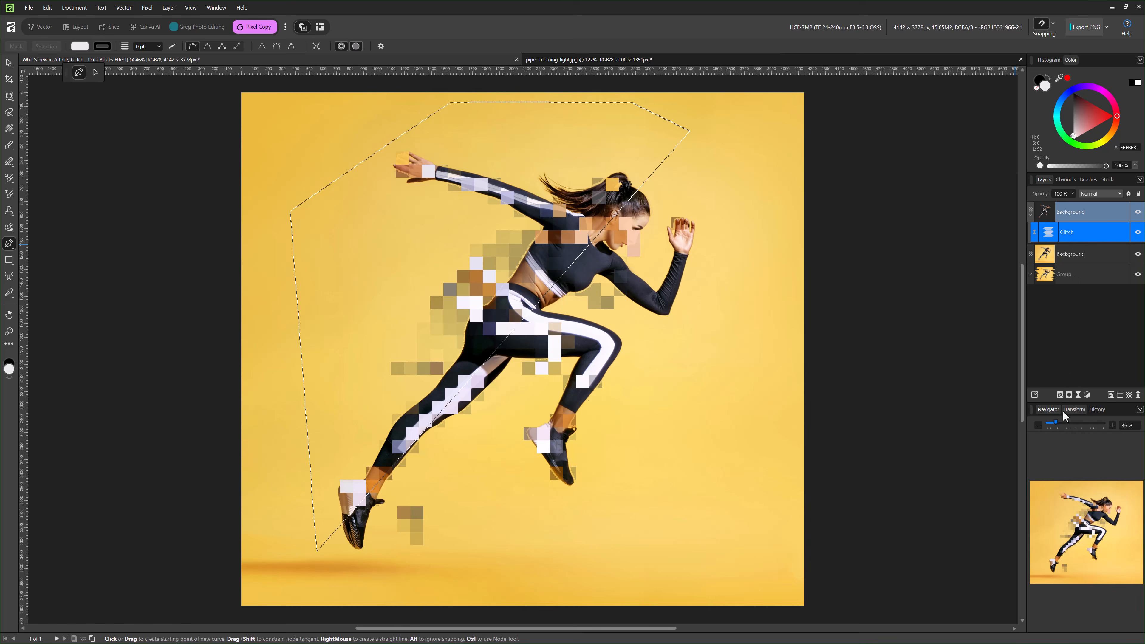
pyautogui.click(1068, 395)
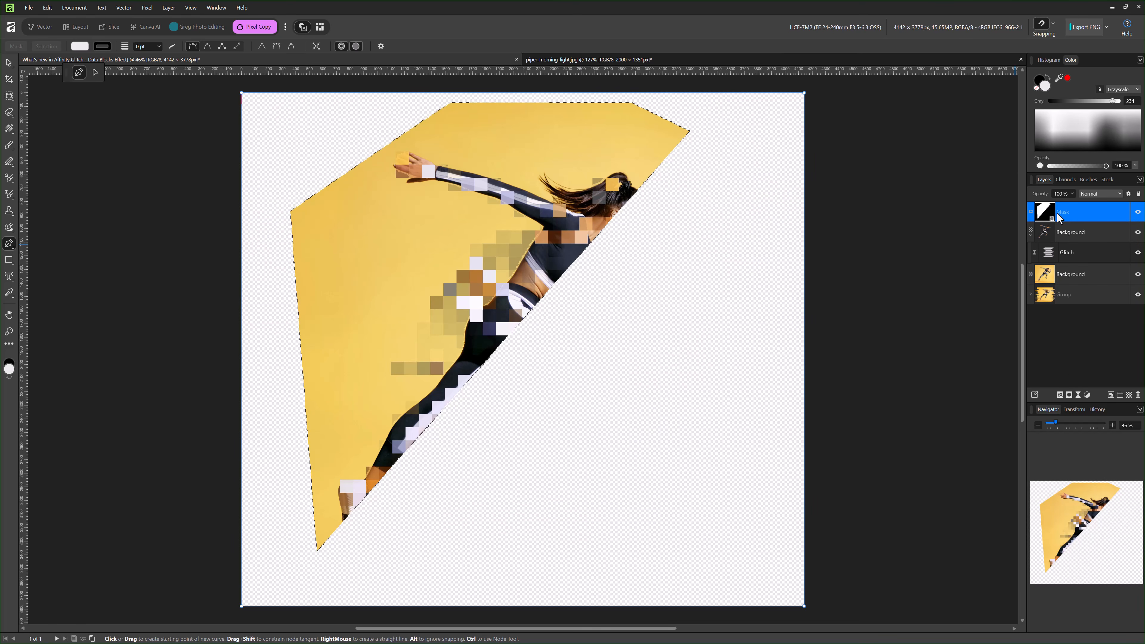
pyautogui.moveTo(1049, 209); pyautogui.dragTo(1059, 249)
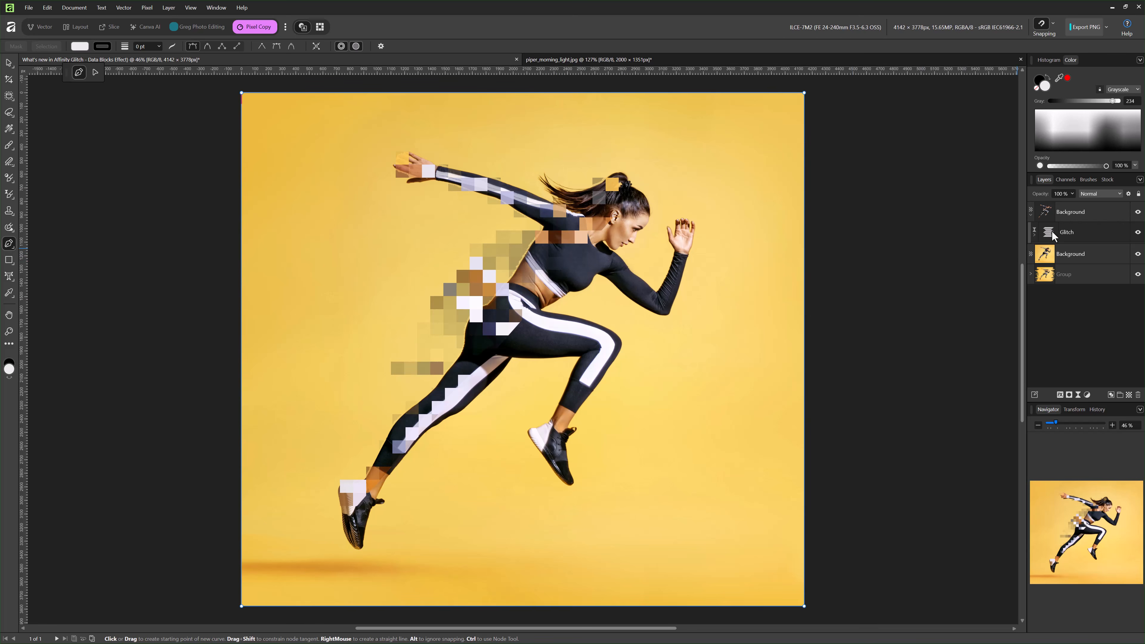
pyautogui.click(1031, 215)
pyautogui.click(1031, 216)
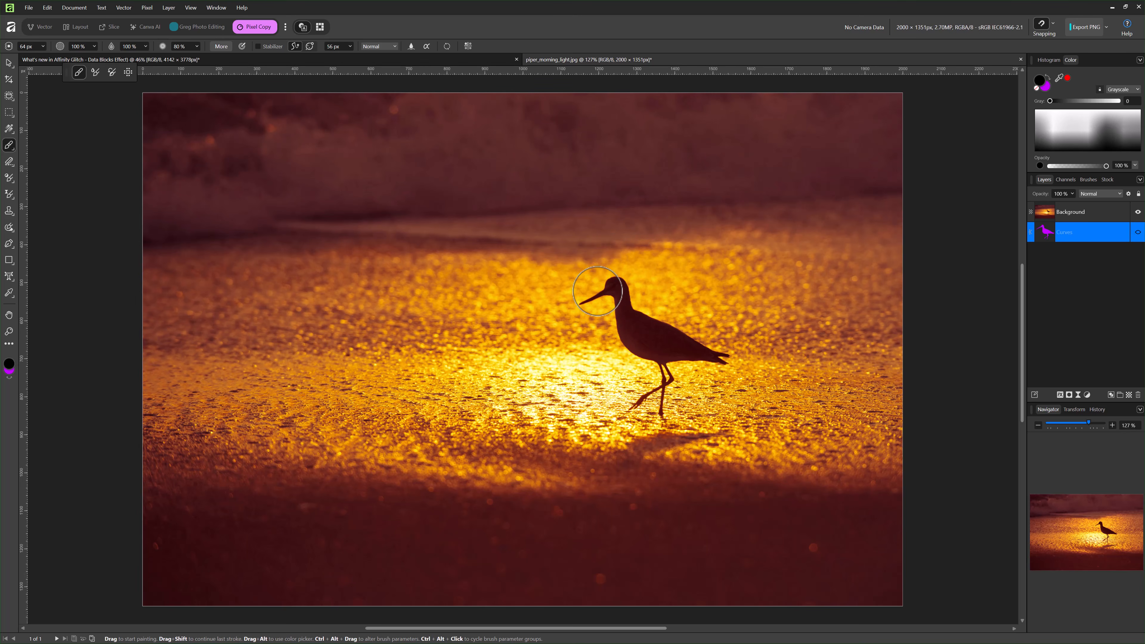
# Open the bird photo DSC_3460.JPG from the photo folder.
pyautogui.click(28, 7)
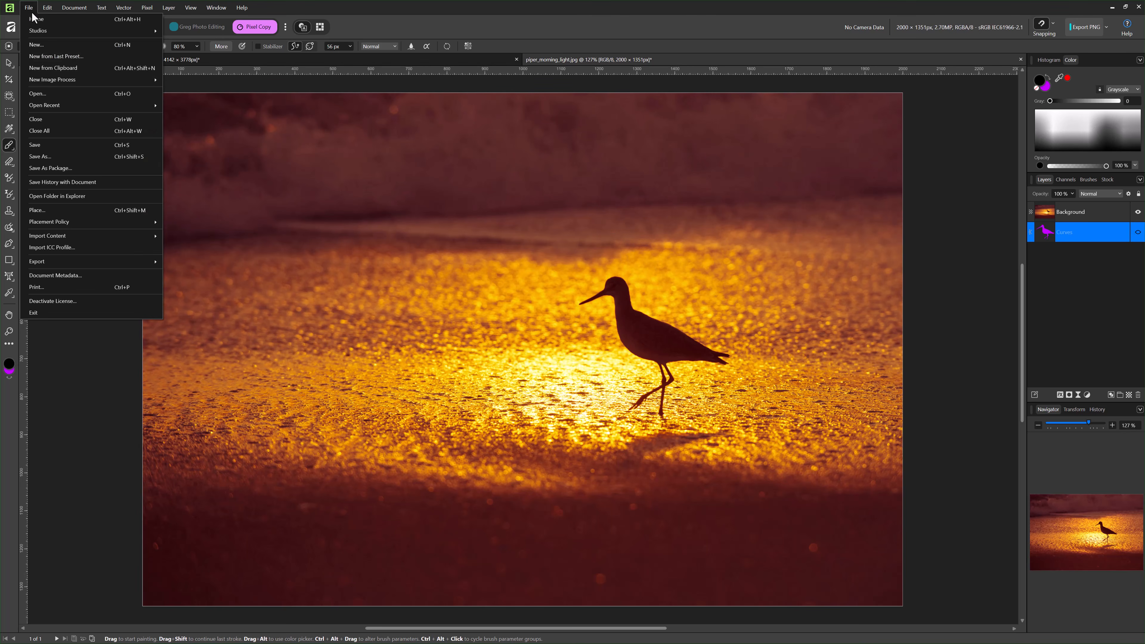
pyautogui.click(39, 92)
pyautogui.click(500, 93)
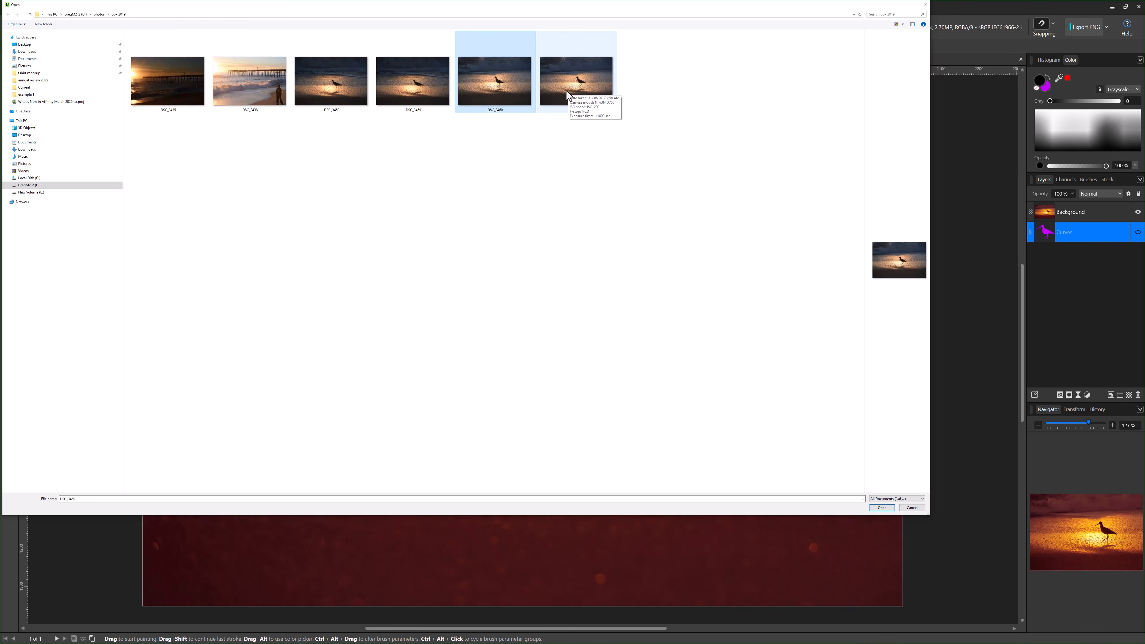
pyautogui.doubleClick(498, 90)
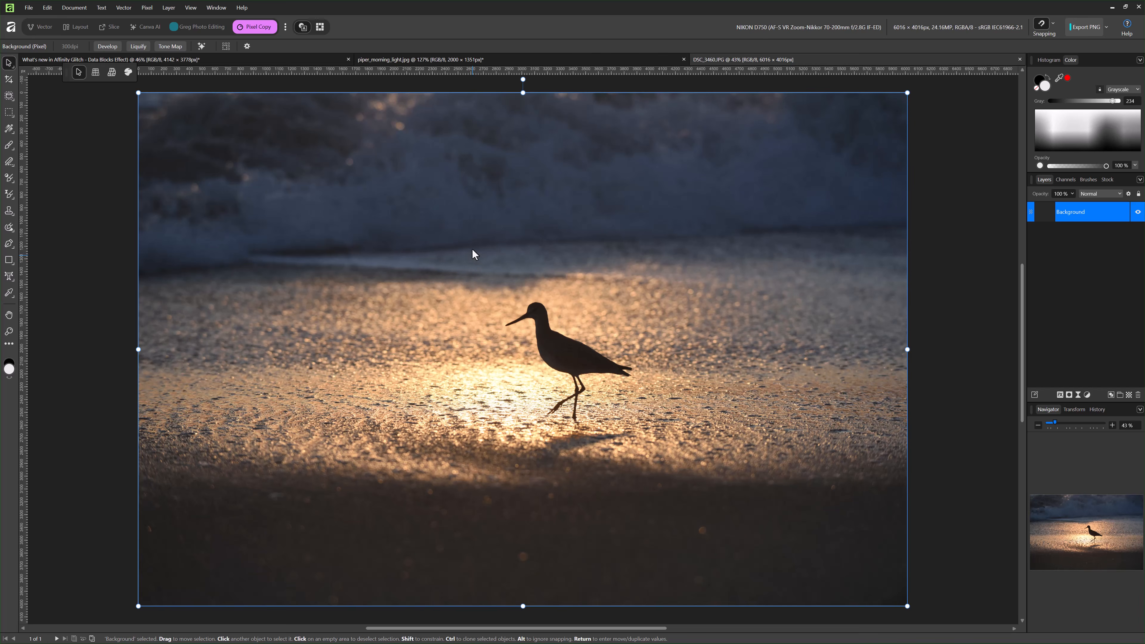
# Open the raw version of the same bird photo, DSC_3460.NEF, for developing.
pyautogui.click(28, 8)
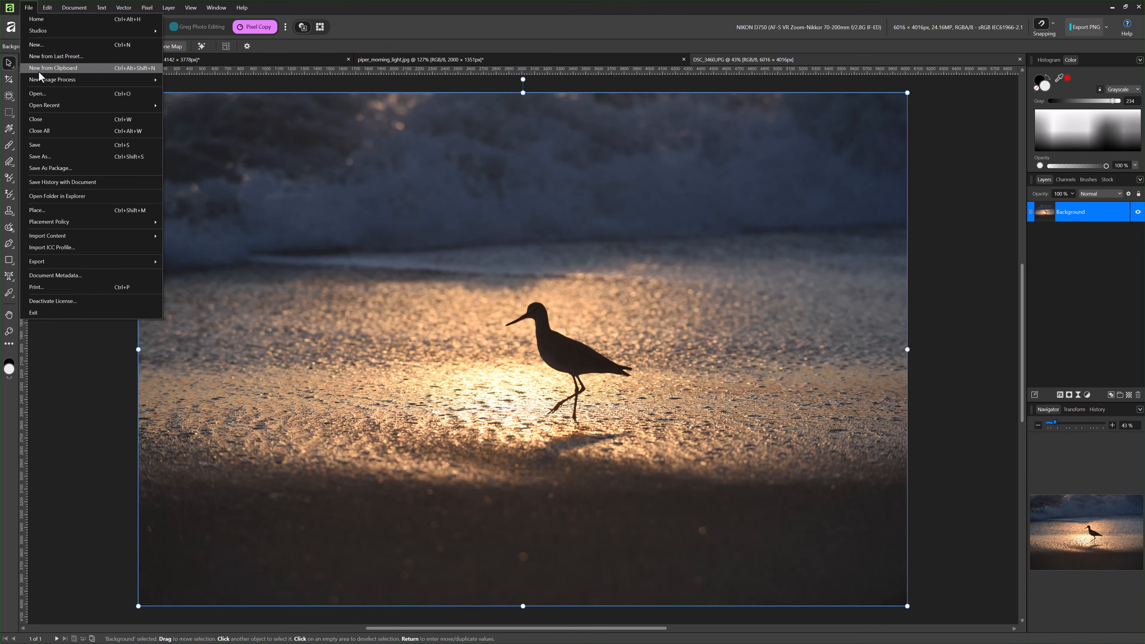
pyautogui.click(43, 94)
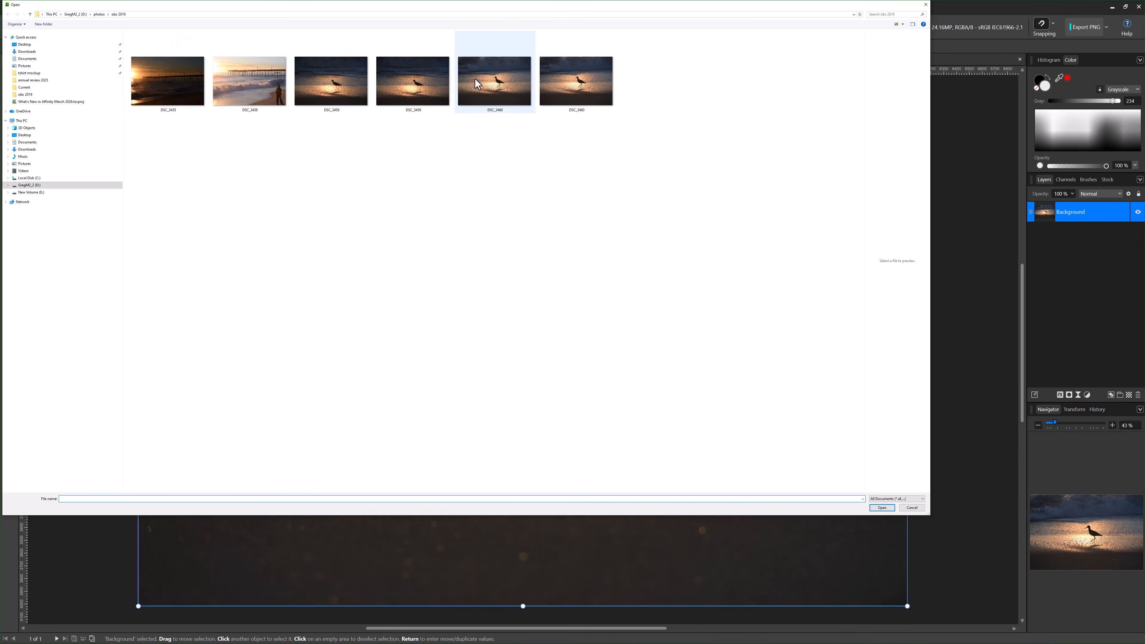
pyautogui.click(585, 73)
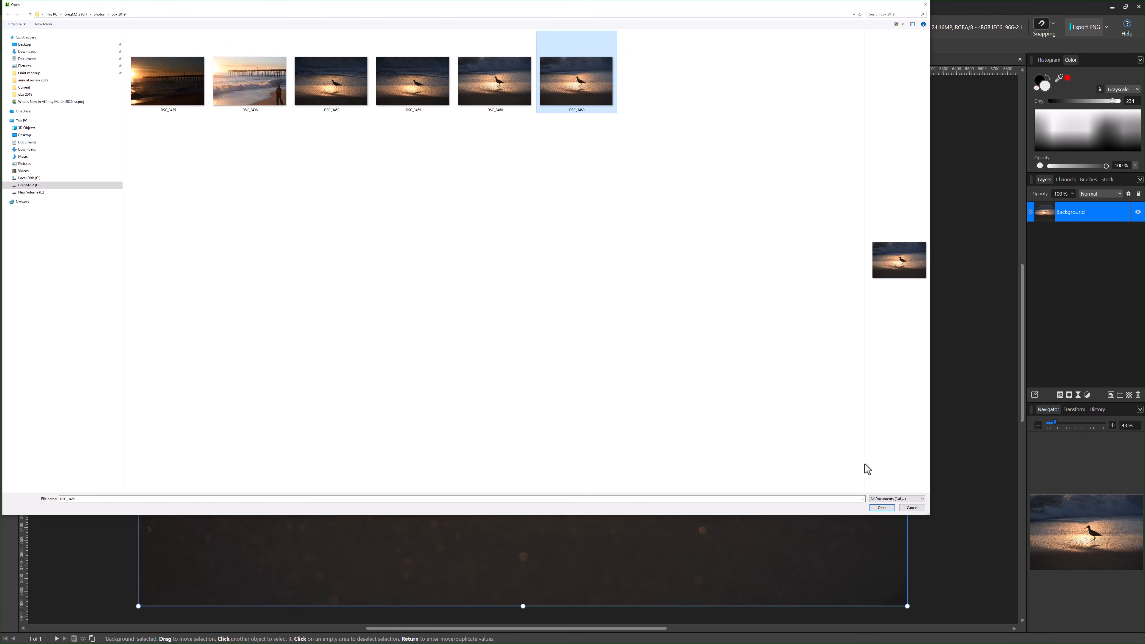
pyautogui.click(882, 507)
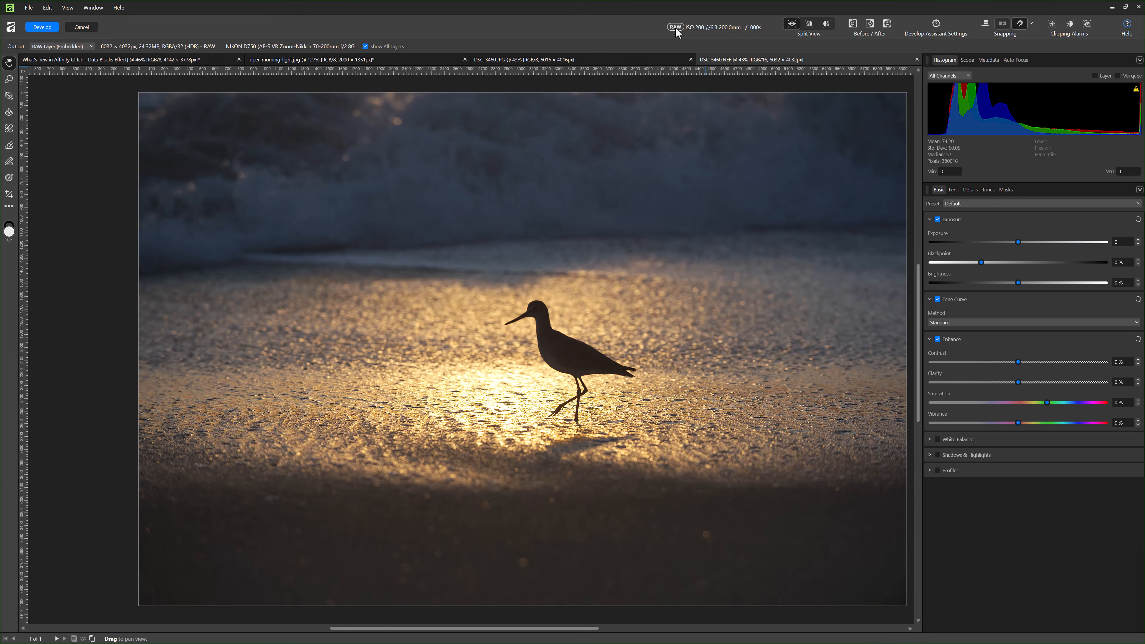
# Open the bird JPG for developing to compare its Tone Curve availability with the raw file, and return to DSC_3460.NEF.
pyautogui.click(569, 59)
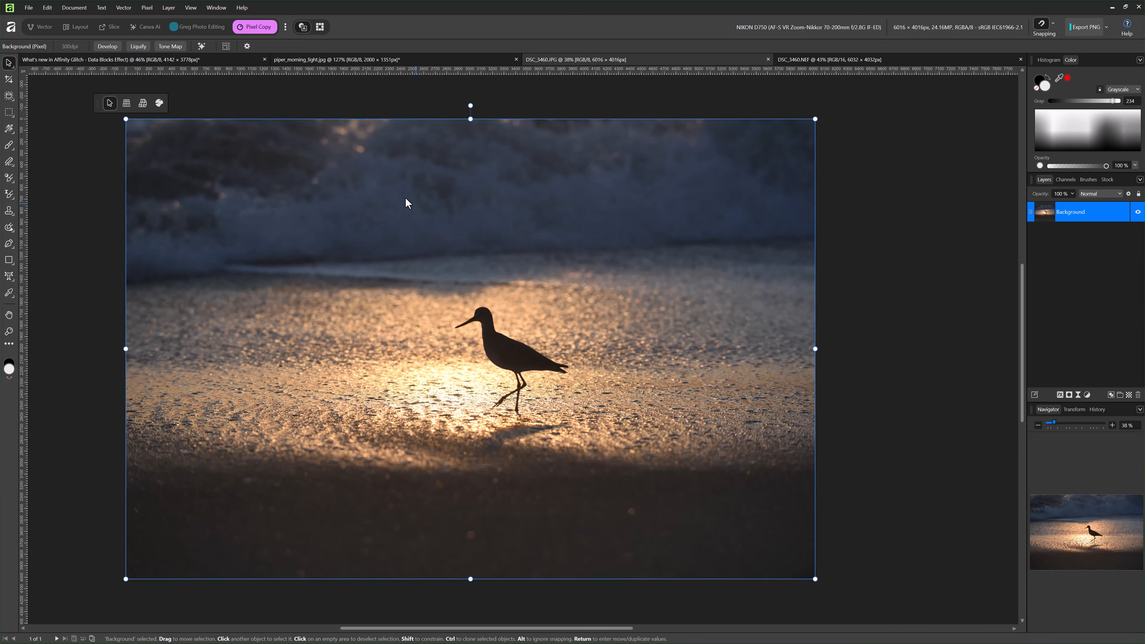
pyautogui.click(108, 47)
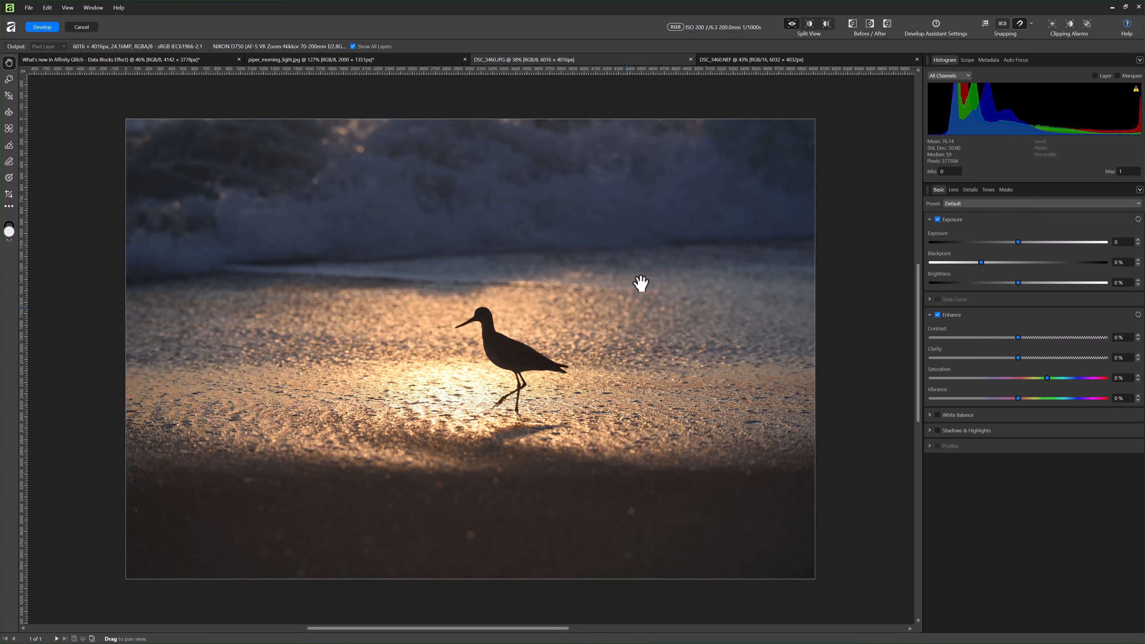
pyautogui.click(757, 61)
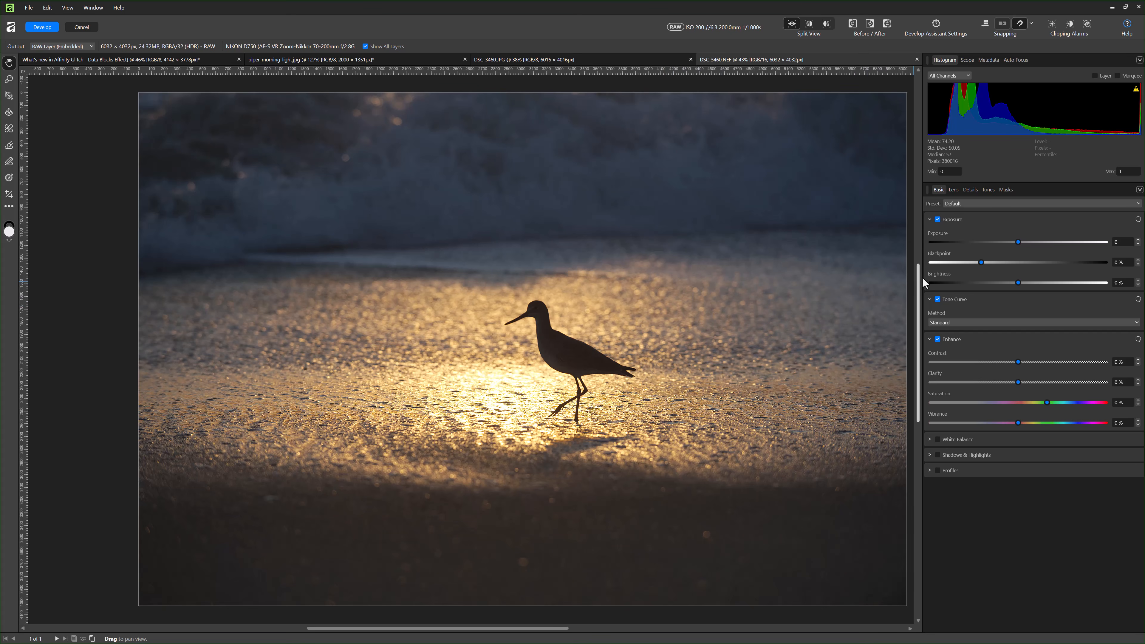
# Set the raw photo's Exposure to -0.505 and its Vibrance to 26%.
pyautogui.moveTo(1017, 242)
pyautogui.mouseDown()
pyautogui.moveTo(996, 245)
pyautogui.moveTo(1010, 255)
pyautogui.mouseUp()
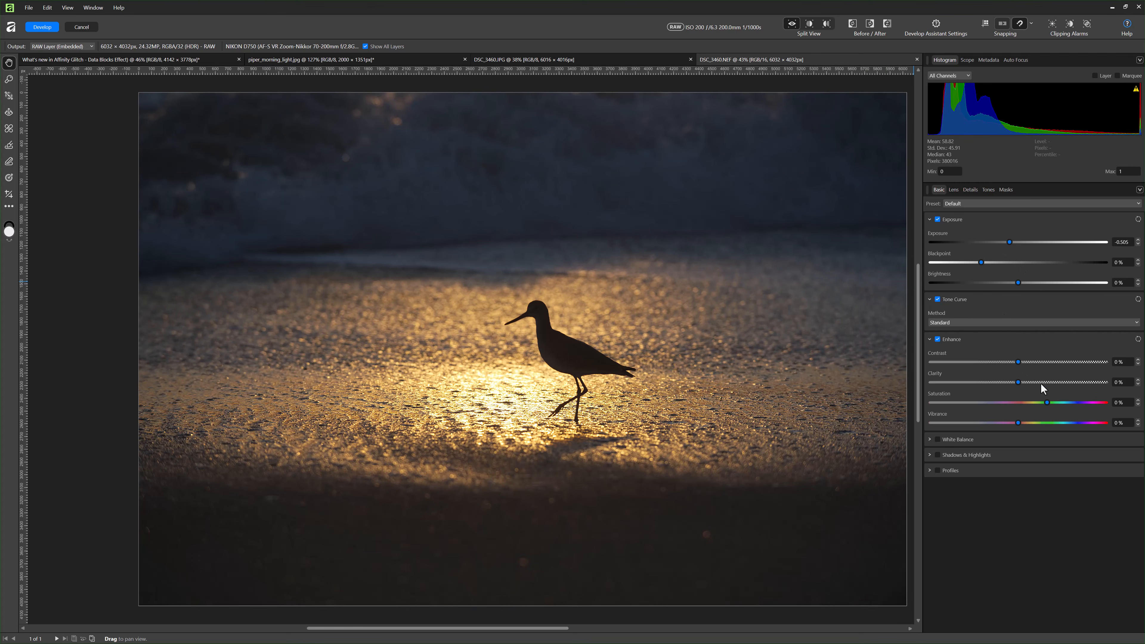
pyautogui.moveTo(1019, 424); pyautogui.dragTo(1055, 423)
# Try the Compressed, Natural, Contrast and Log tone curve methods on the raw photo in turn.
pyautogui.click(983, 323)
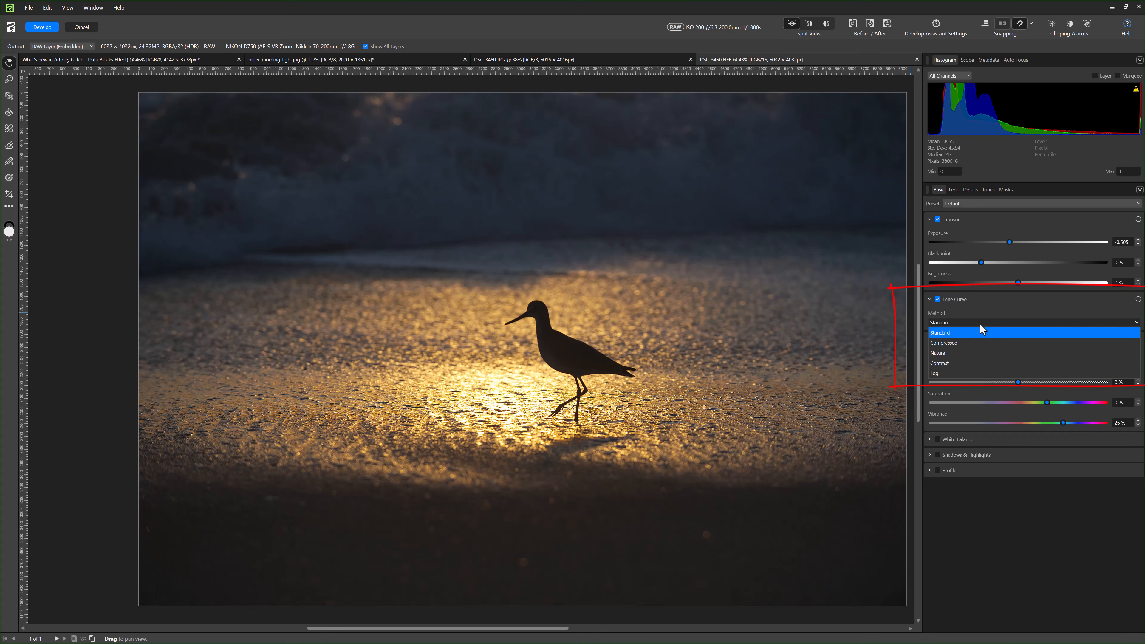
pyautogui.click(957, 344)
pyautogui.click(956, 326)
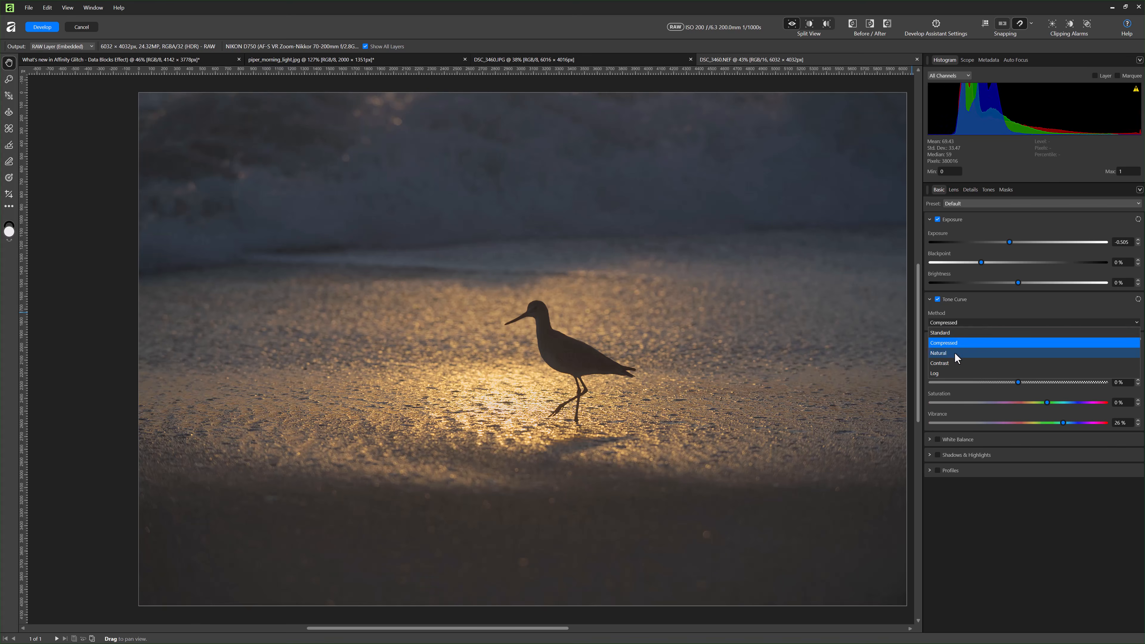
pyautogui.click(954, 353)
pyautogui.click(958, 323)
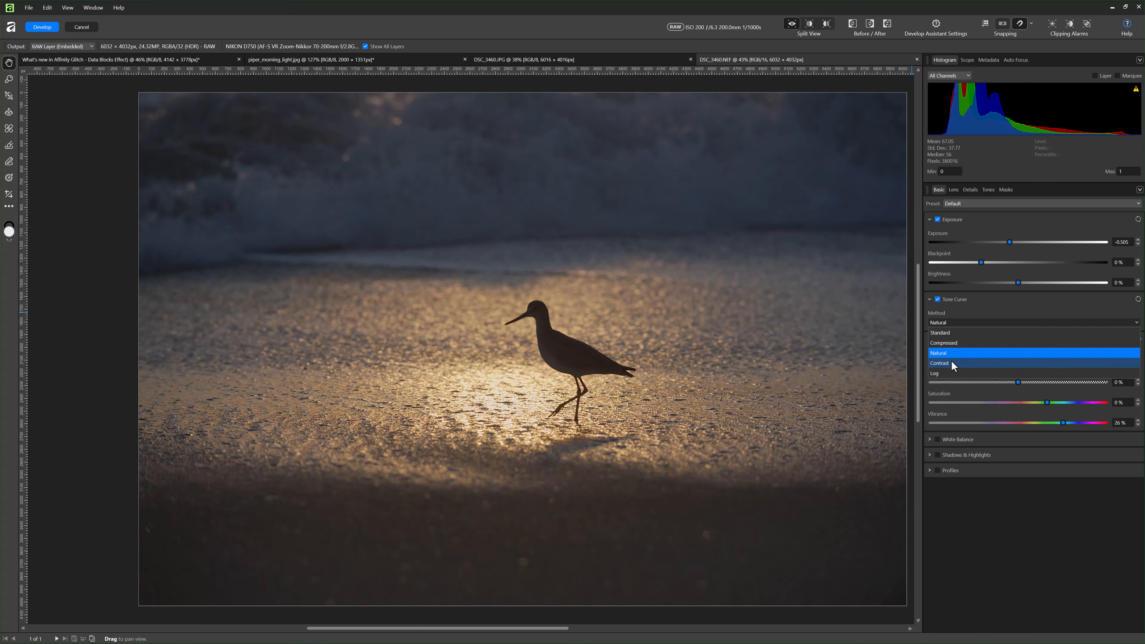
pyautogui.click(951, 360)
pyautogui.click(948, 329)
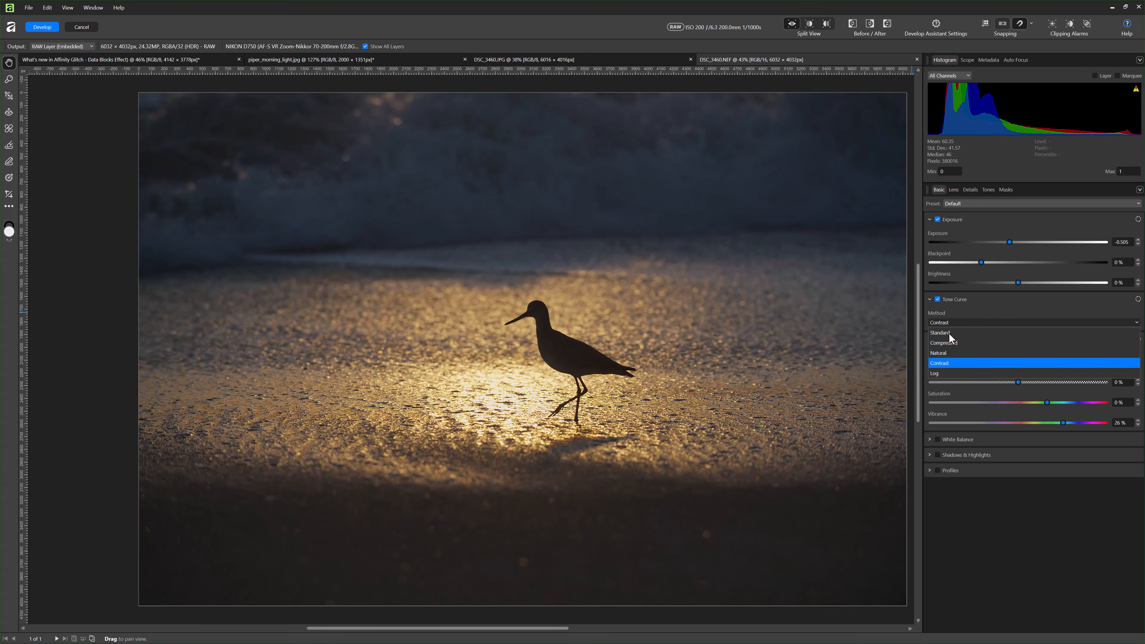
pyautogui.click(950, 373)
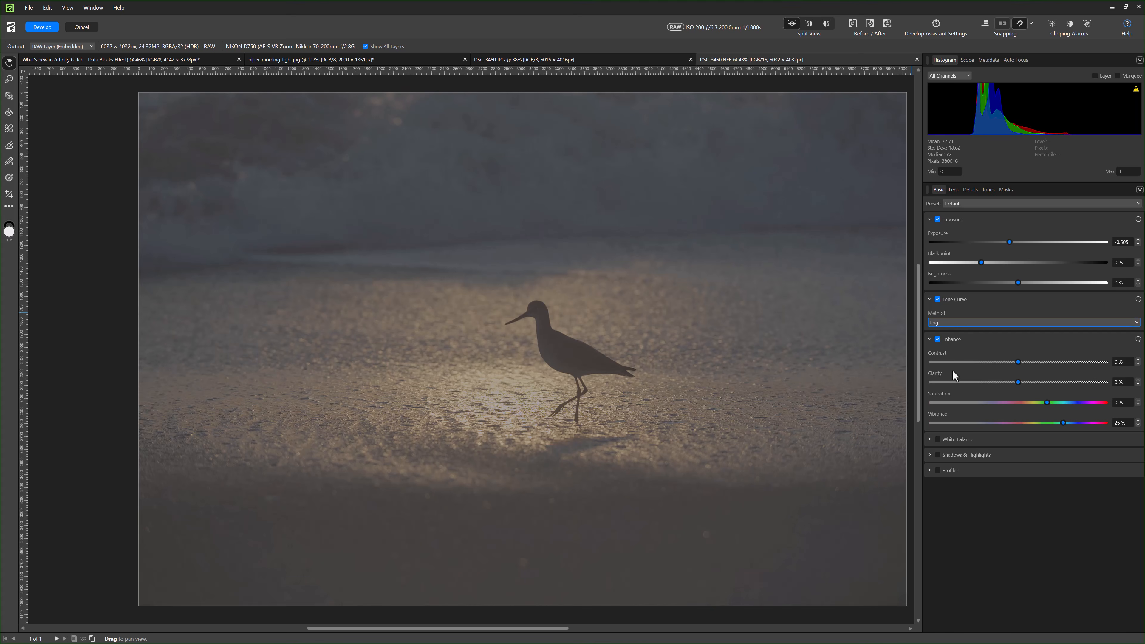
# Set the raw photo's tone curve method to Natural and develop the image.
pyautogui.click(988, 323)
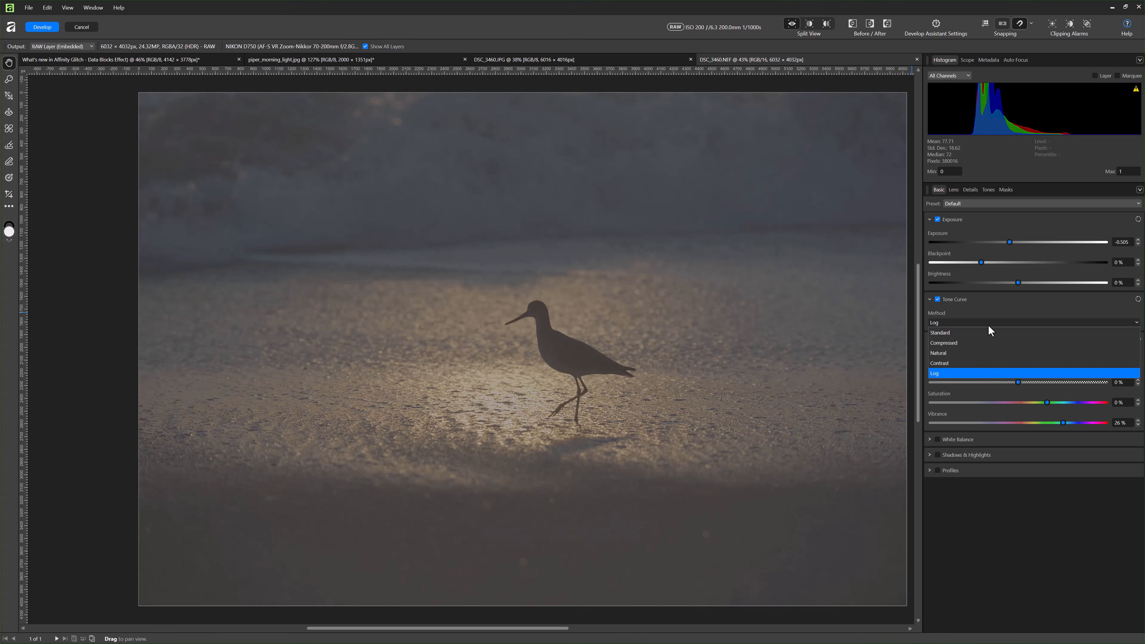
pyautogui.click(968, 348)
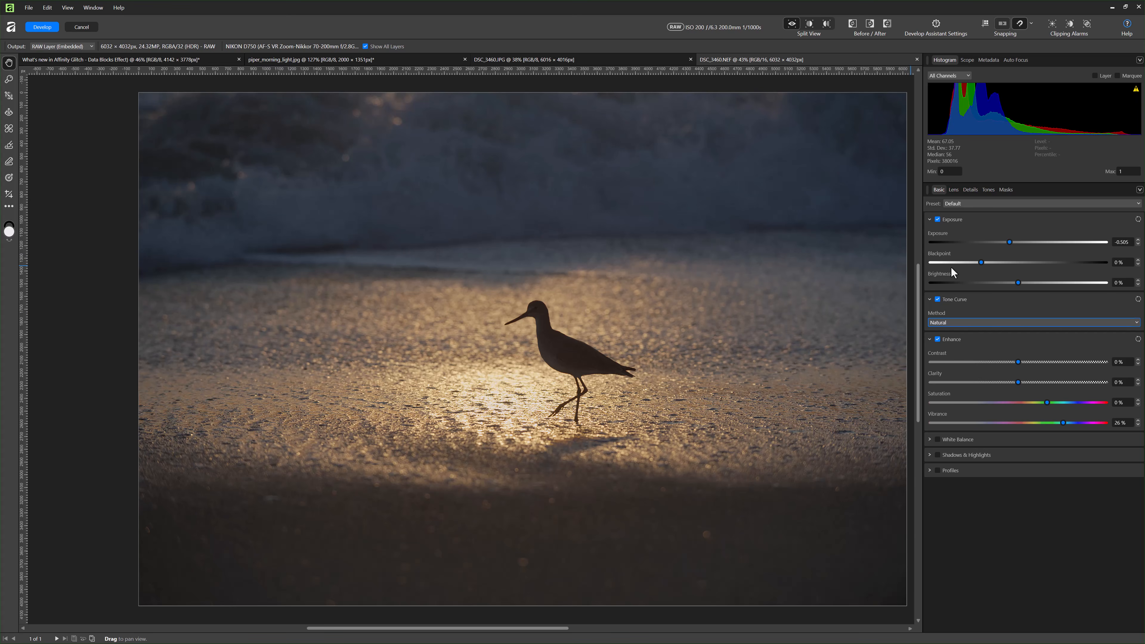
pyautogui.click(42, 27)
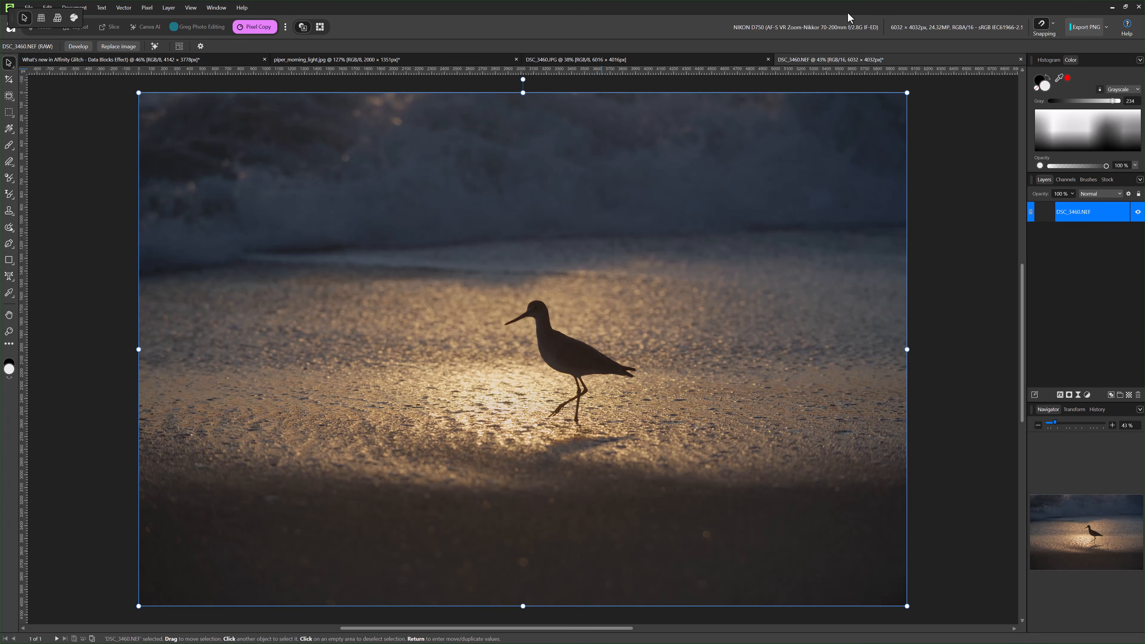
# Reopen the embedded DSC_3460.NEF layer's develop settings for review and develop it again.
pyautogui.doubleClick(1062, 216)
pyautogui.doubleClick(1050, 213)
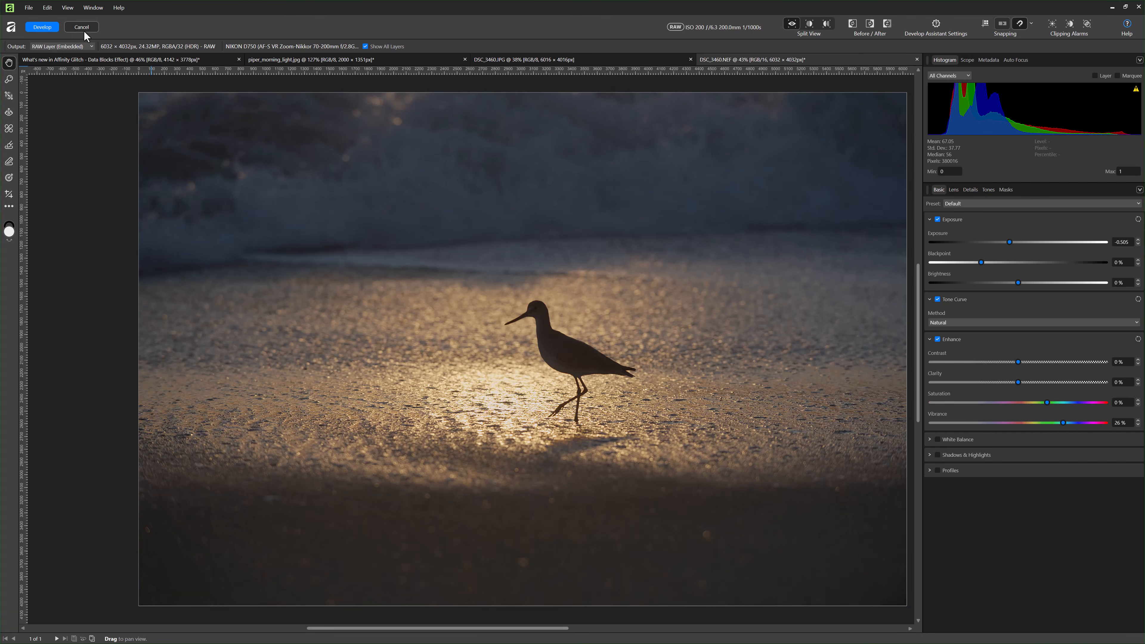
pyautogui.click(40, 29)
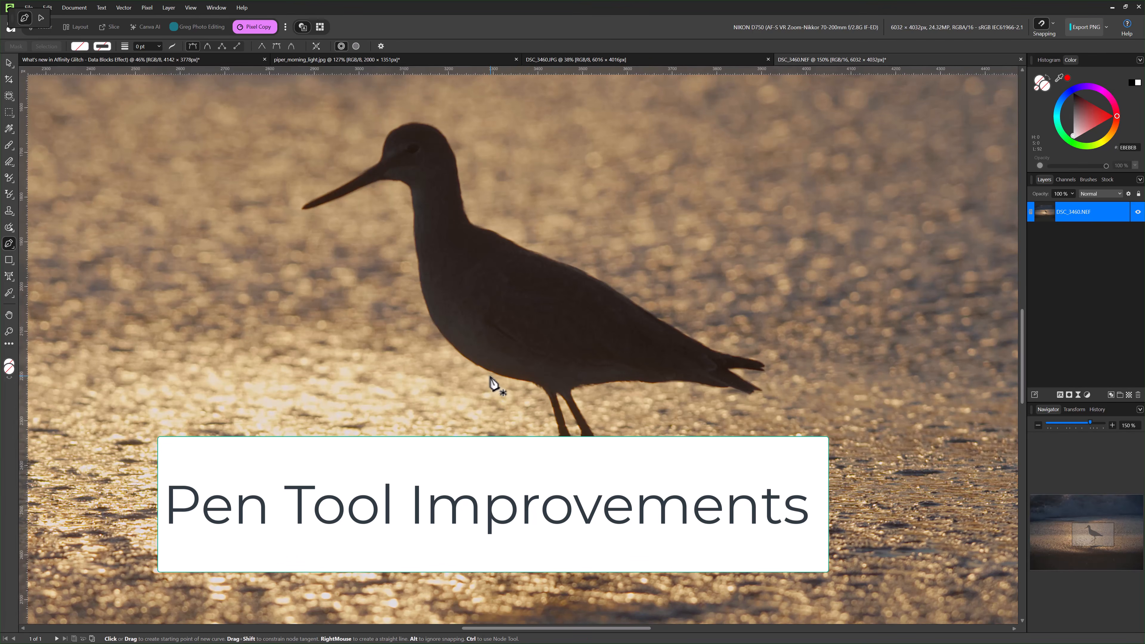
# Draw a short curve along the bird's lower breast with the Pen tool and end the drawing.
pyautogui.moveTo(485, 368); pyautogui.dragTo(467, 360)
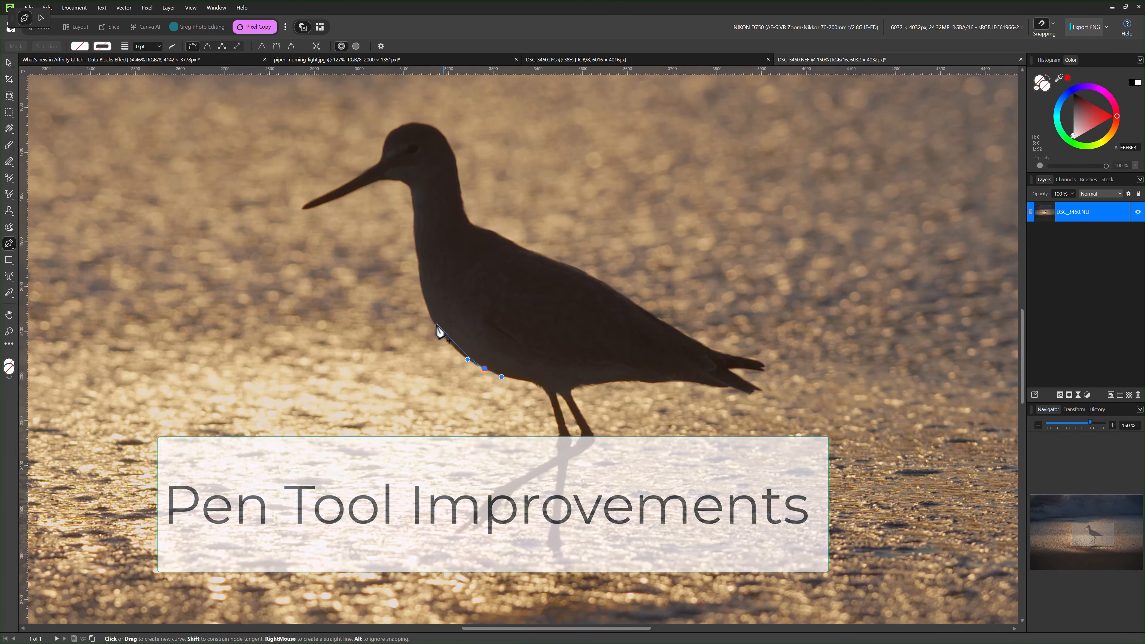
pyautogui.click(428, 313)
pyautogui.moveTo(429, 313); pyautogui.dragTo(421, 294)
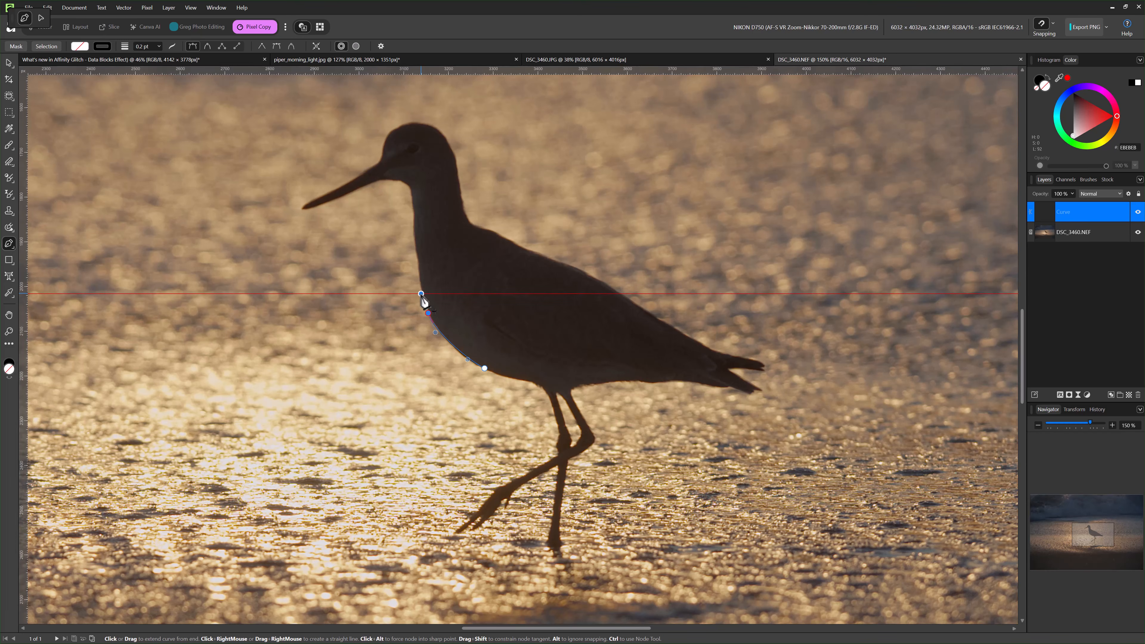
pyautogui.press('Escape')
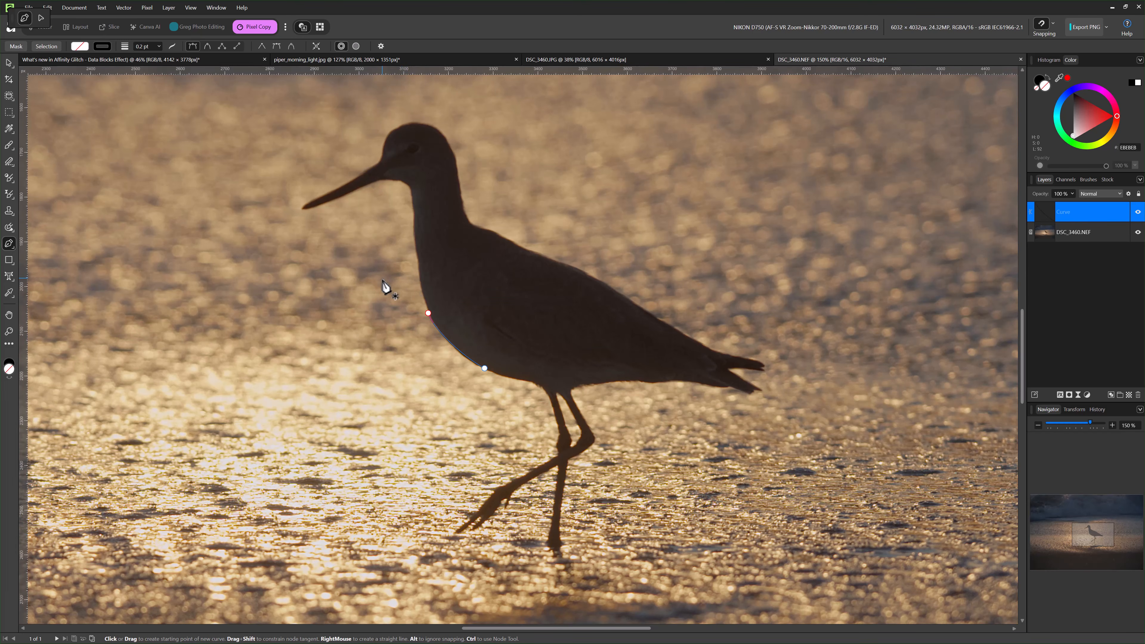
# Continue the curve from its end node up the bird's chest to the throat below the beak.
pyautogui.click(428, 313)
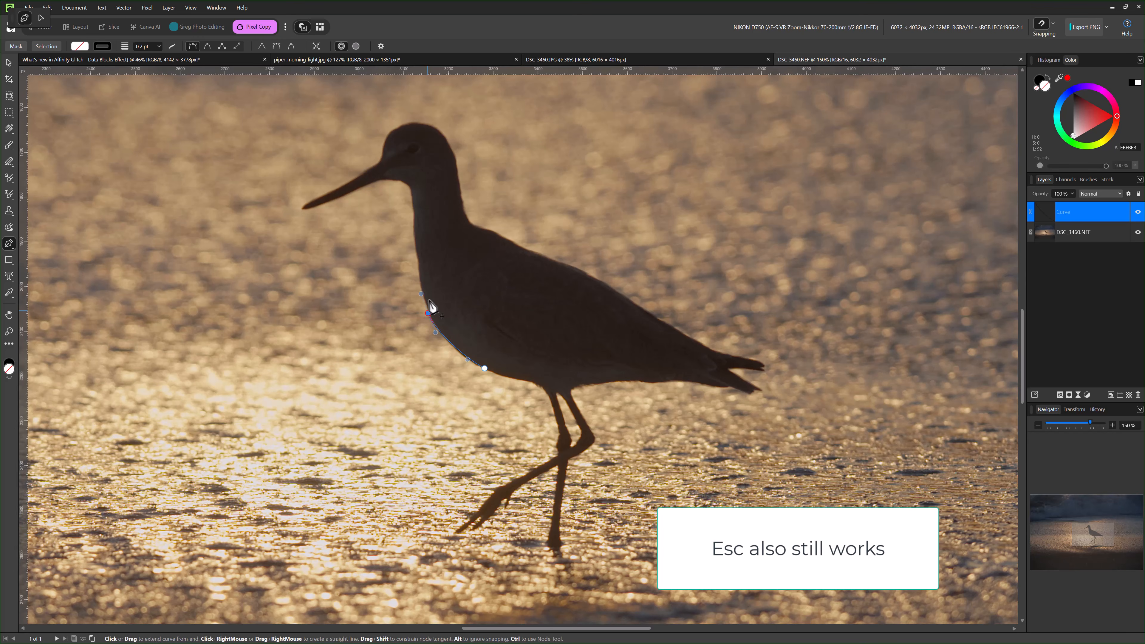
pyautogui.click(417, 256)
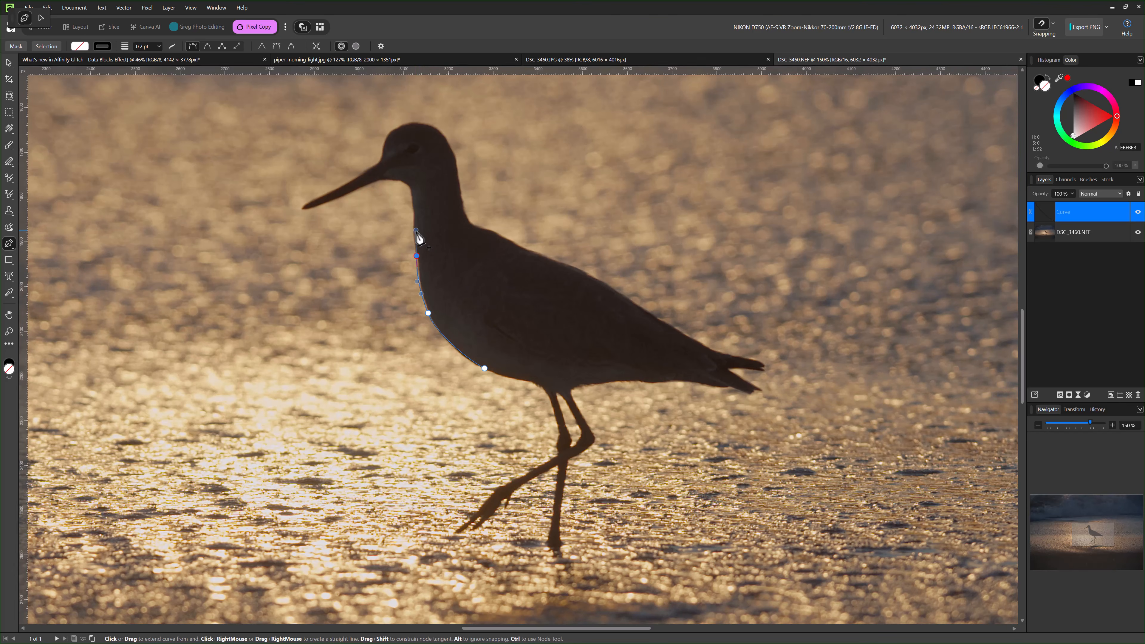
pyautogui.click(410, 193)
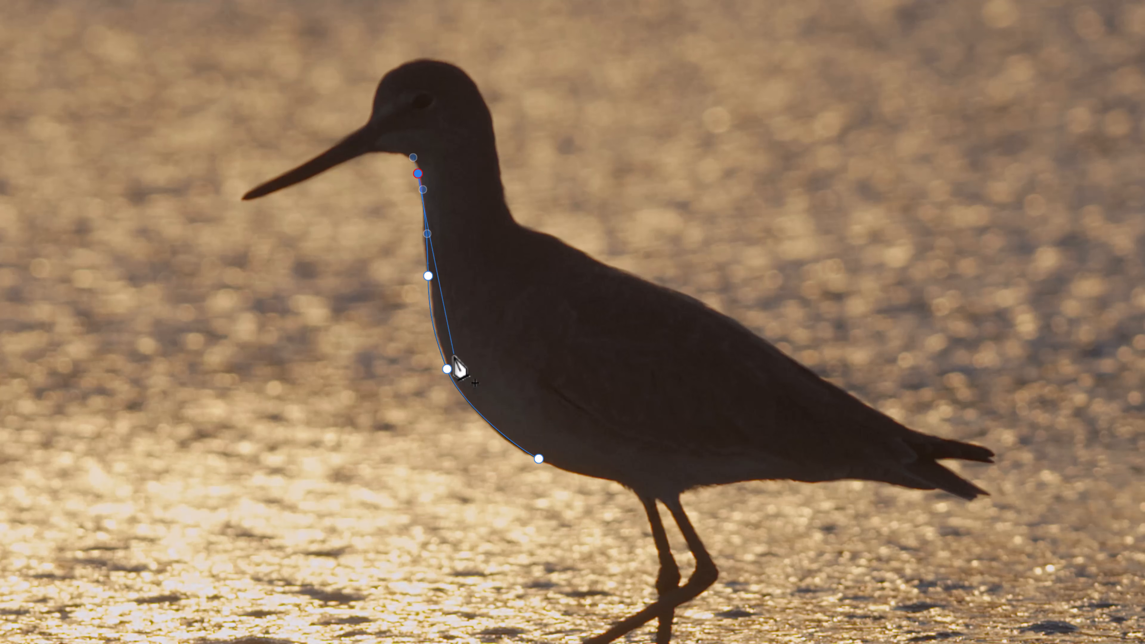
# Convert the curve's lower chest node to a sharp node and pull mirrored control handles out of it.
pyautogui.keyDown('alt'); pyautogui.click(448, 371); pyautogui.keyUp('alt')
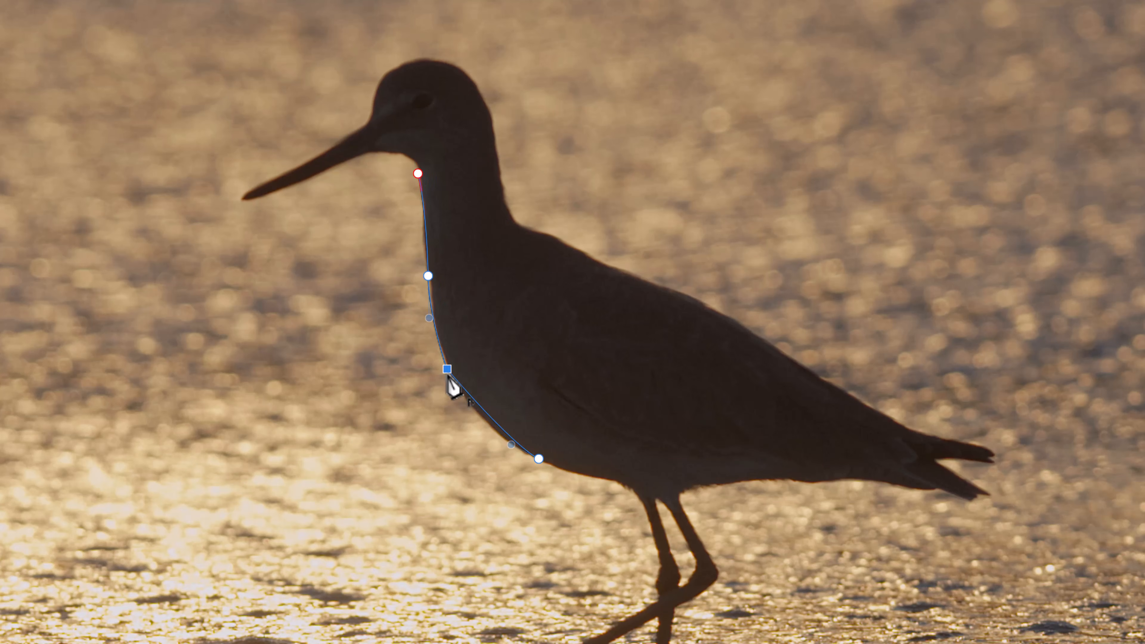
pyautogui.moveTo(448, 377); pyautogui.dragTo(435, 339)
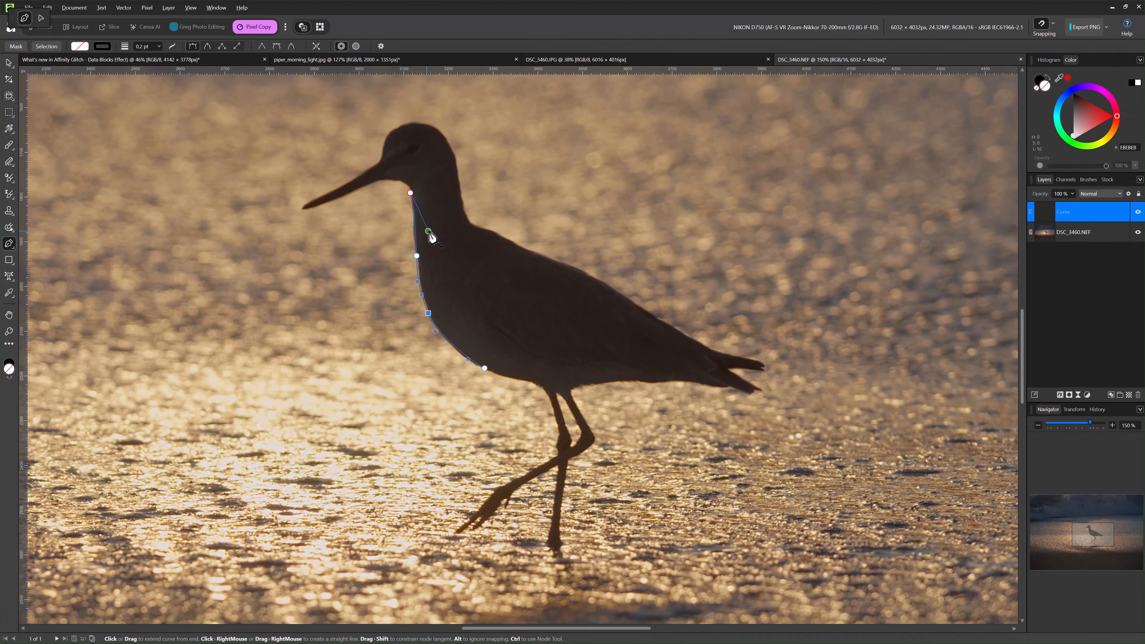
pyautogui.press('a')
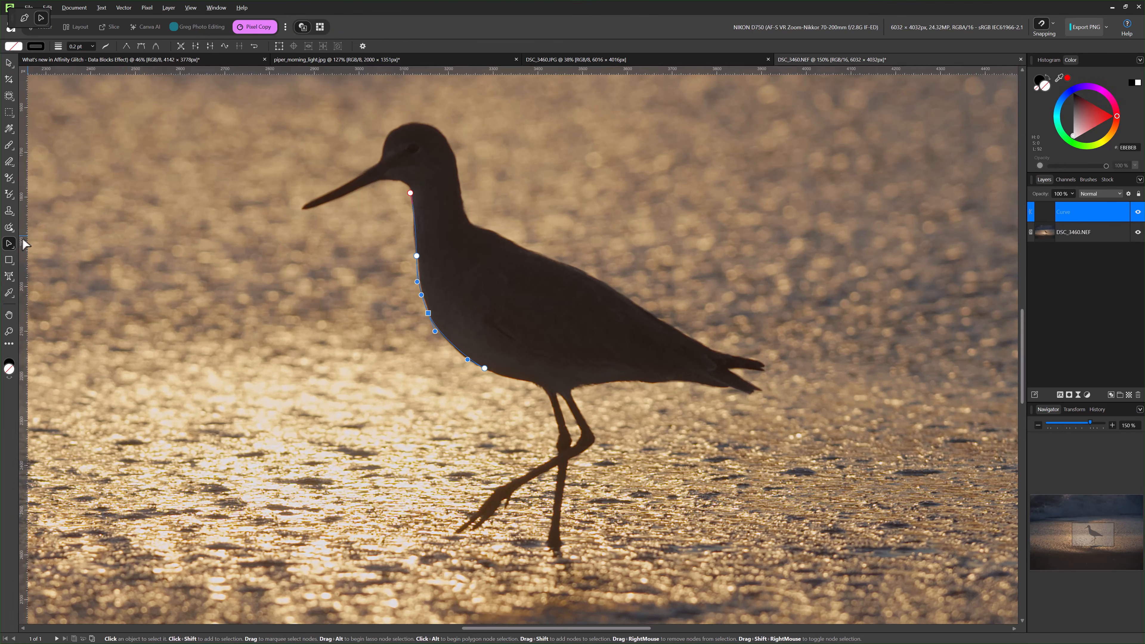
pyautogui.press('p')
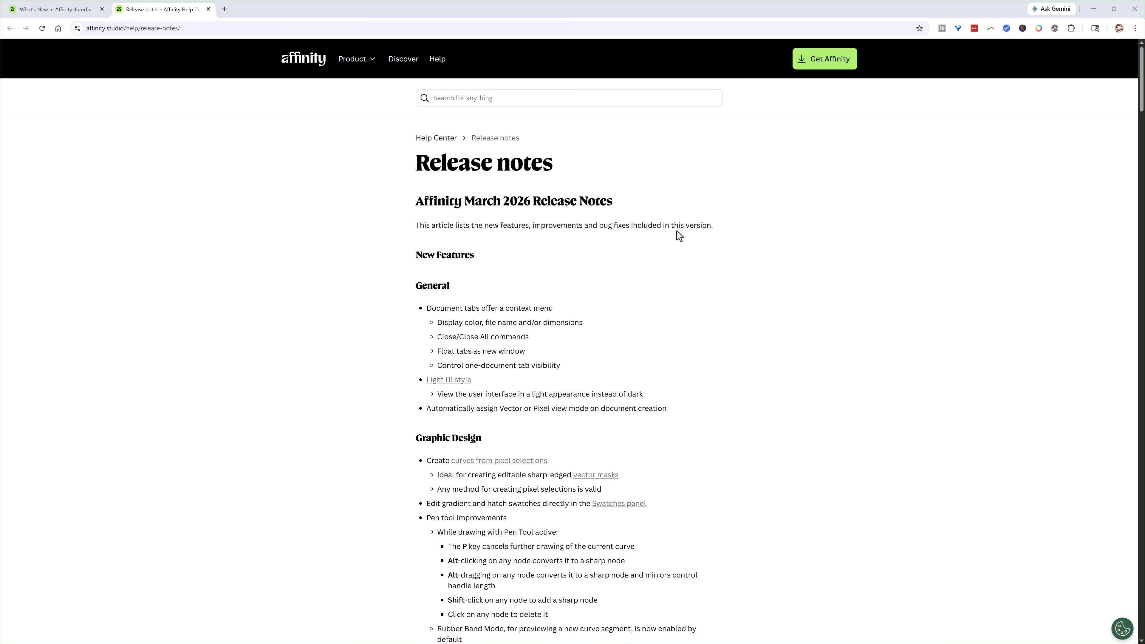
# Read through the new features in the Affinity March 2026 release notes in the browser.
pyautogui.scroll(-12, 676, 231)
pyautogui.scroll(-9, 706, 250)
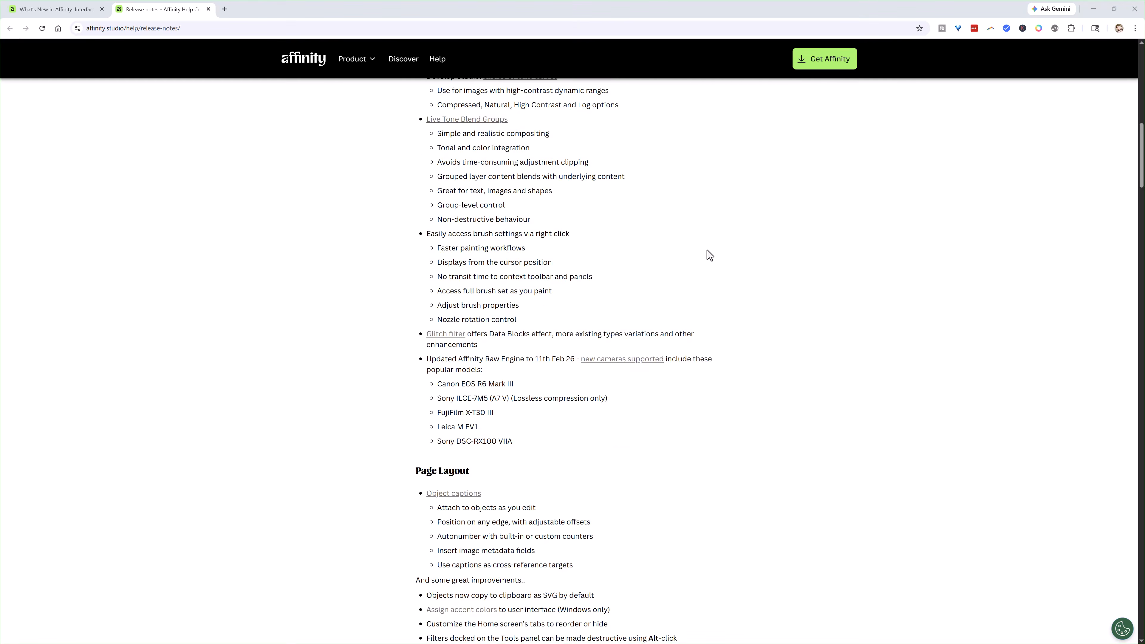